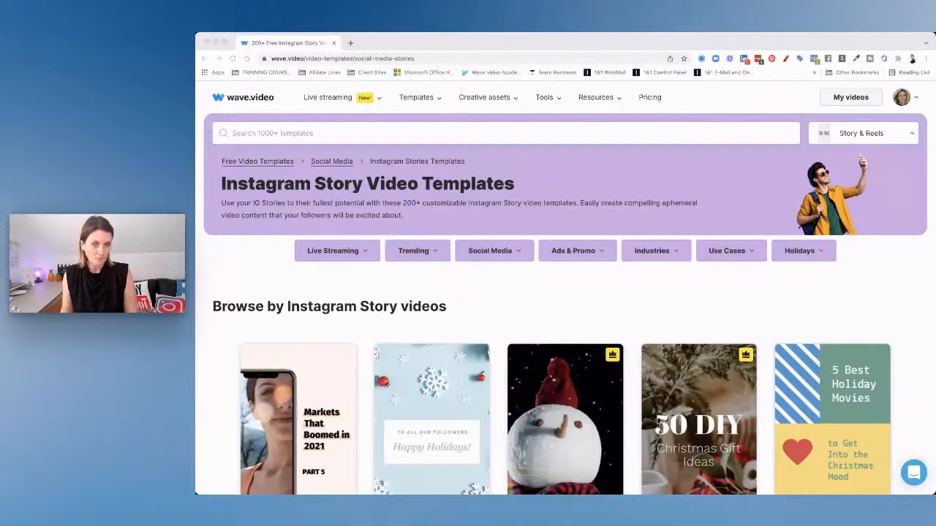
pyautogui.click(919, 446)
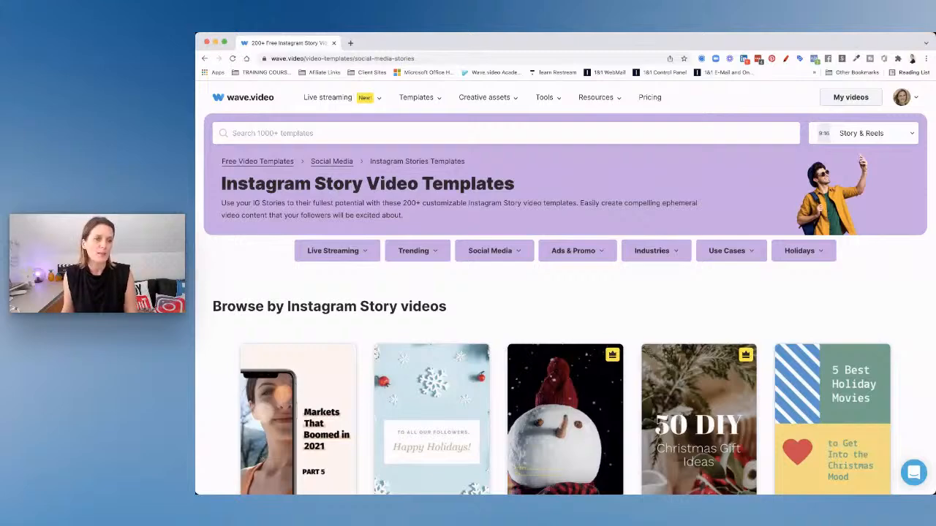
pyautogui.click(870, 284)
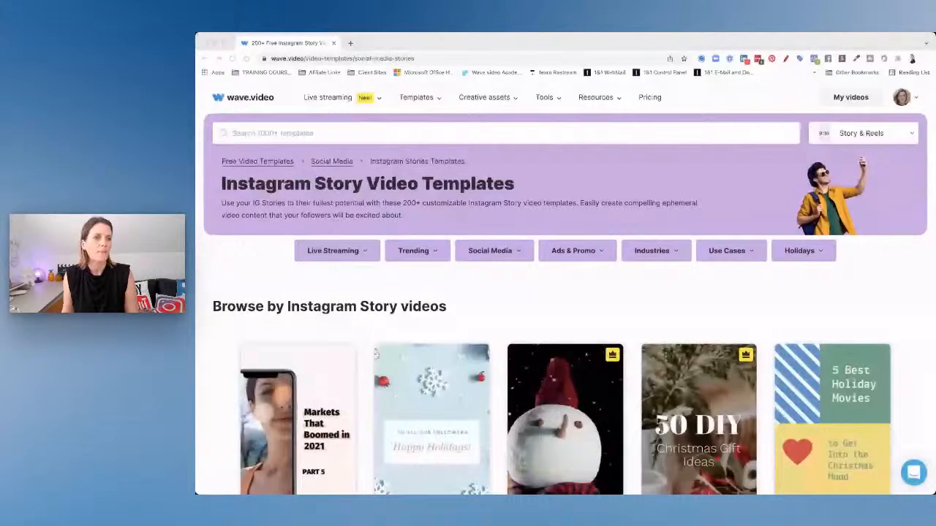
pyautogui.click(805, 302)
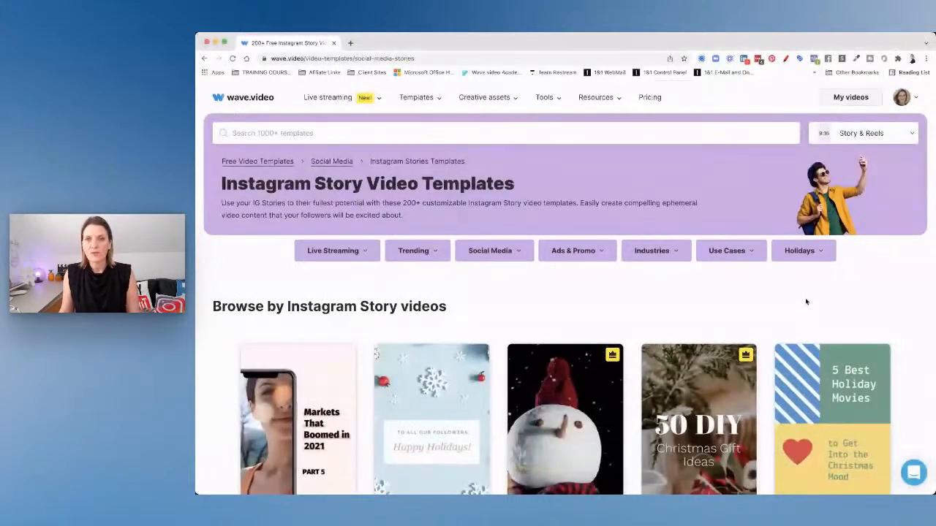
# Open the Stories Video templates from the saved videos page and browse the templates and stock suggestions offered
pyautogui.click(849, 101)
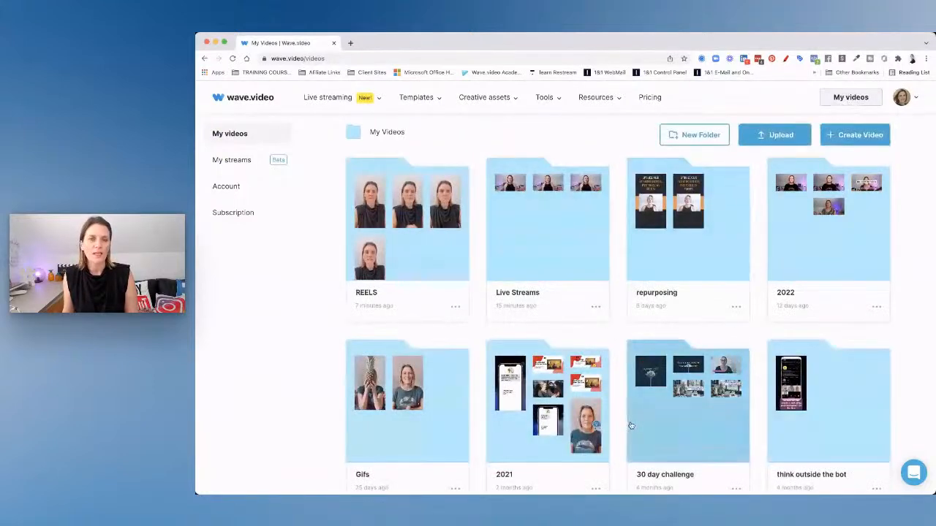
pyautogui.moveTo(424, 101)
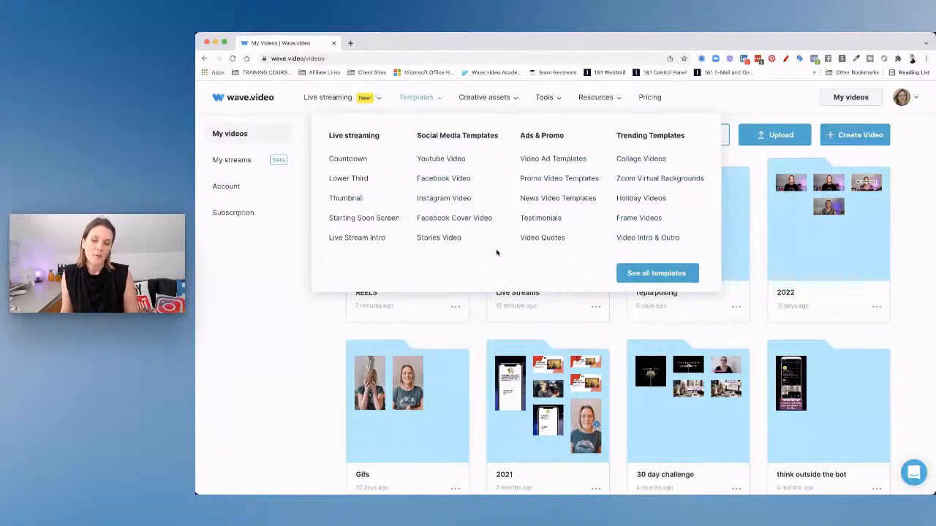
pyautogui.click(434, 238)
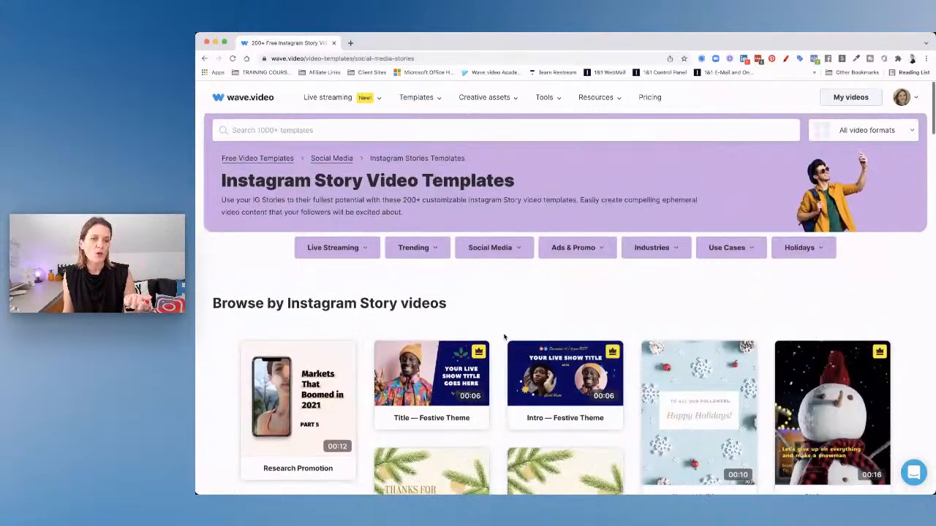
pyautogui.scroll(-3, 504, 337)
pyautogui.scroll(-15, 505, 337)
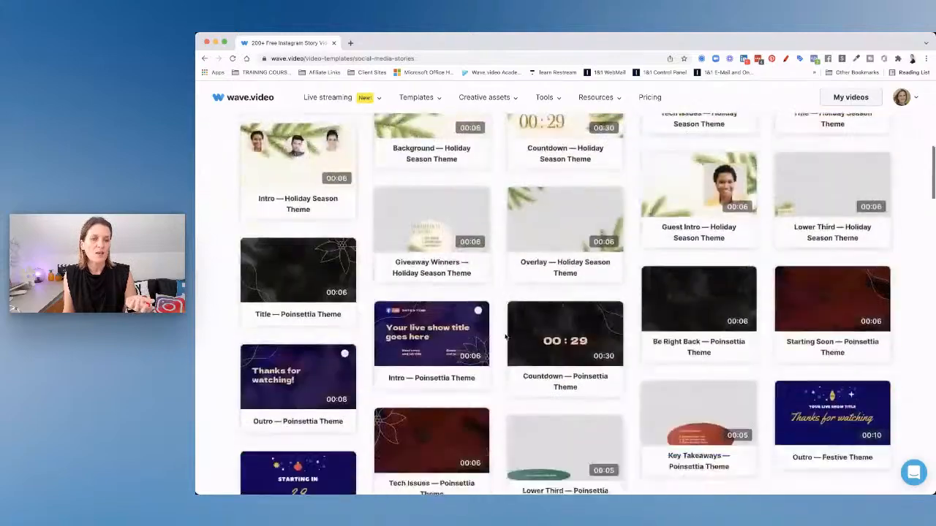
pyautogui.scroll(-4, 505, 337)
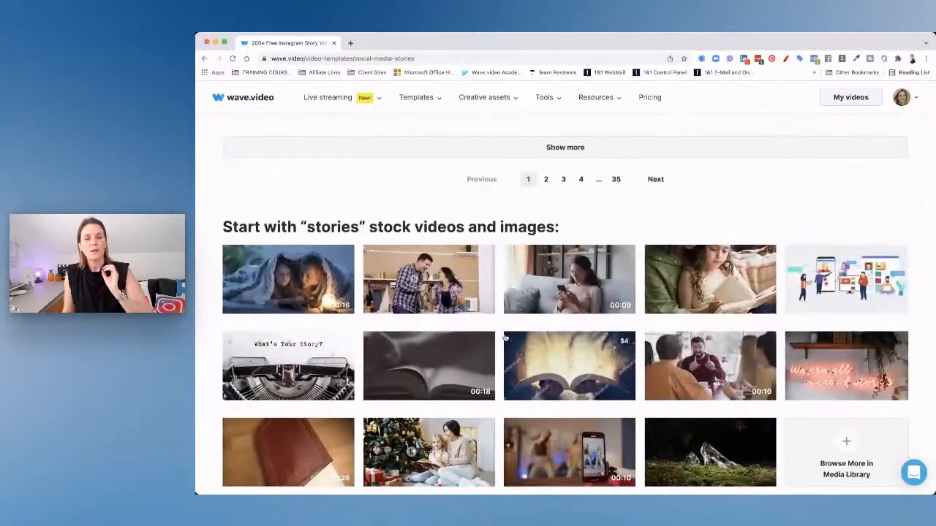
pyautogui.scroll(20, 505, 337)
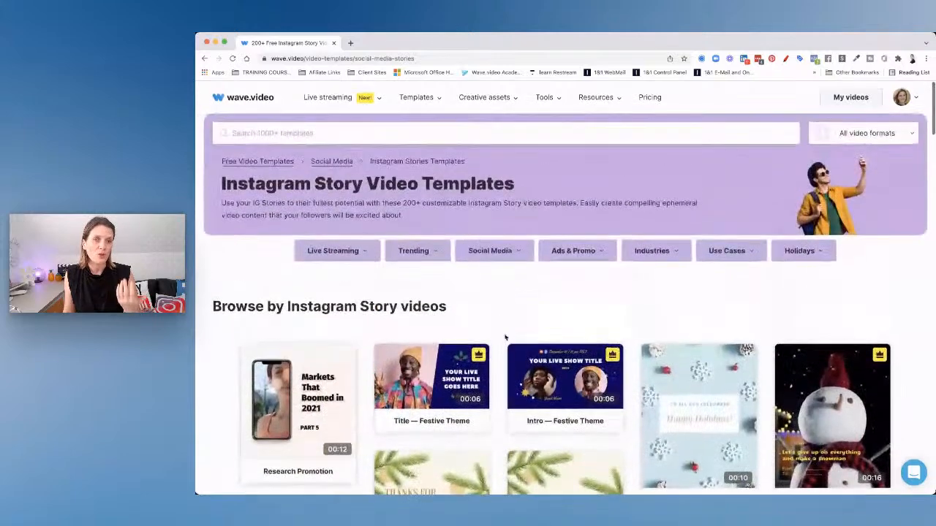
# Narrow the social media templates to the Instagram Story category and look through the vertical designs
pyautogui.moveTo(502, 254)
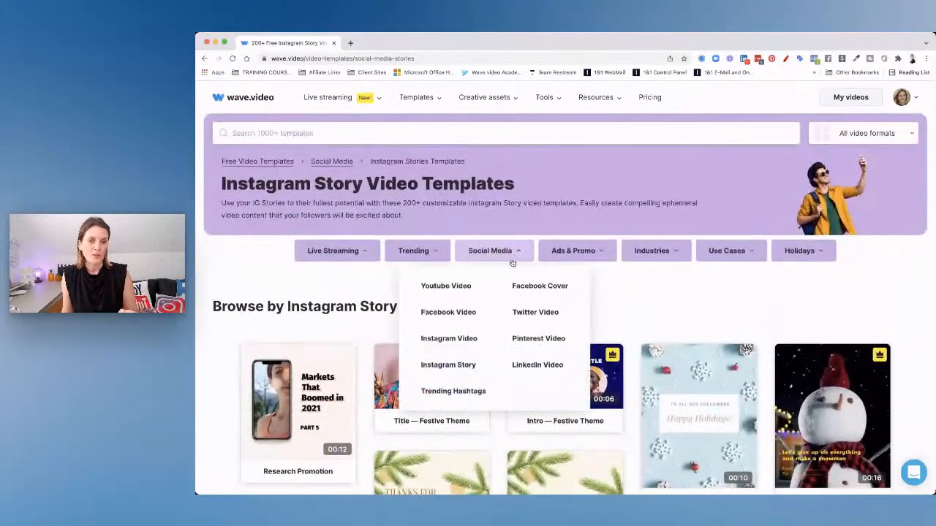
pyautogui.click(448, 365)
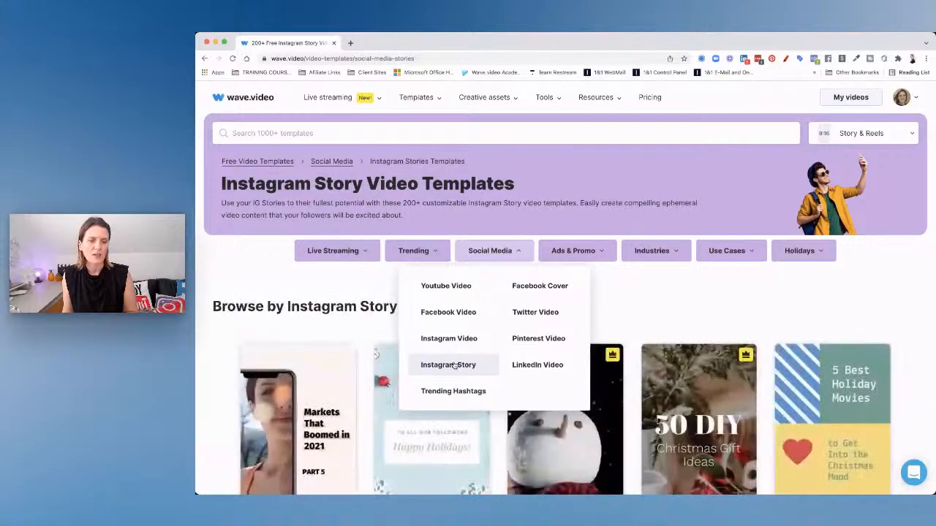
pyautogui.scroll(-10, 454, 365)
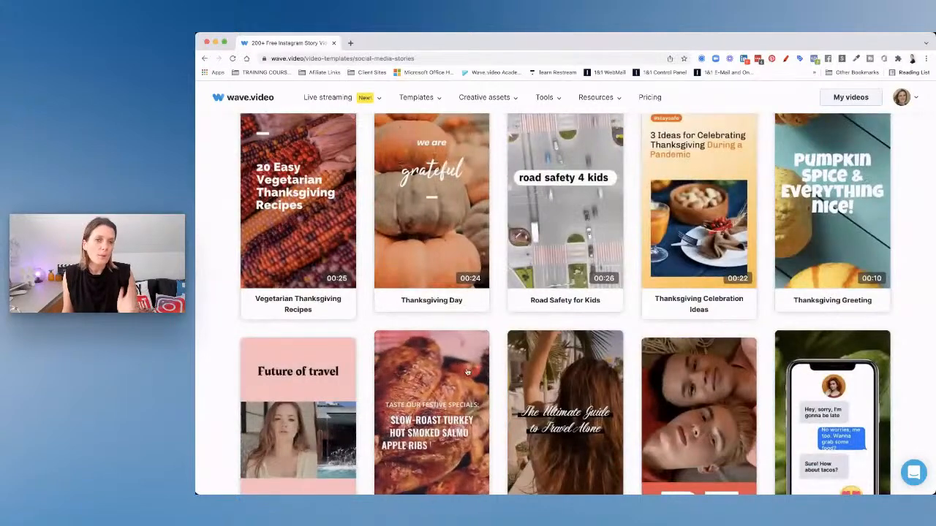
pyautogui.scroll(10, 480, 380)
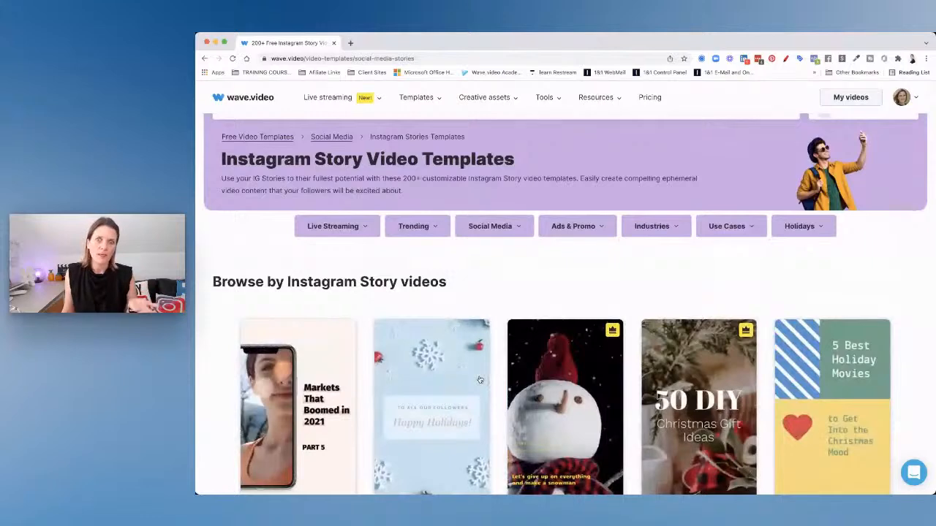
pyautogui.scroll(-3, 480, 379)
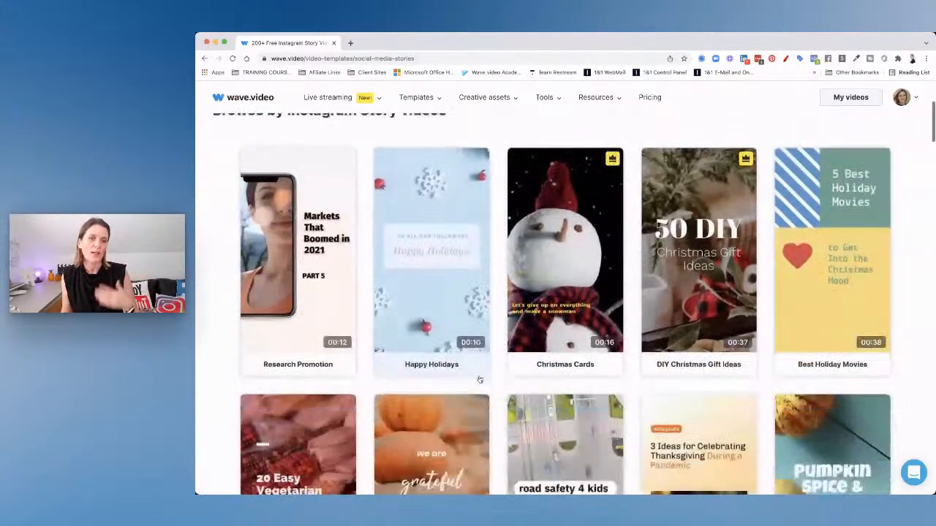
pyautogui.scroll(-1, 479, 380)
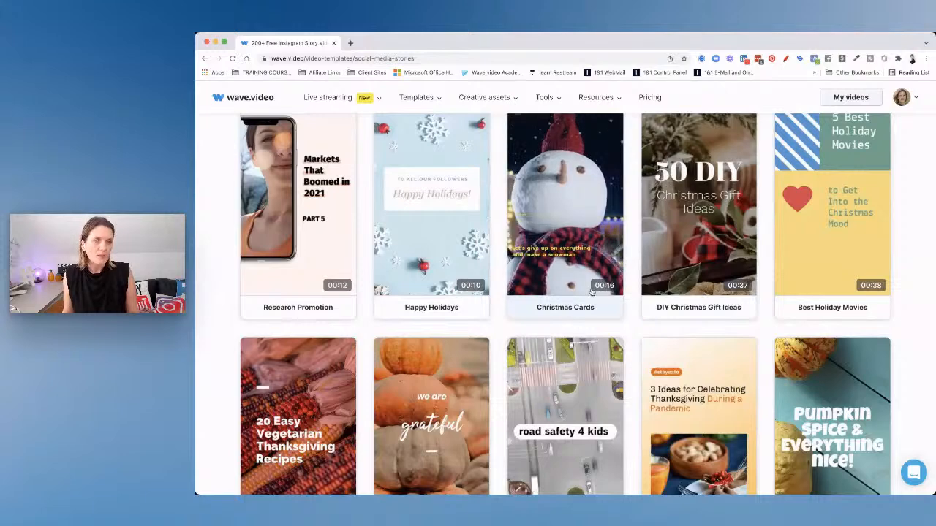
# Create a blank video from the saved videos page in the 9:16 Story format
pyautogui.click(862, 100)
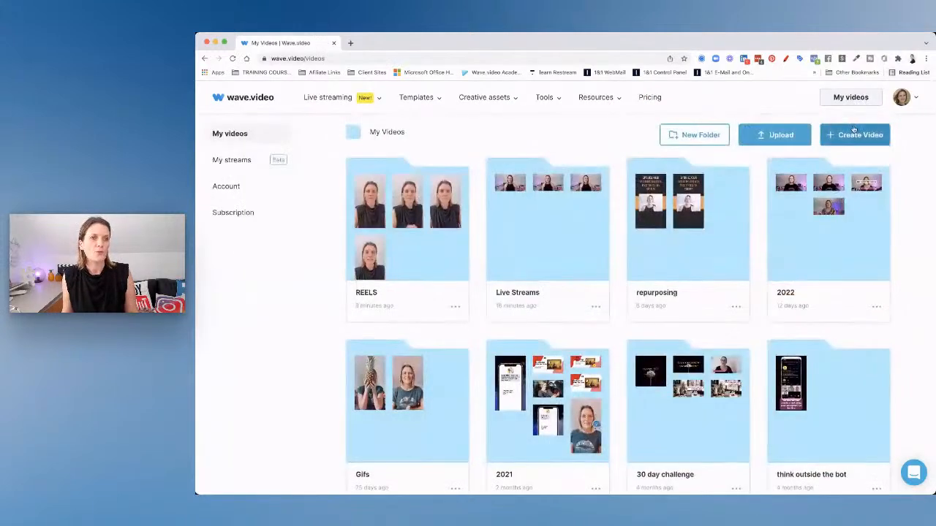
pyautogui.click(856, 134)
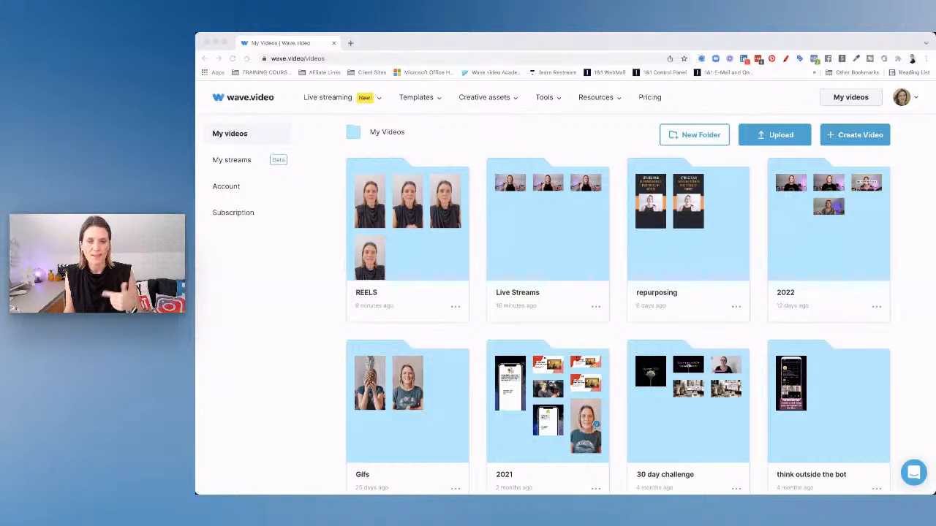
pyautogui.click(913, 221)
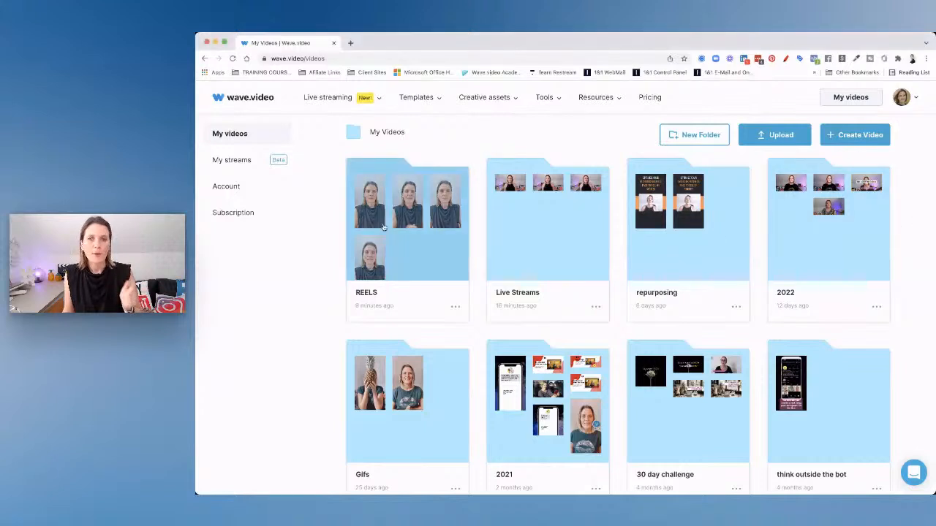
pyautogui.click(862, 135)
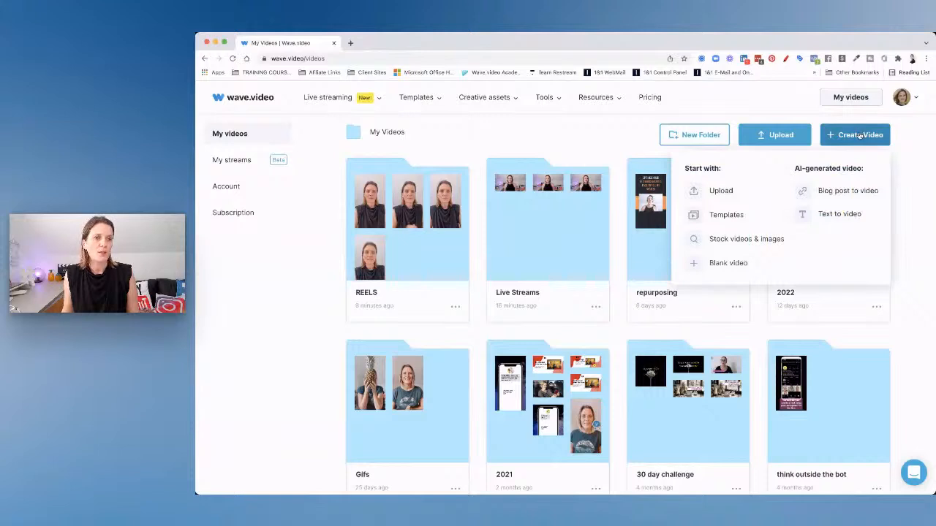
pyautogui.click(724, 265)
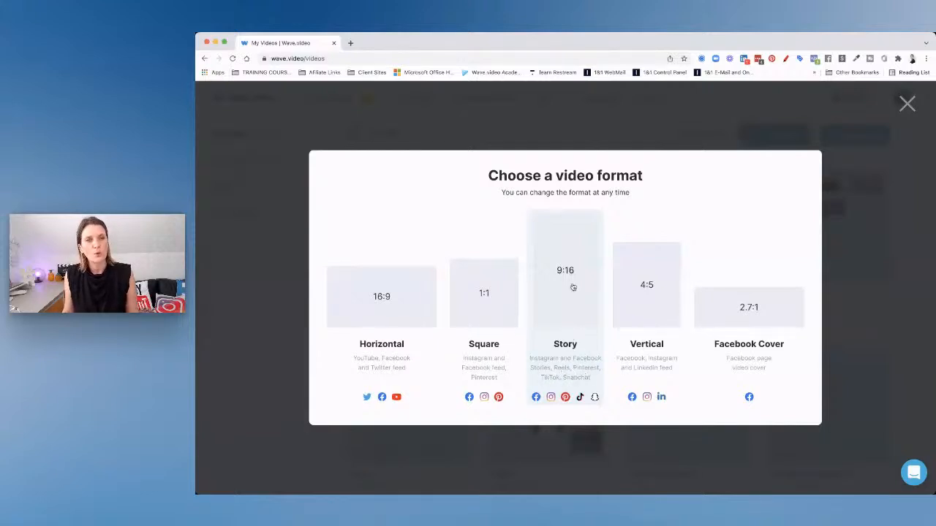
pyautogui.click(564, 344)
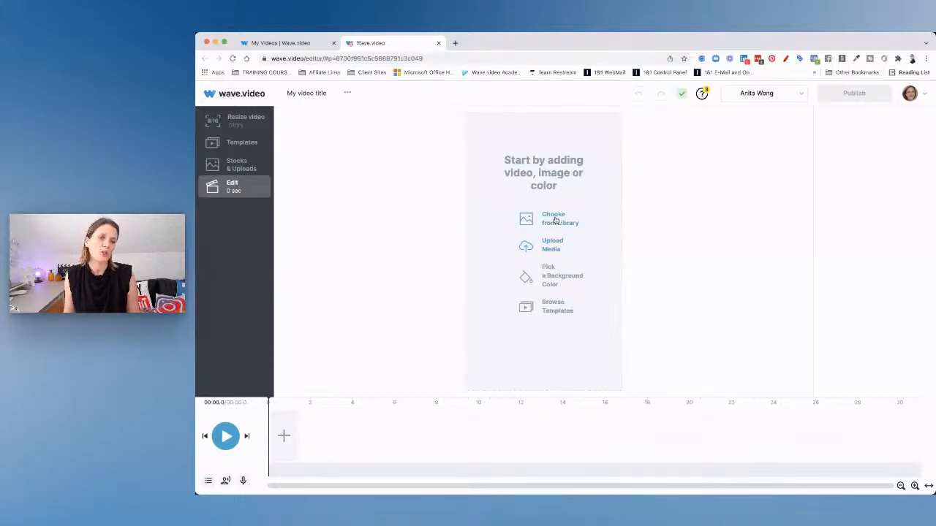
# Open the media library for the empty project and look through the uploaded files
pyautogui.click(554, 220)
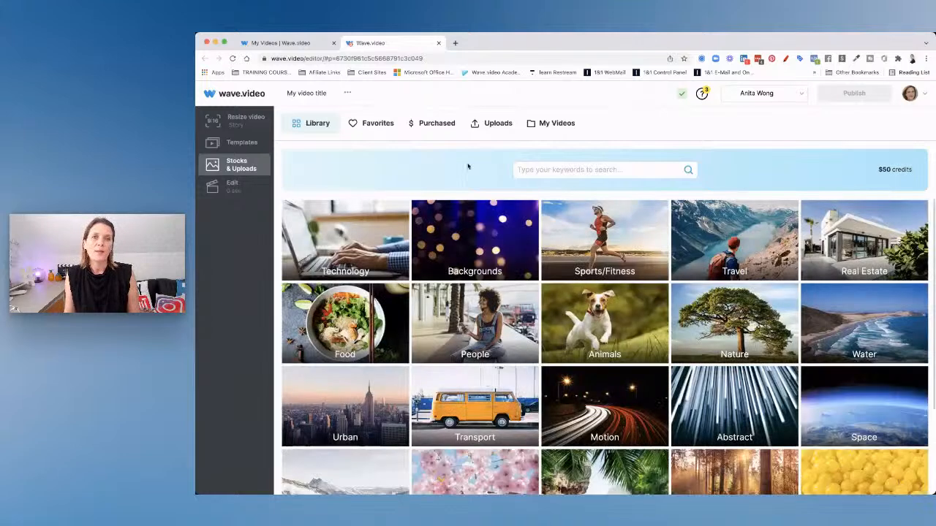
pyautogui.click(492, 126)
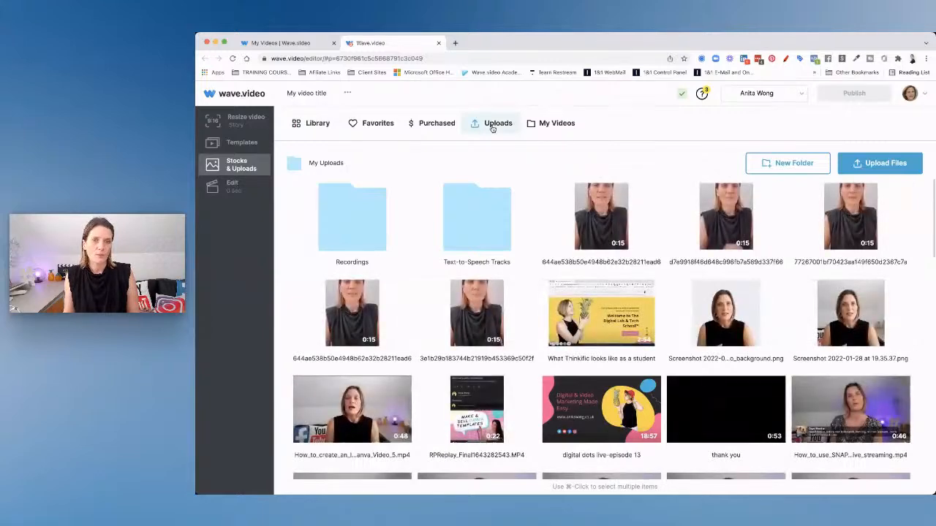
pyautogui.scroll(-5, 483, 206)
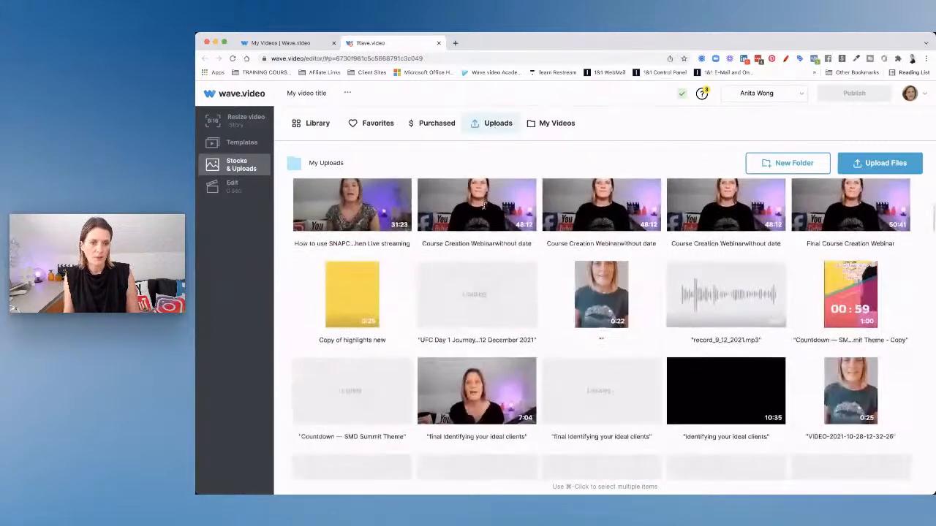
pyautogui.scroll(10, 484, 207)
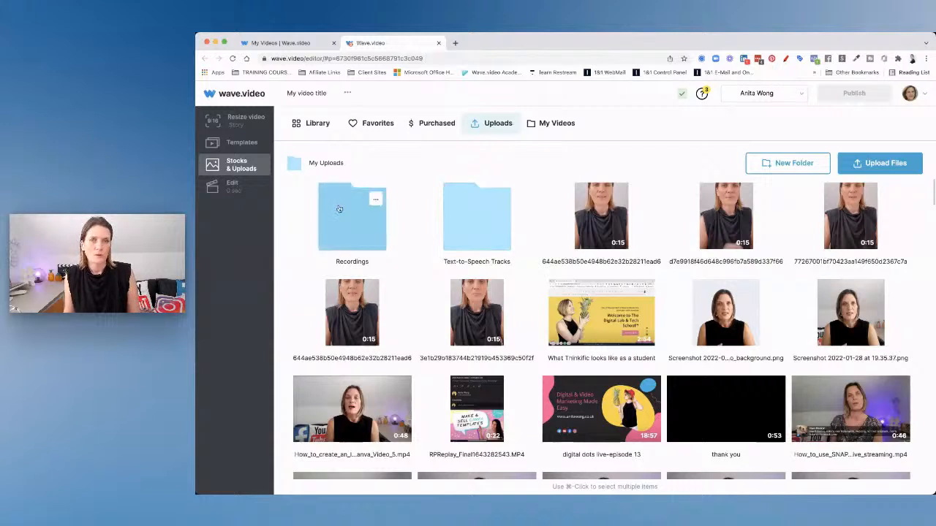
# Browse the saved video folders, look inside the REELS folder and return to the folder overview
pyautogui.click(555, 129)
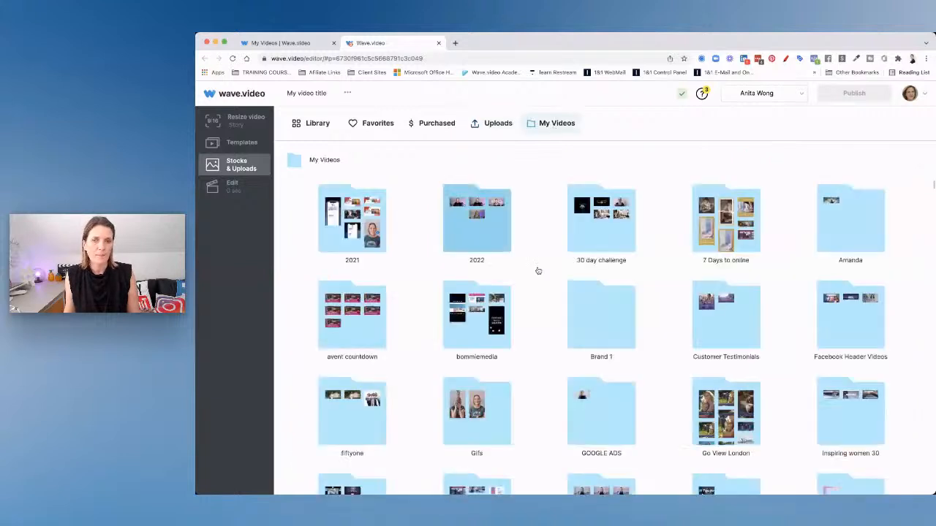
pyautogui.scroll(-2, 538, 272)
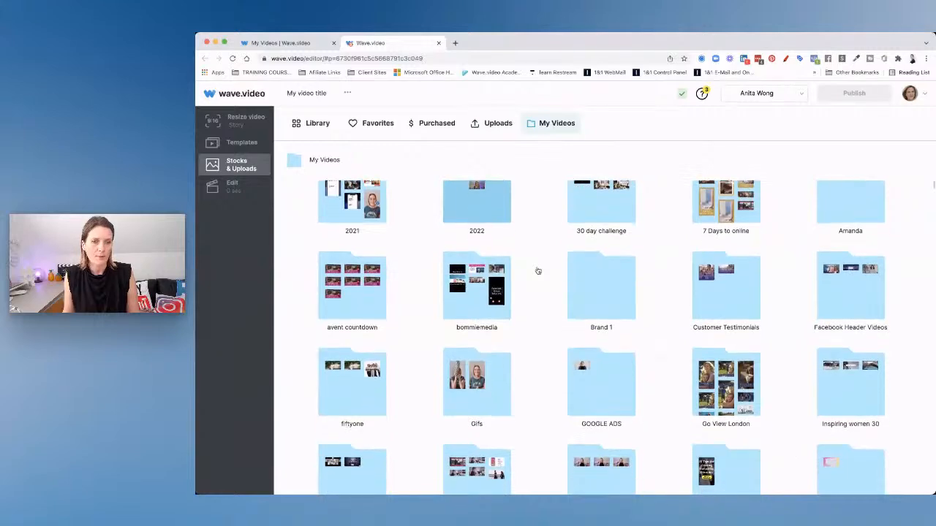
pyautogui.scroll(-5, 537, 271)
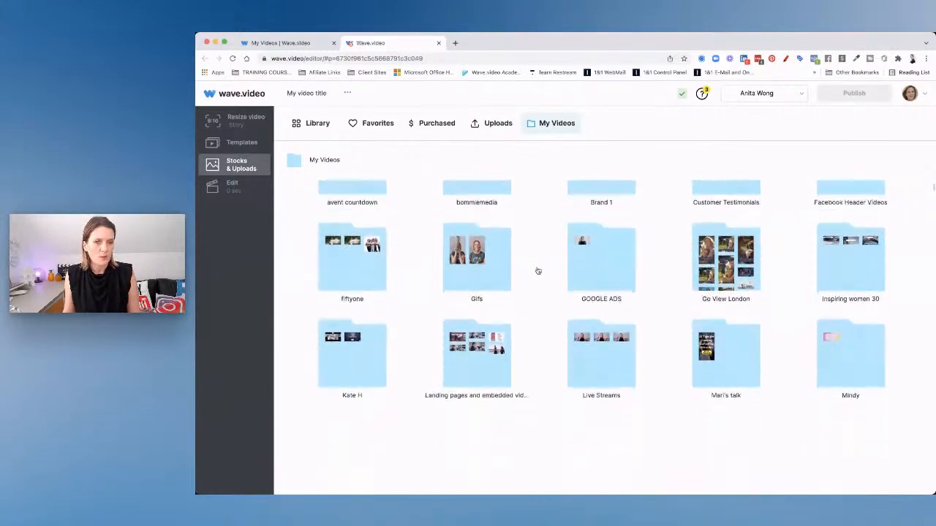
pyautogui.scroll(-2, 537, 272)
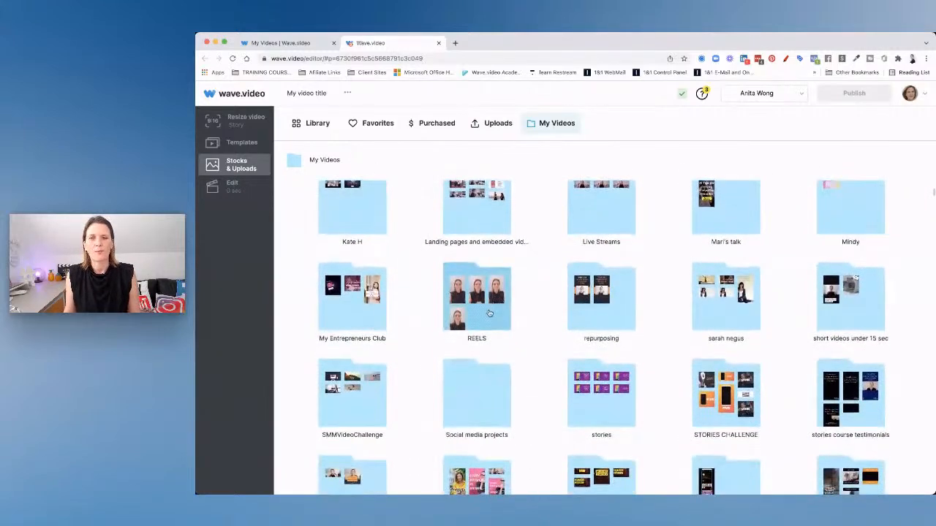
pyautogui.click(489, 314)
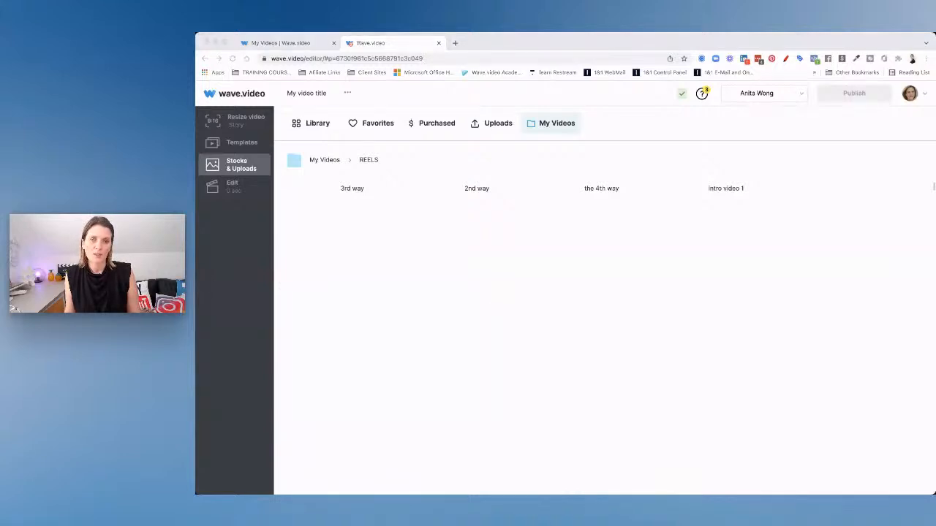
pyautogui.click(807, 230)
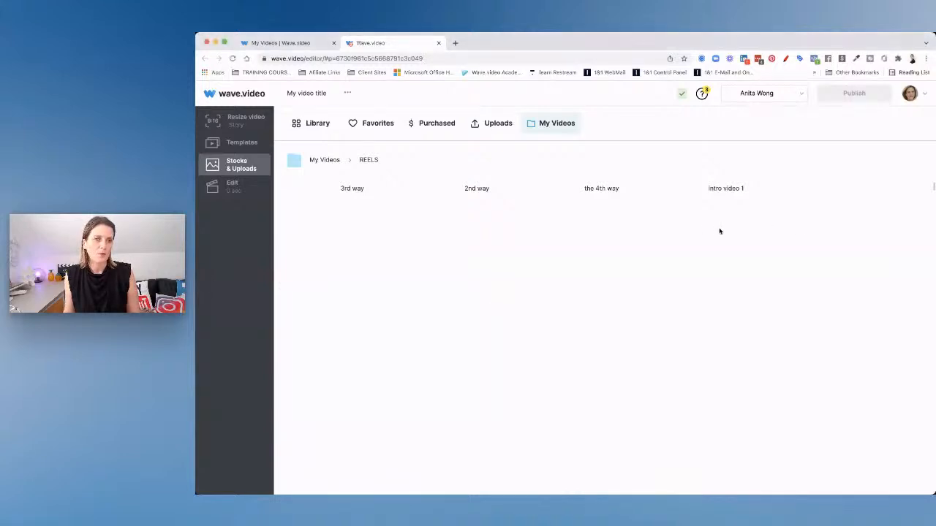
pyautogui.click(327, 160)
# Preview the first 15-second clip in the uploads and add it to the project
pyautogui.click(483, 124)
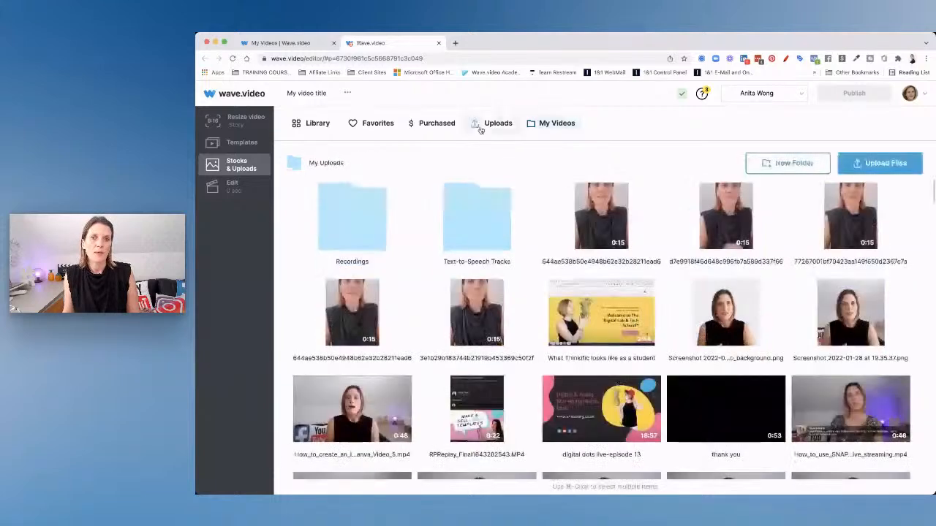
pyautogui.click(601, 220)
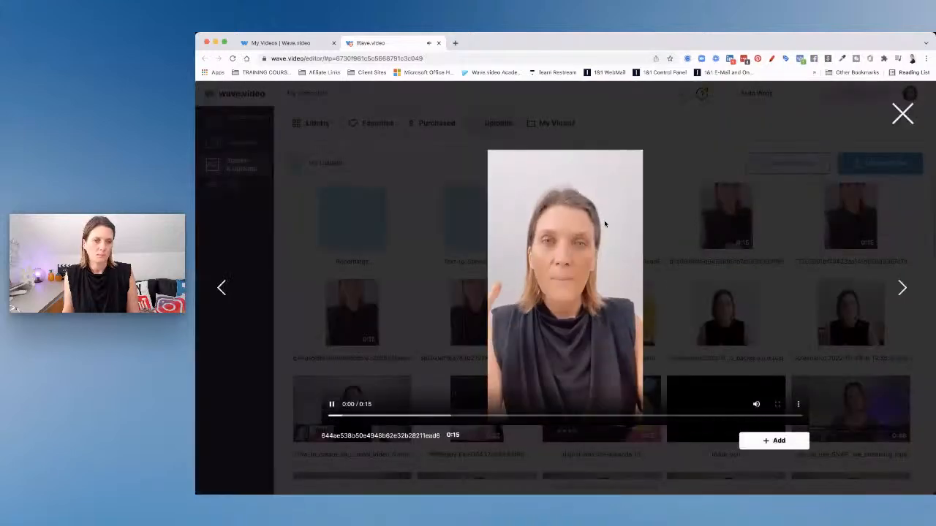
pyautogui.click(774, 441)
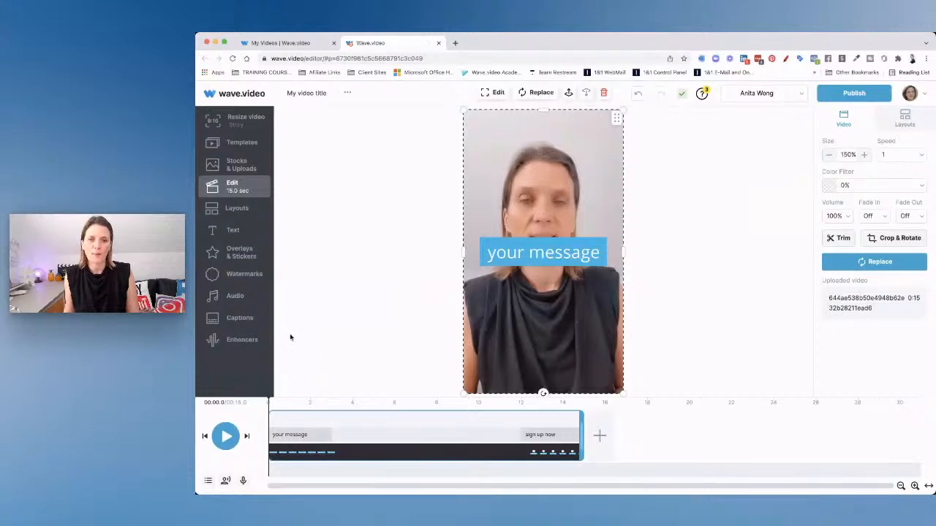
# Add the second 15-second clip from the uploads to the timeline after the first clip
pyautogui.click(600, 435)
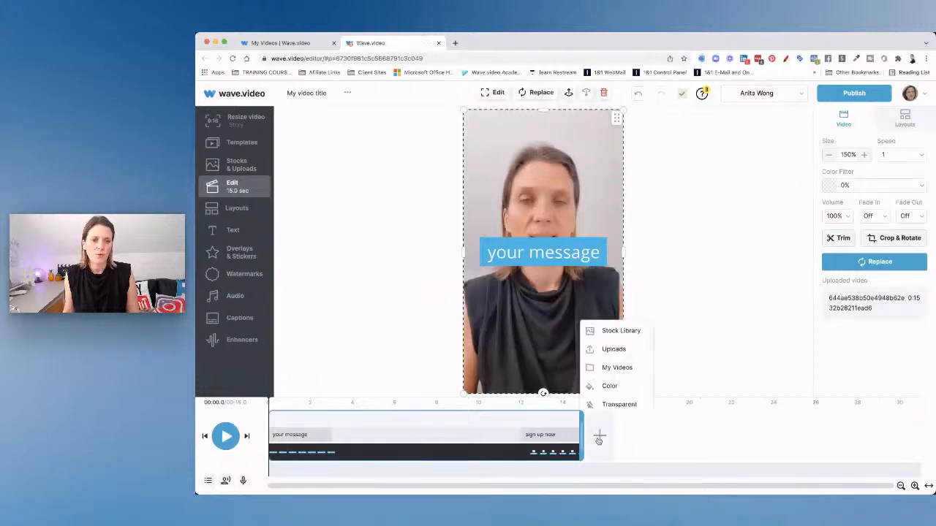
pyautogui.click(604, 343)
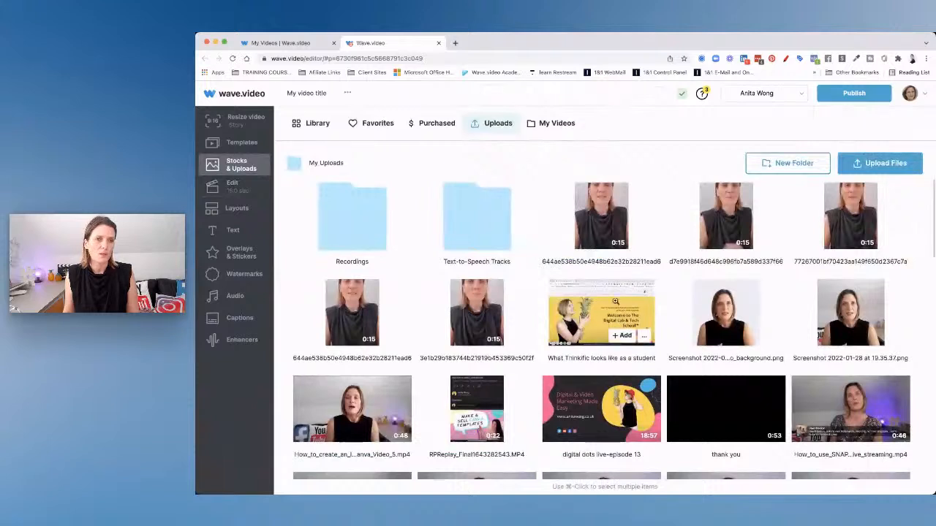
pyautogui.click(720, 240)
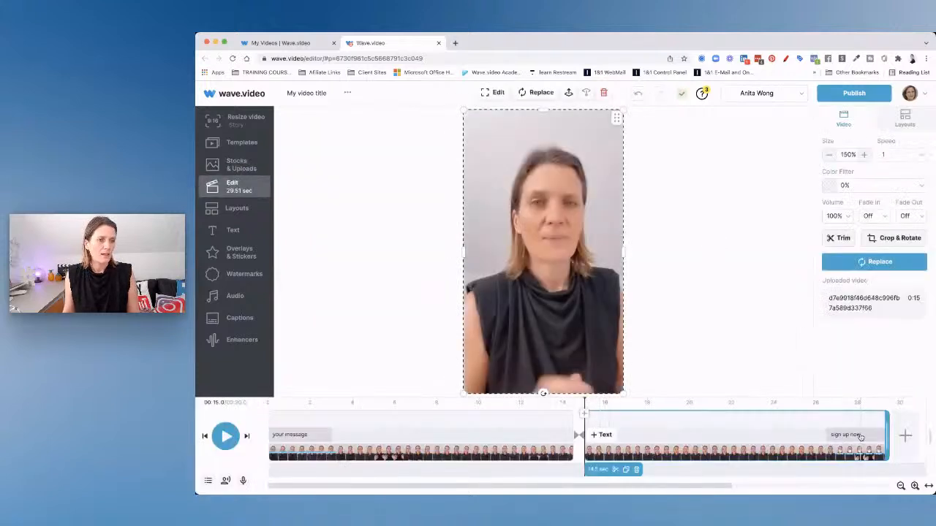
# Check the saved videos, including the REELS folder, for more footage and switch back to the uploads
pyautogui.hscroll(3, 860, 437)
pyautogui.click(674, 438)
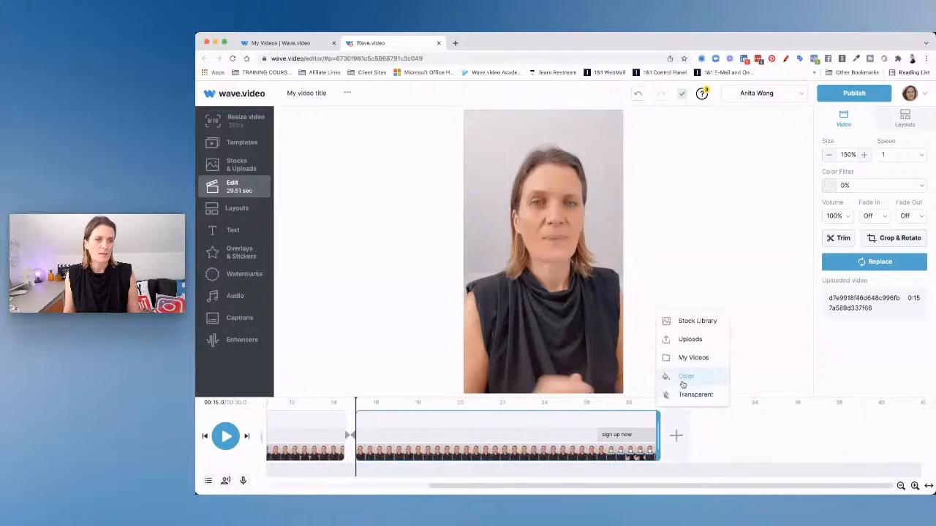
pyautogui.click(689, 358)
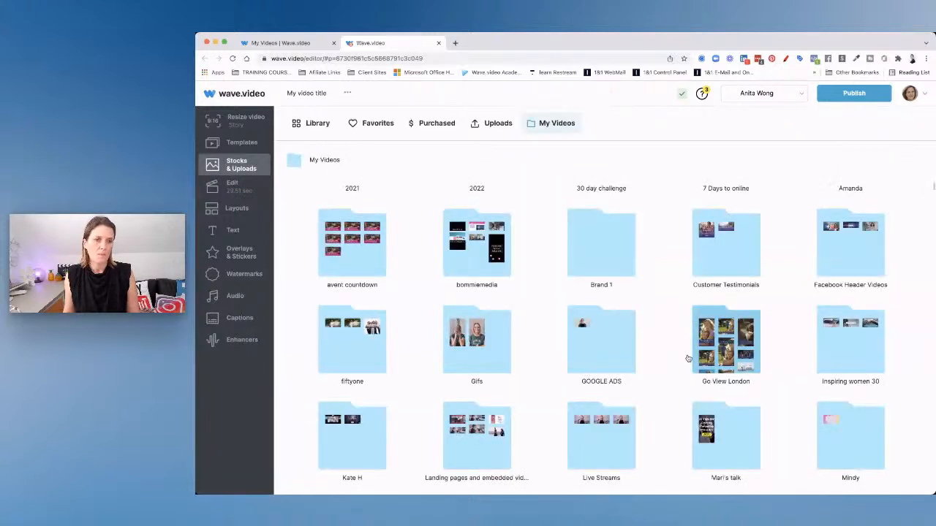
pyautogui.scroll(-5, 688, 359)
pyautogui.click(481, 241)
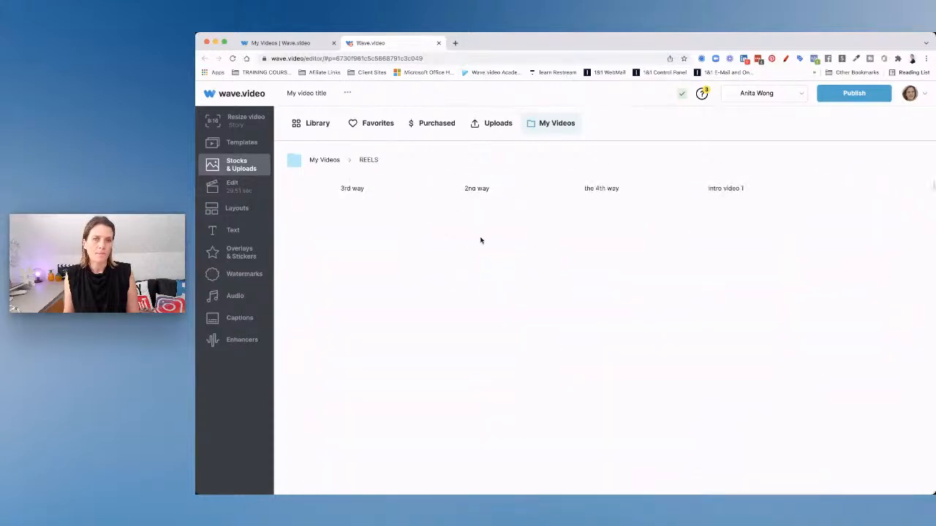
pyautogui.click(325, 161)
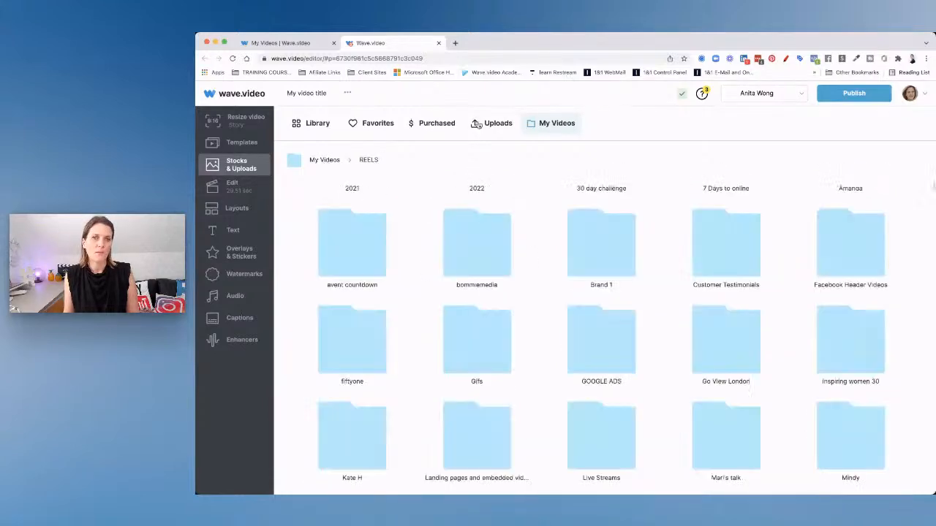
pyautogui.click(476, 125)
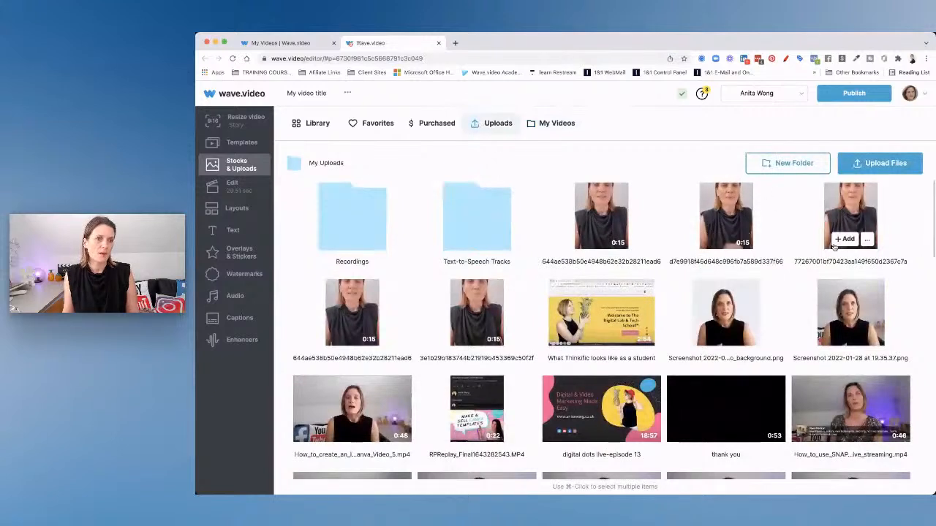
# Try to add the third and fourth 15-second uploaded clips to the project and return to the timeline
pyautogui.click(838, 241)
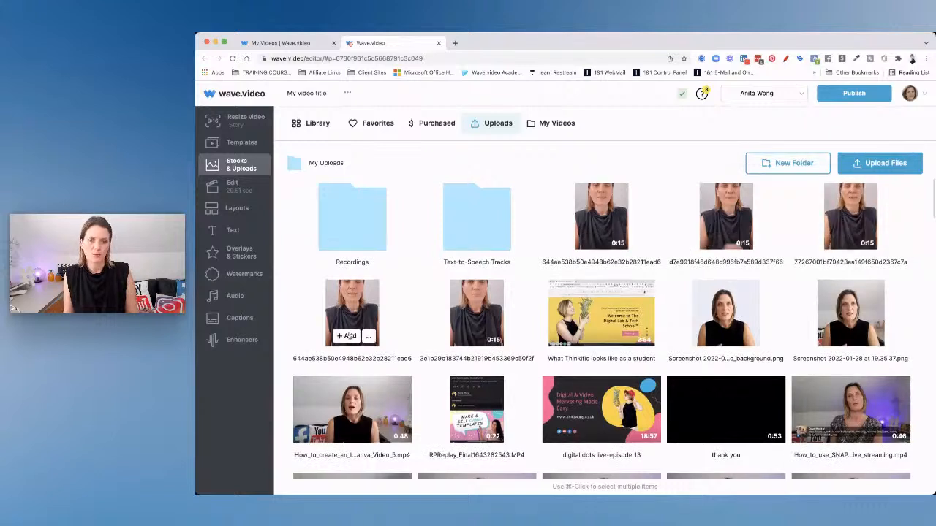
pyautogui.click(348, 335)
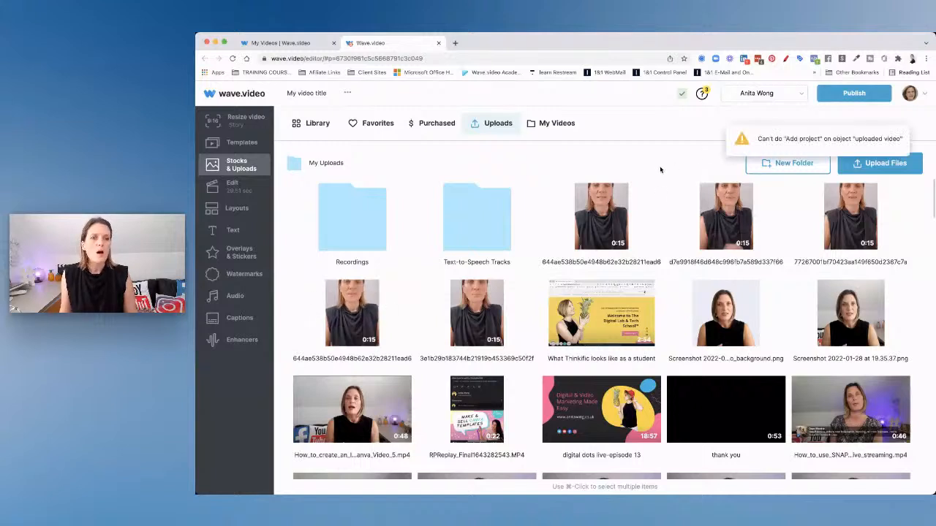
pyautogui.click(353, 302)
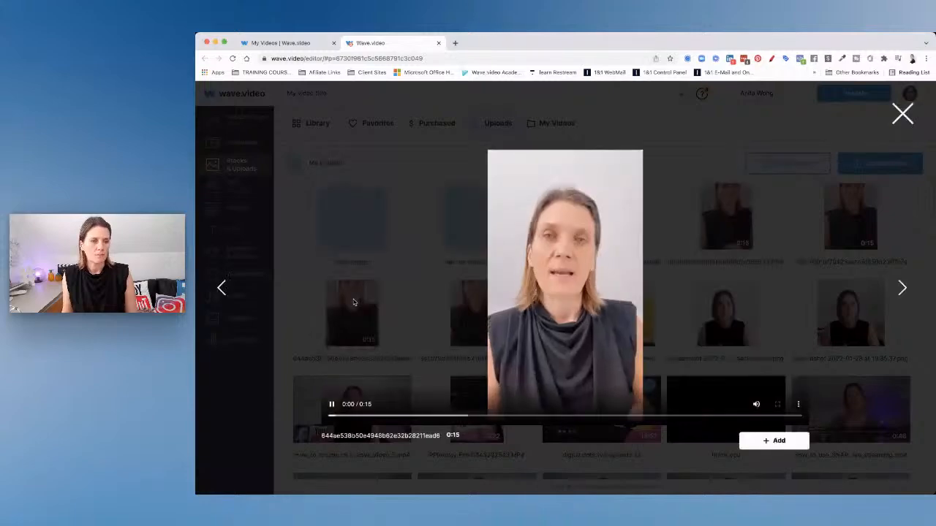
pyautogui.click(775, 440)
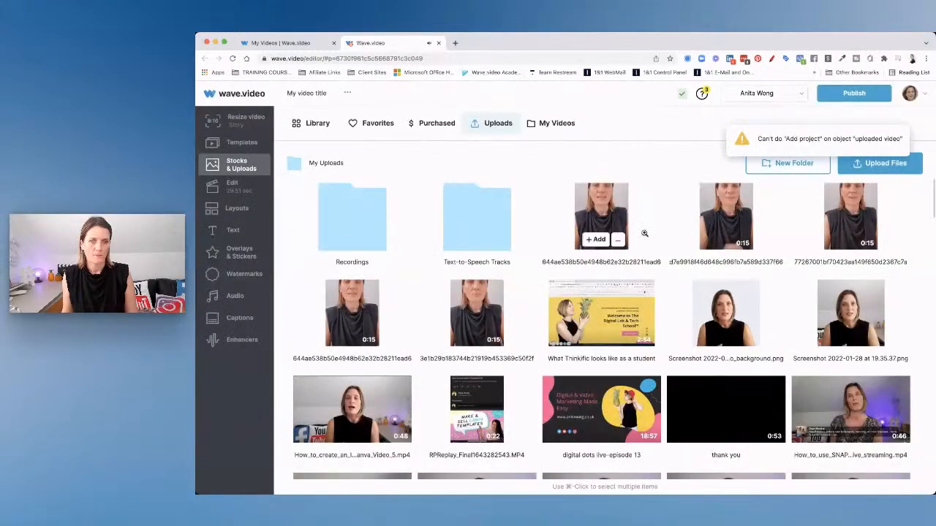
pyautogui.click(233, 191)
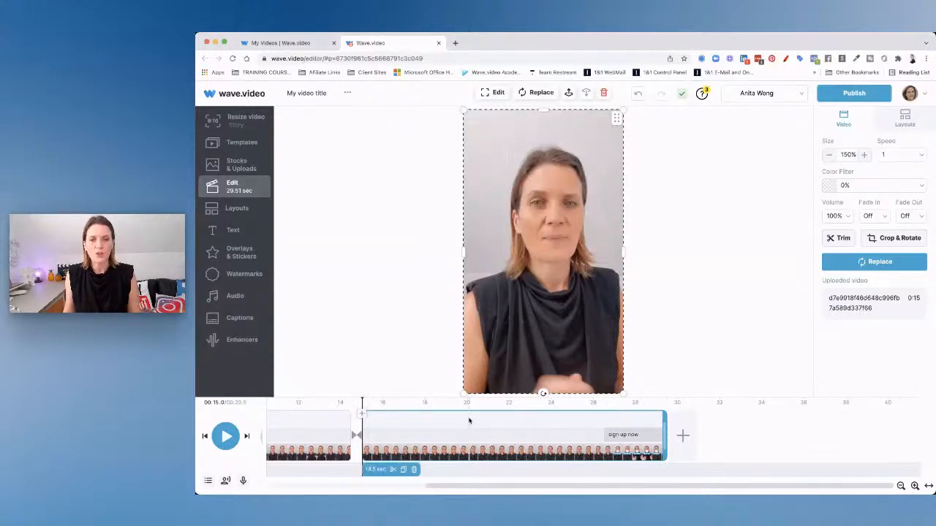
# Go back to the start of the video and look at the layout options and text styles
pyautogui.hscroll(-5, 468, 420)
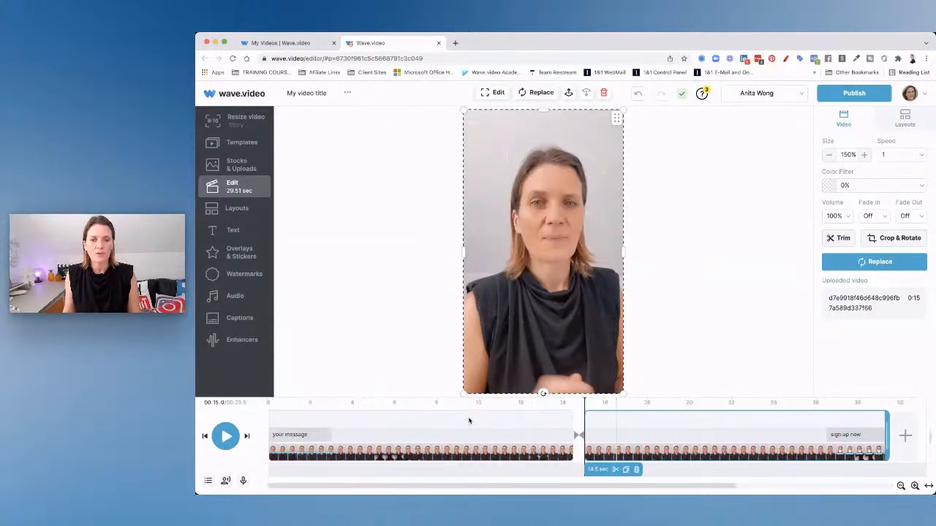
pyautogui.click(206, 438)
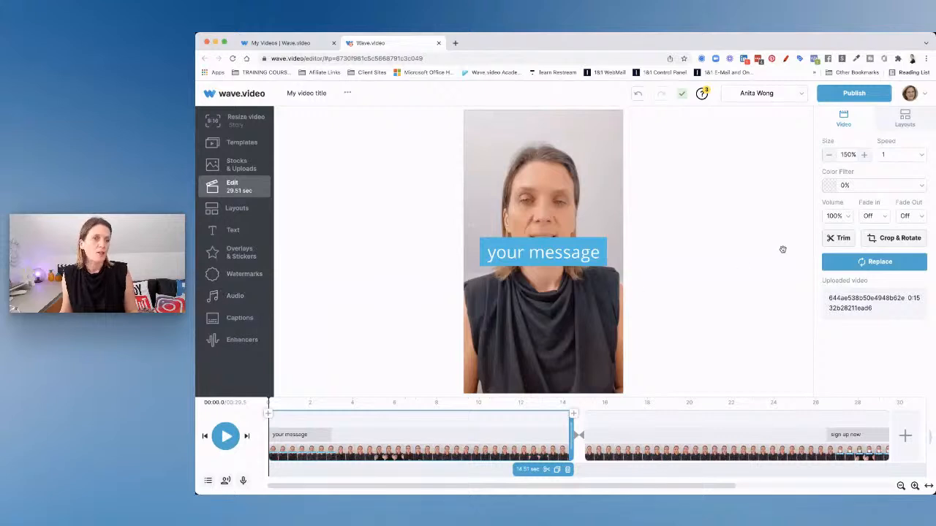
pyautogui.click(235, 210)
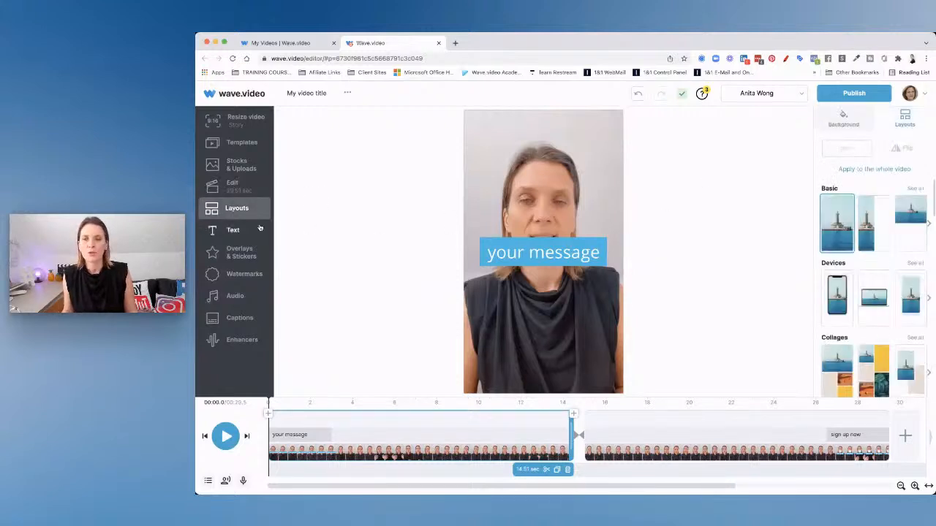
pyautogui.click(233, 231)
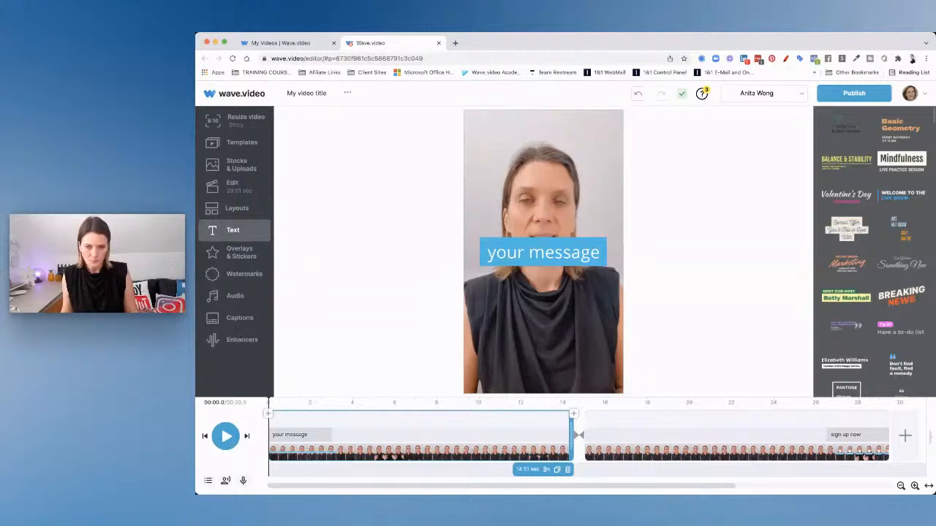
pyautogui.moveTo(322, 442)
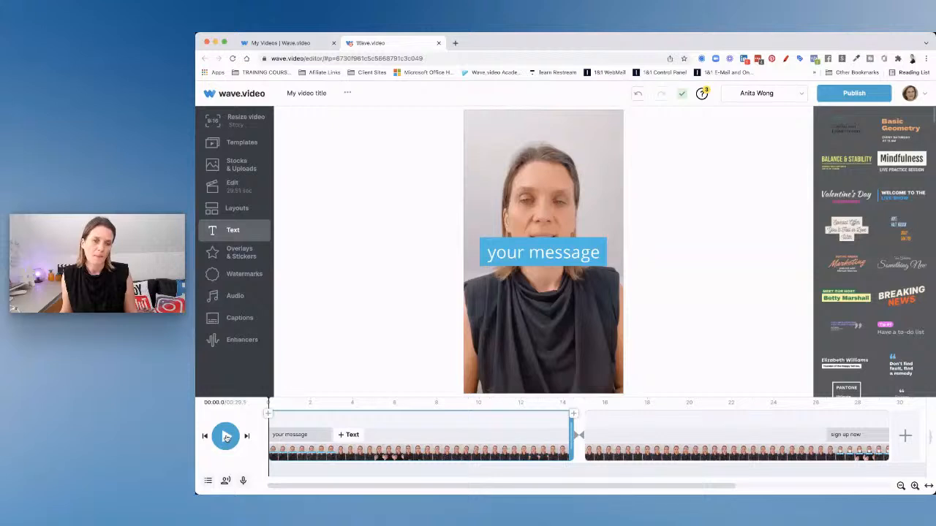
# Reload the editor and play back the opening of the first clip and the second clip up to its "sign up now" text
pyautogui.click(233, 59)
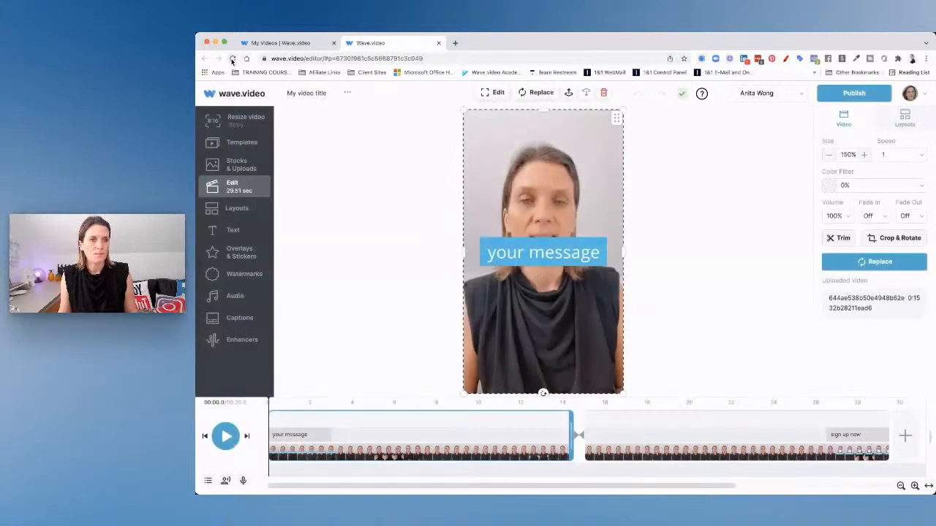
pyautogui.click(228, 436)
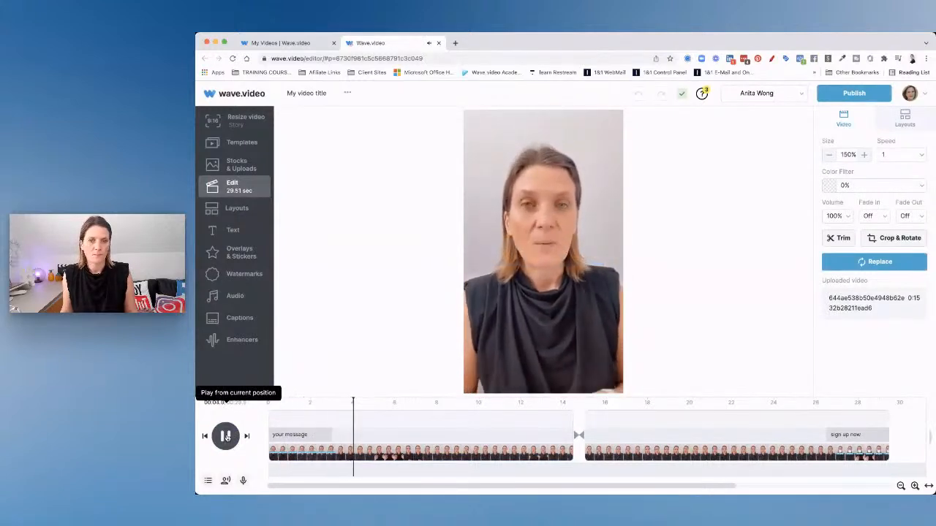
pyautogui.click(227, 437)
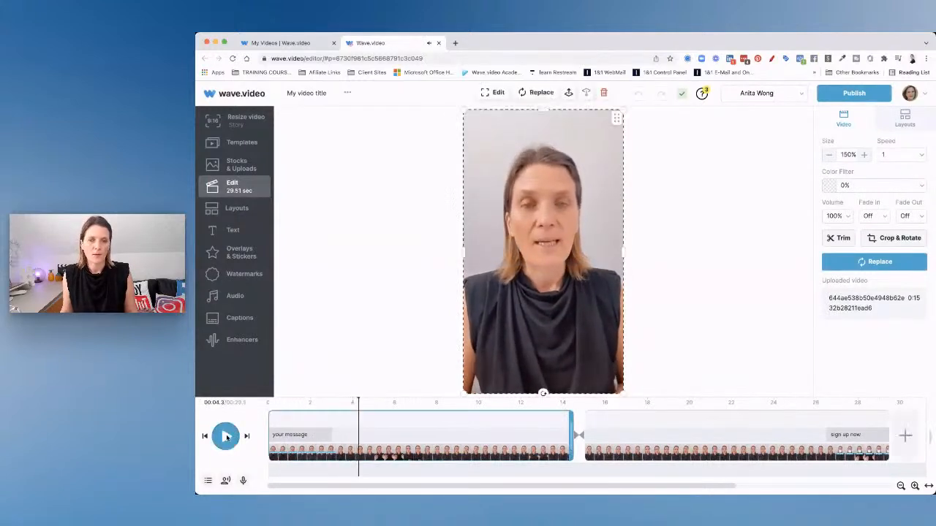
pyautogui.click(586, 426)
pyautogui.click(225, 437)
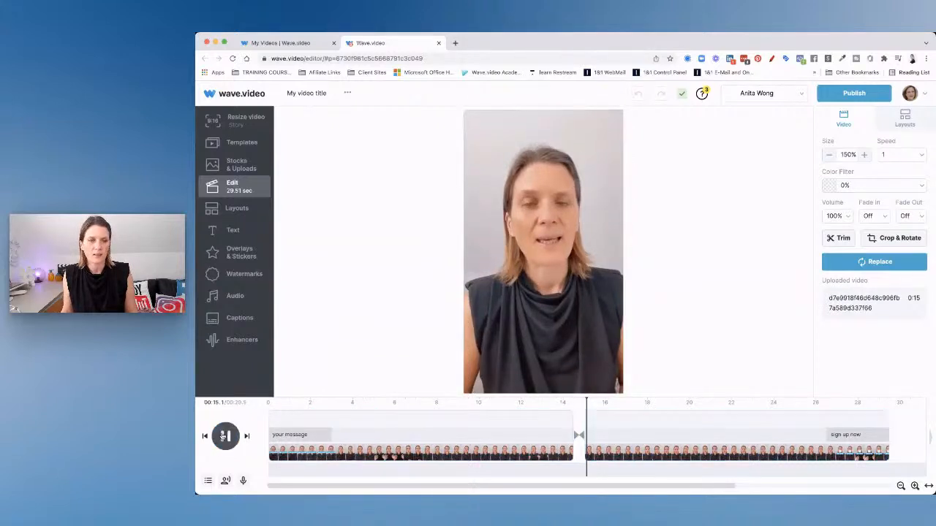
pyautogui.click(226, 437)
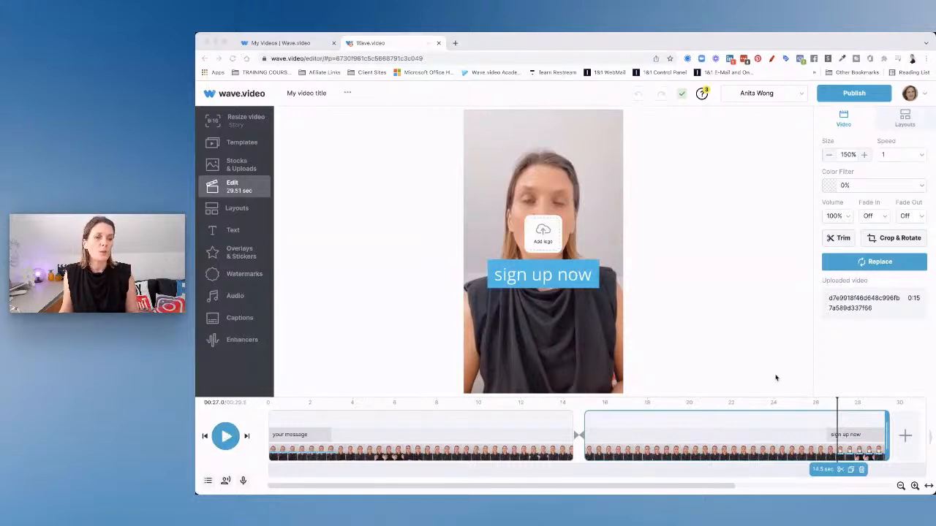
# Move the second clip in front of the first clip on the timeline
pyautogui.click(796, 429)
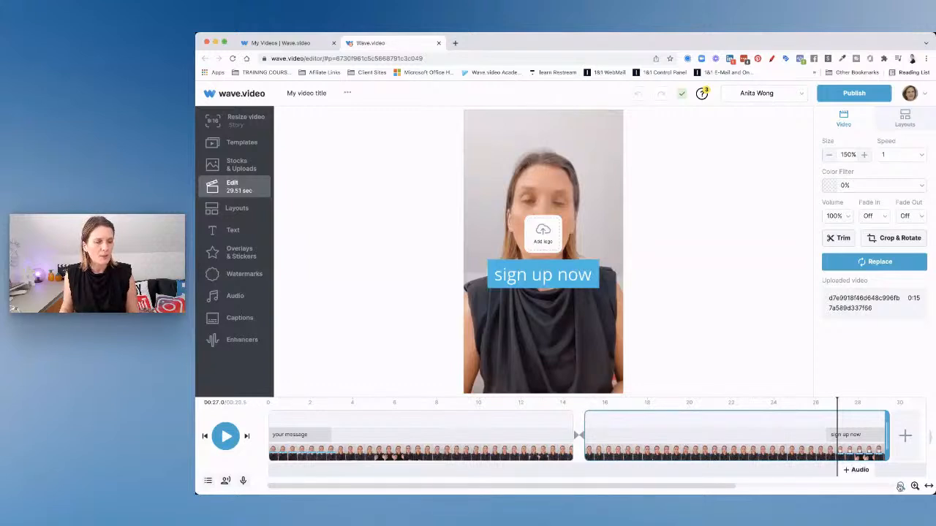
pyautogui.click(900, 486)
pyautogui.click(900, 486)
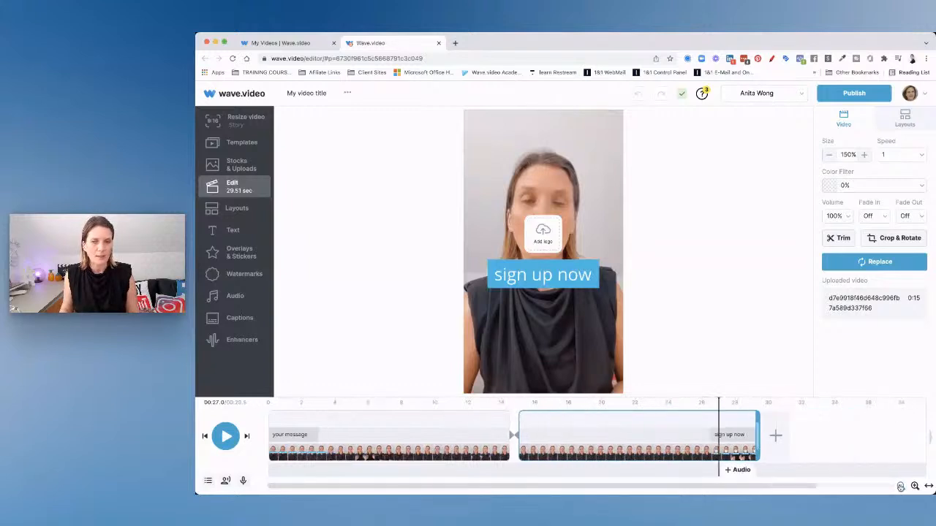
pyautogui.click(899, 486)
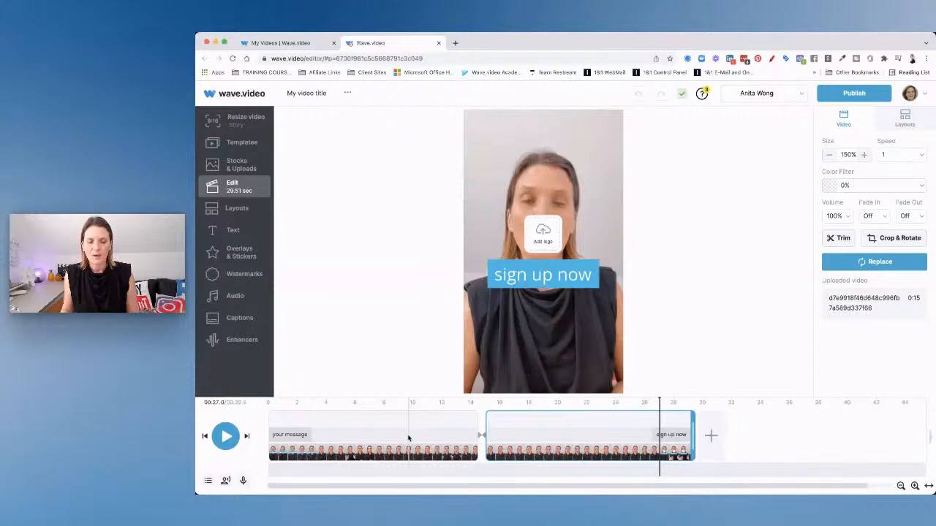
pyautogui.moveTo(584, 421); pyautogui.dragTo(371, 422)
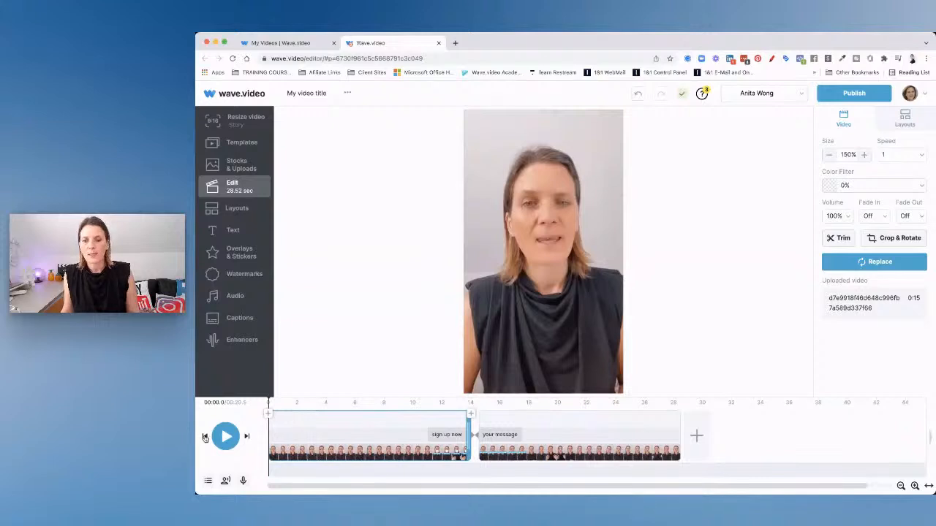
# Split the first timeline clip at about 1.3 seconds and delete the short opening piece
pyautogui.click(227, 437)
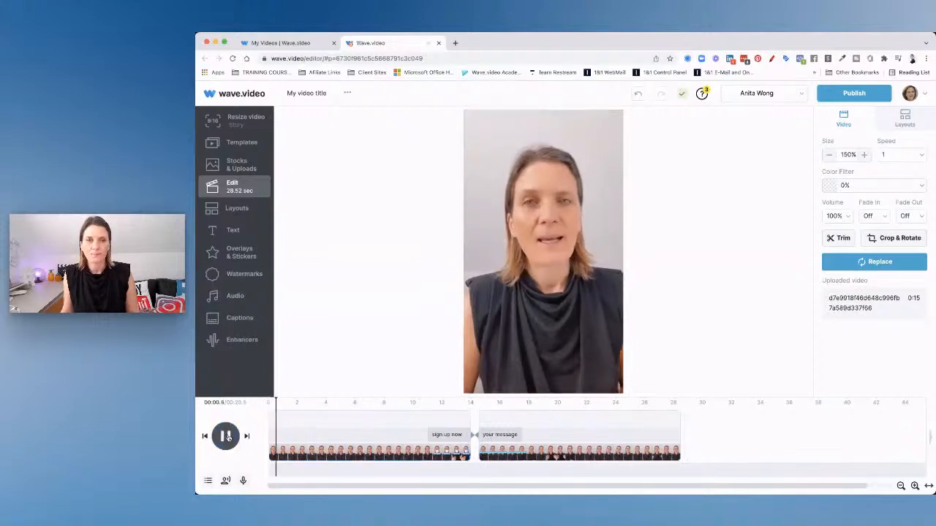
pyautogui.click(227, 437)
pyautogui.moveTo(296, 468)
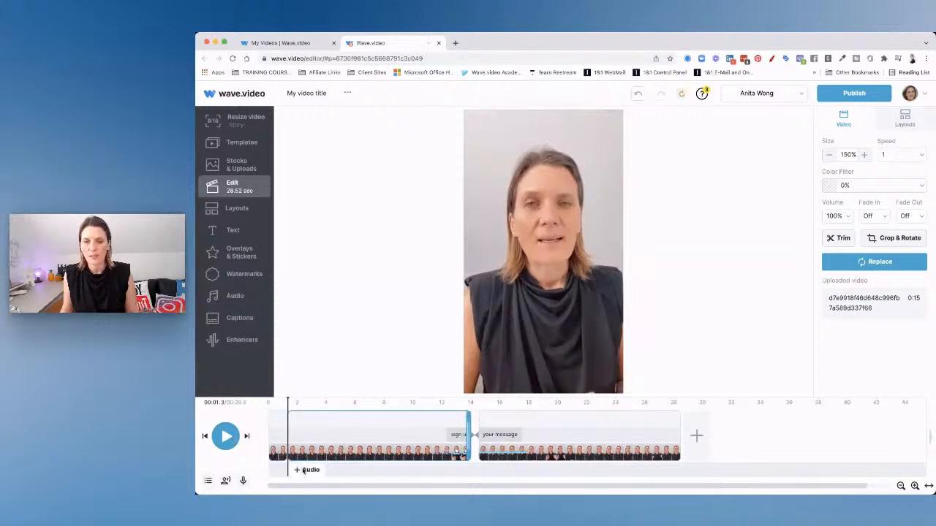
pyautogui.click(302, 470)
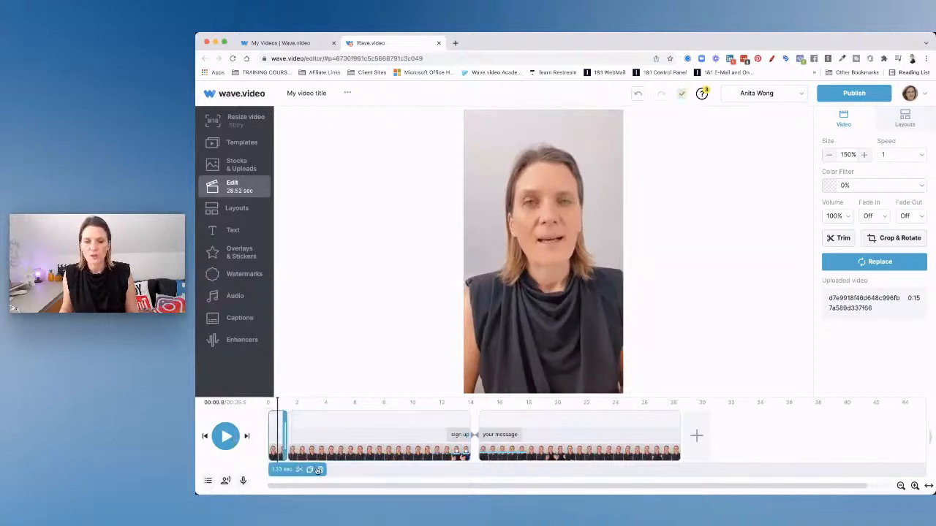
pyautogui.click(320, 471)
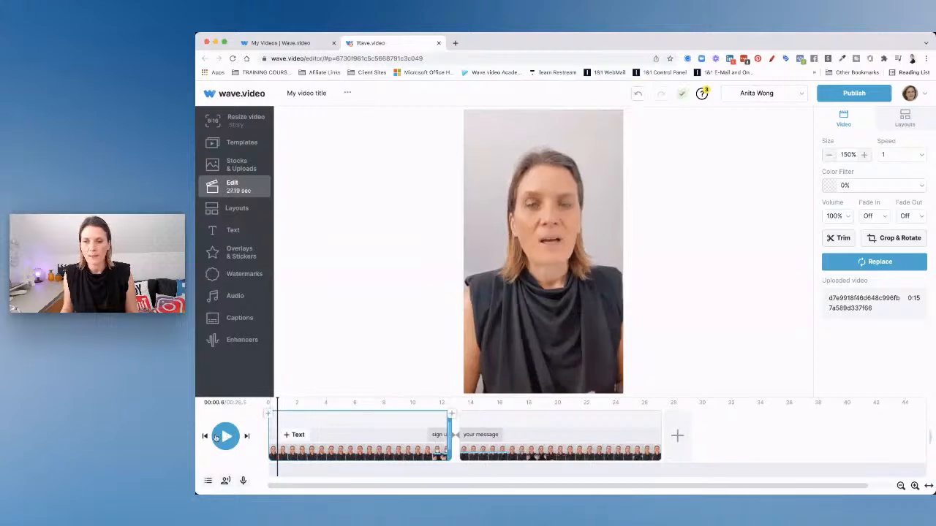
# Play the shortened video from the start and split its first clip at about 5.9 seconds
pyautogui.click(205, 435)
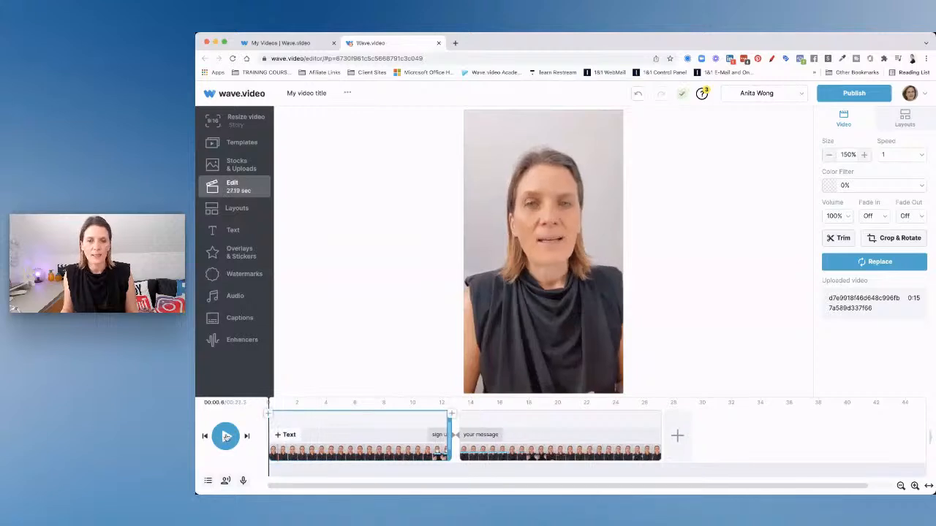
pyautogui.click(226, 436)
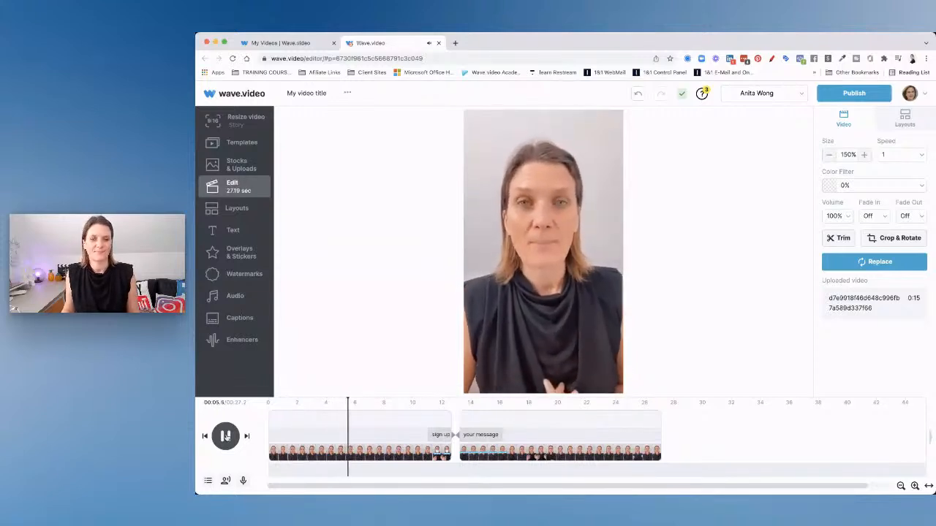
pyautogui.click(226, 436)
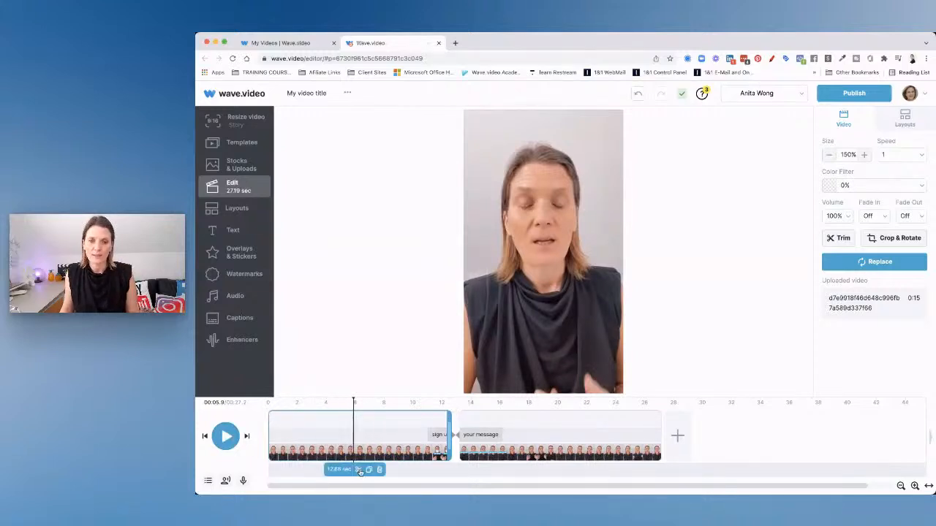
pyautogui.click(359, 470)
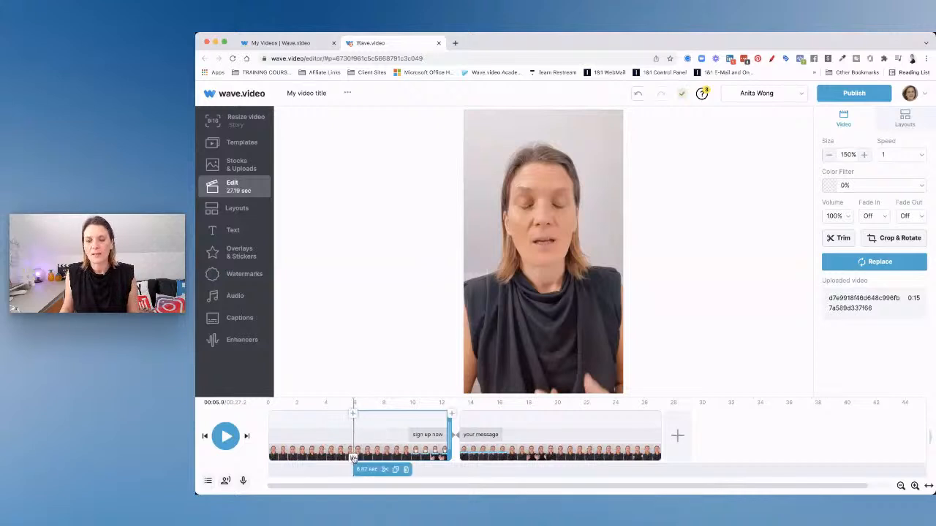
# Add a Swipe transition at the split between the first two timeline clips and play back across it
pyautogui.click(354, 458)
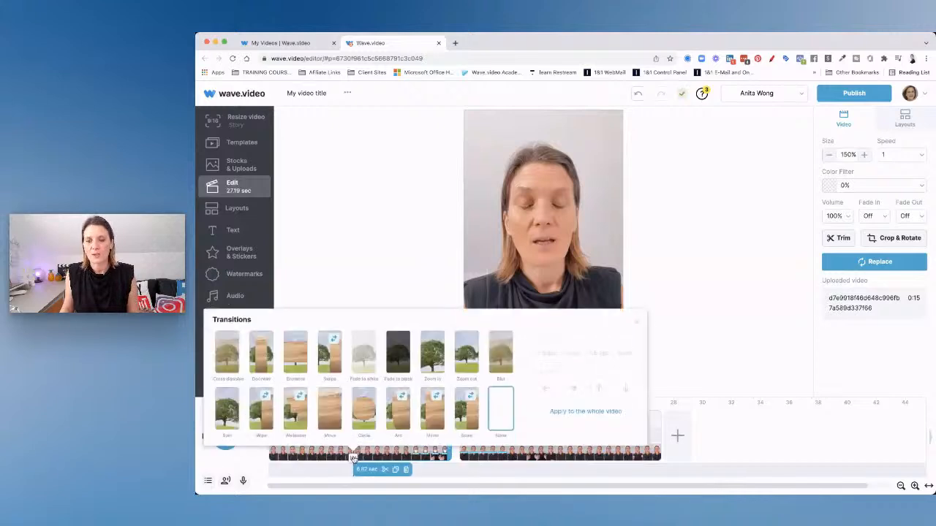
pyautogui.click(328, 352)
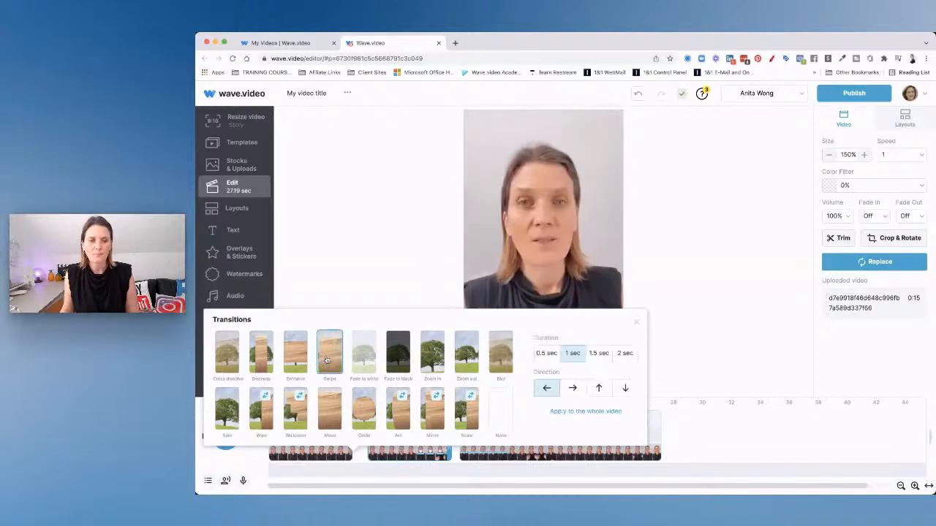
pyautogui.click(671, 380)
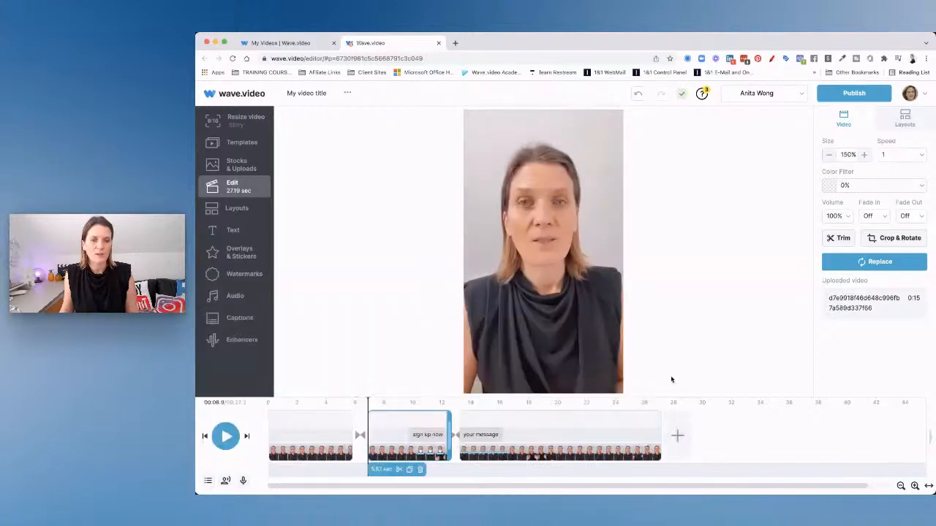
pyautogui.click(348, 439)
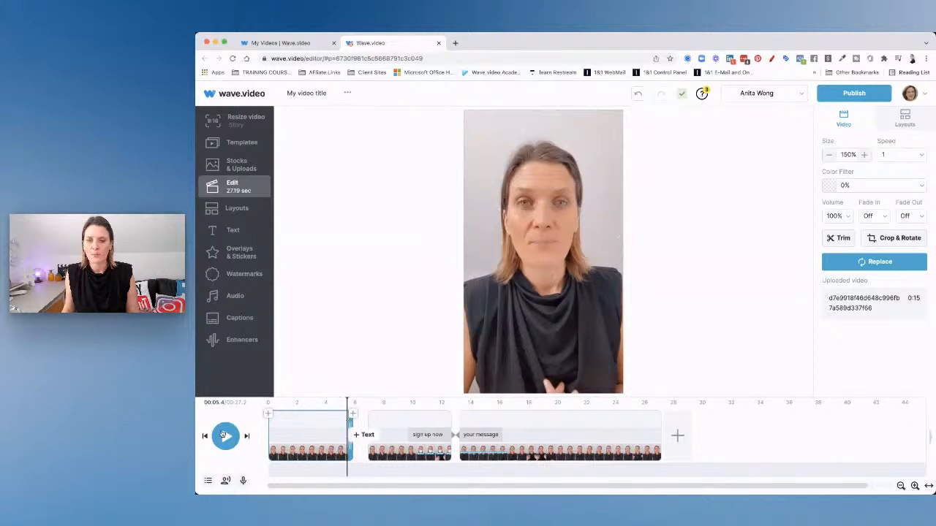
pyautogui.click(226, 437)
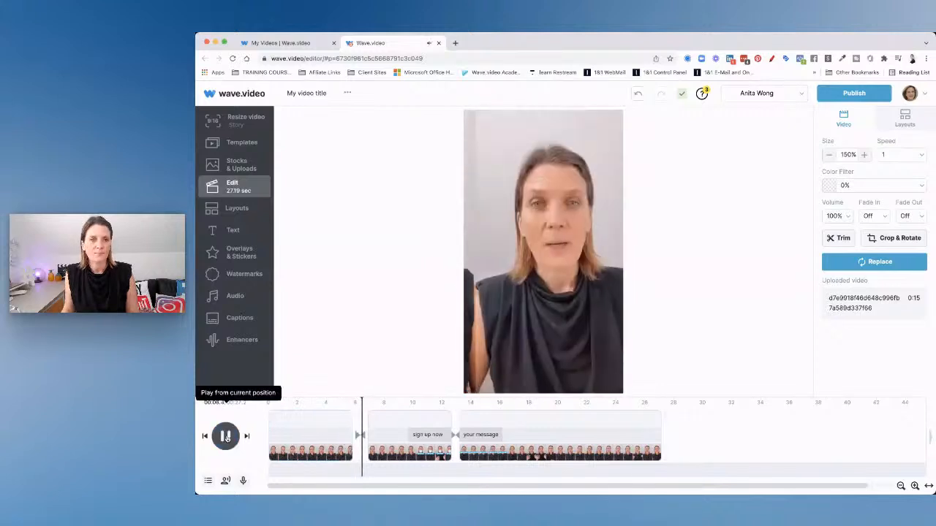
pyautogui.click(227, 437)
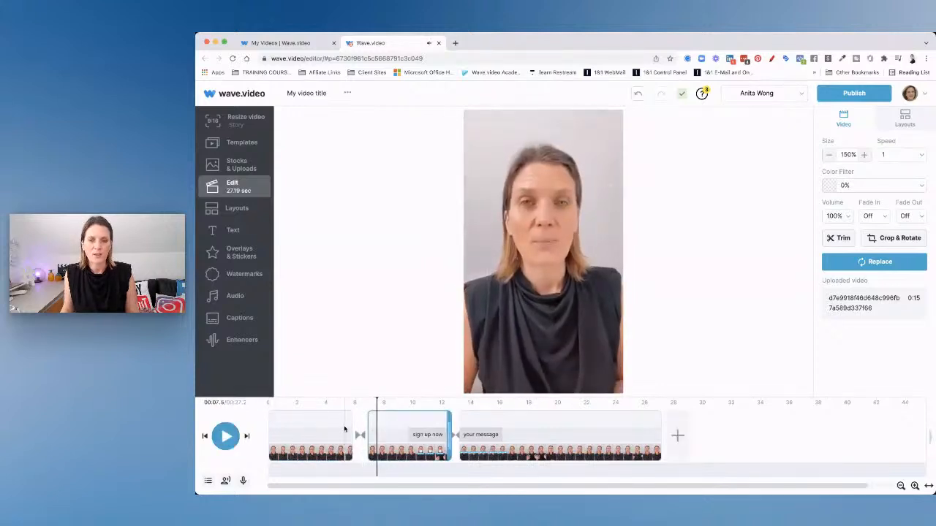
# Set the Swipe transition between the first two clips to 0.5 sec and play back across it
pyautogui.click(359, 435)
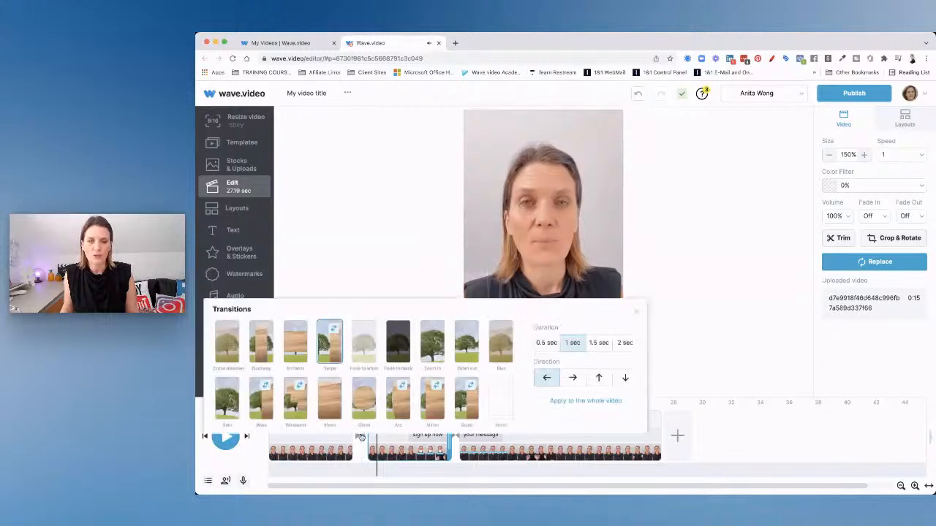
pyautogui.click(544, 330)
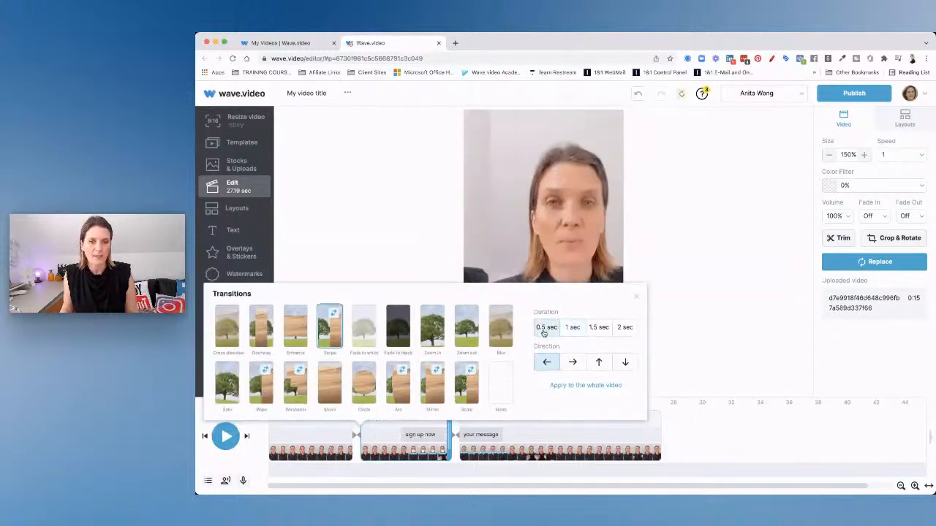
pyautogui.click(397, 260)
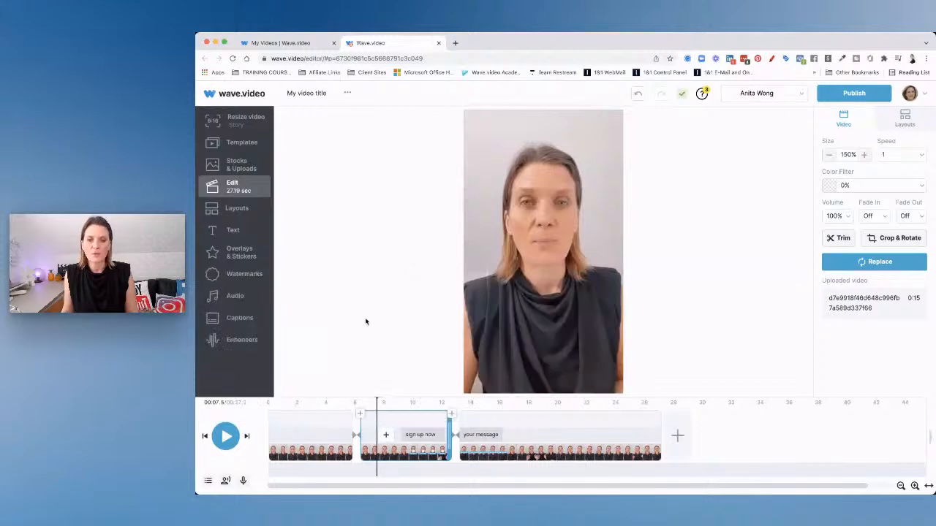
pyautogui.click(333, 416)
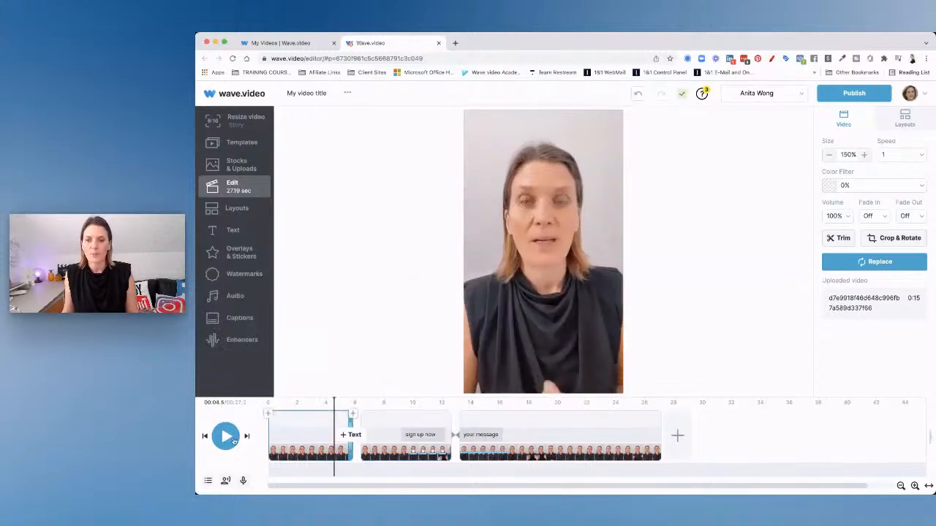
pyautogui.click(227, 437)
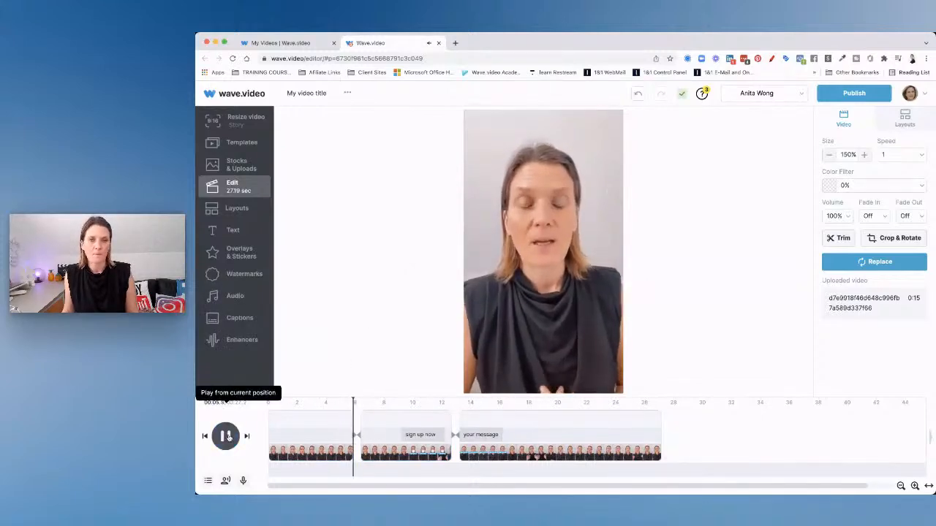
pyautogui.click(226, 436)
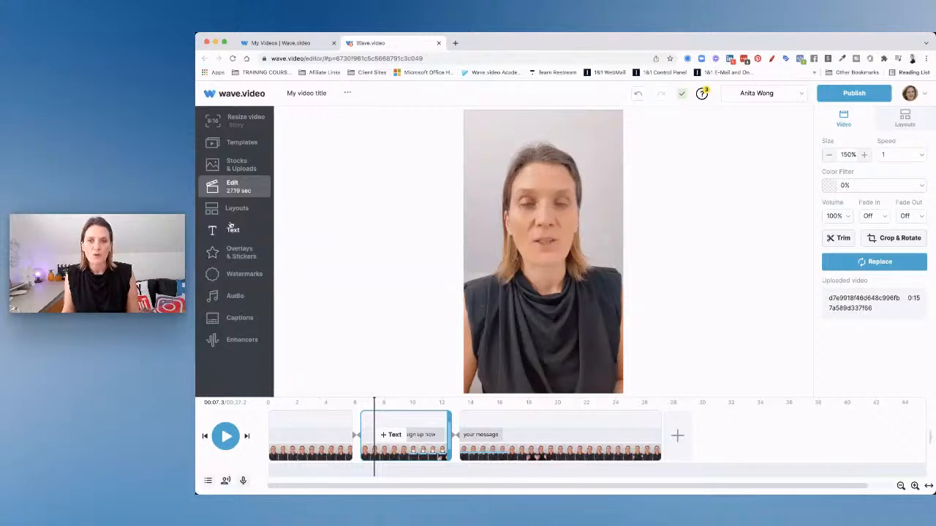
# Look through the available layouts from Basic to Picture in picture
pyautogui.moveTo(414, 419)
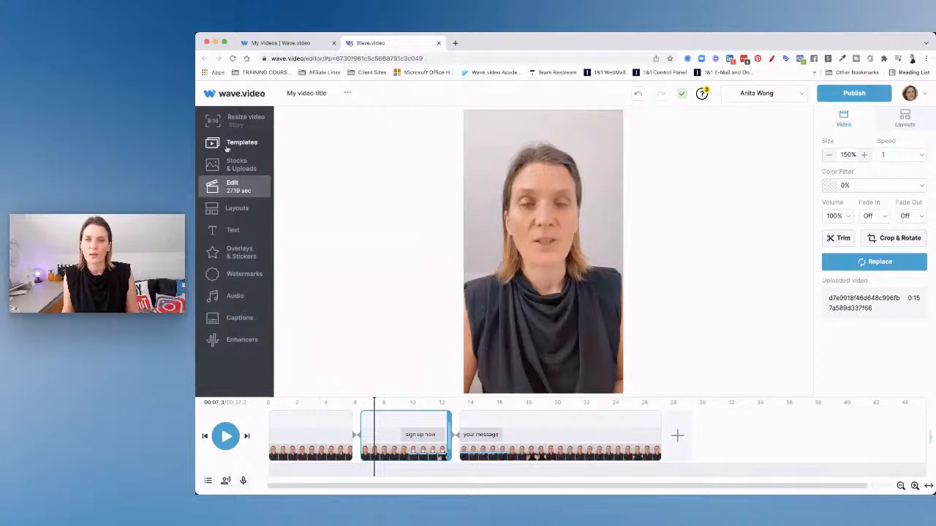
pyautogui.click(234, 216)
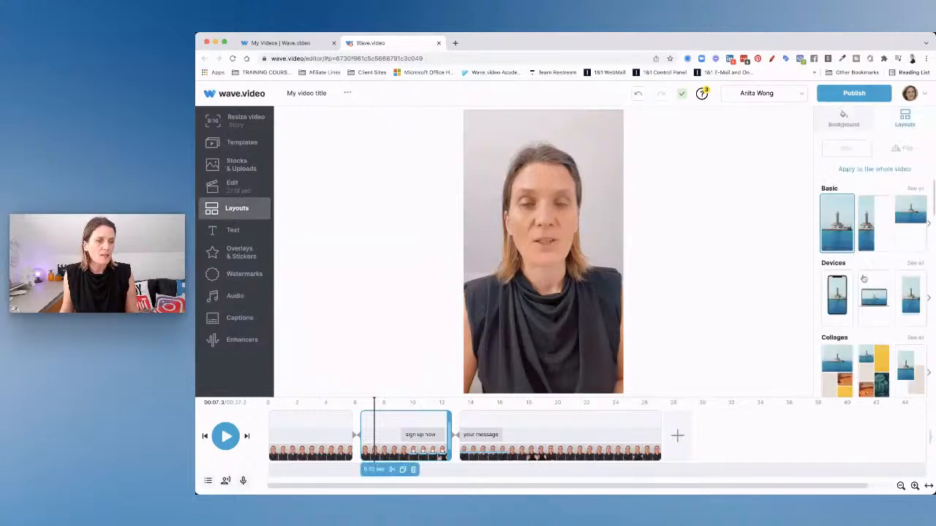
pyautogui.scroll(-10, 867, 310)
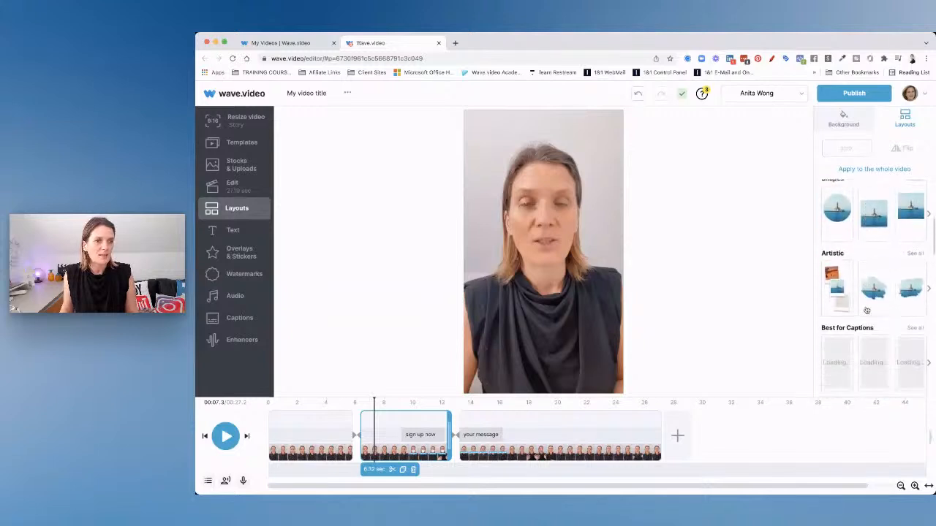
pyautogui.scroll(-5, 866, 310)
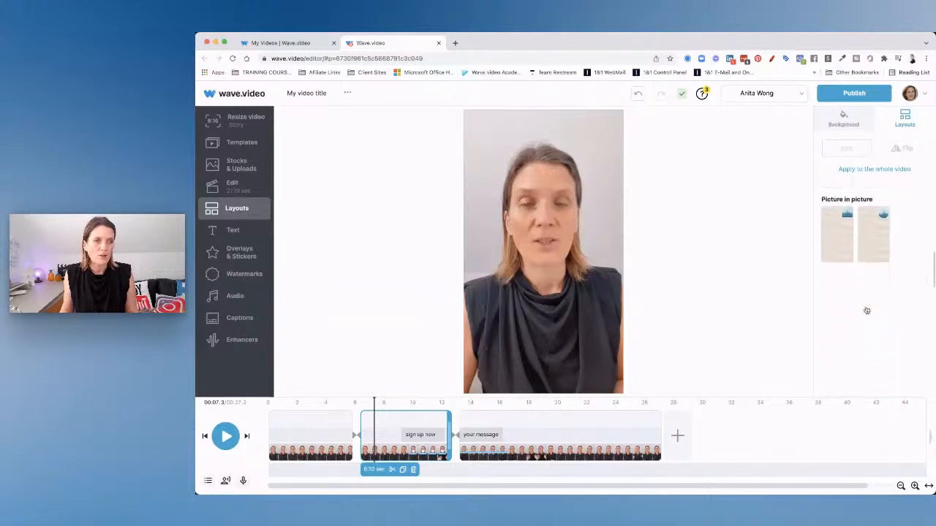
pyautogui.scroll(15, 867, 310)
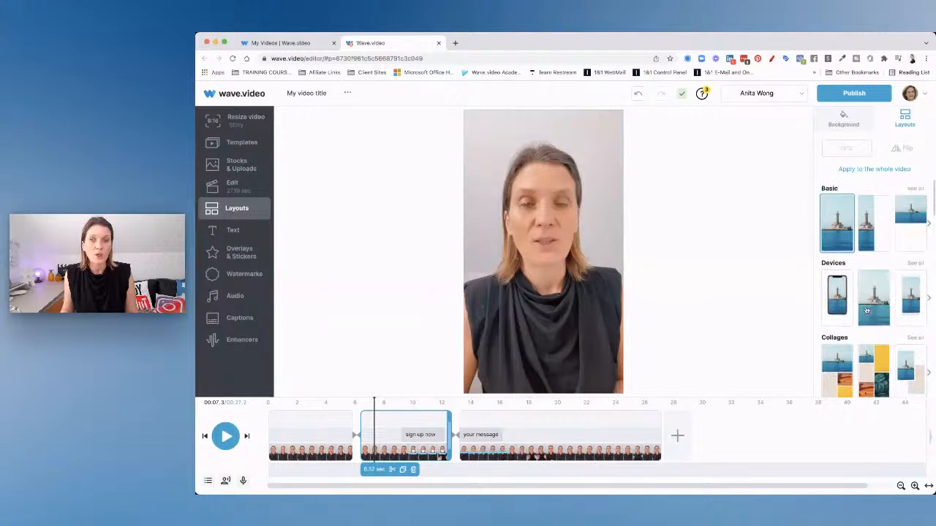
# Start setting a media overlay for the second clip from the uploads and look through the uploaded files
pyautogui.click(236, 257)
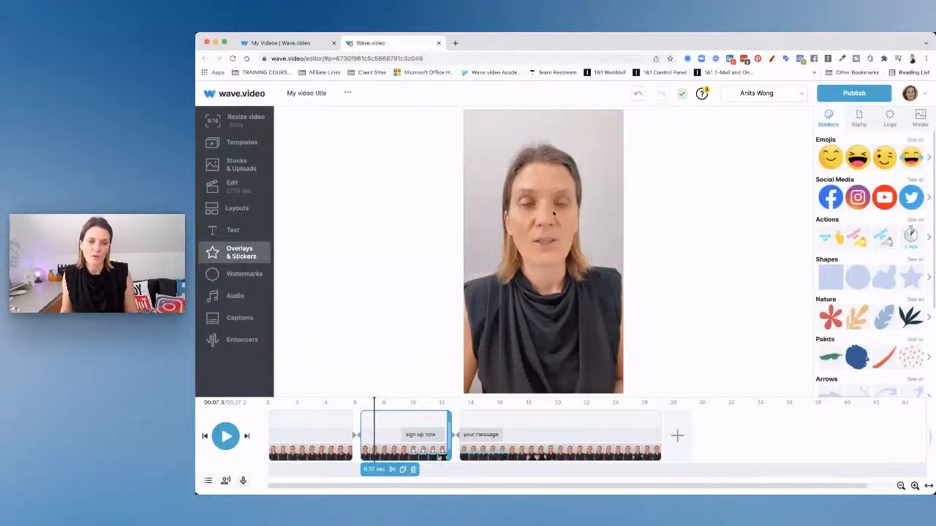
pyautogui.click(921, 121)
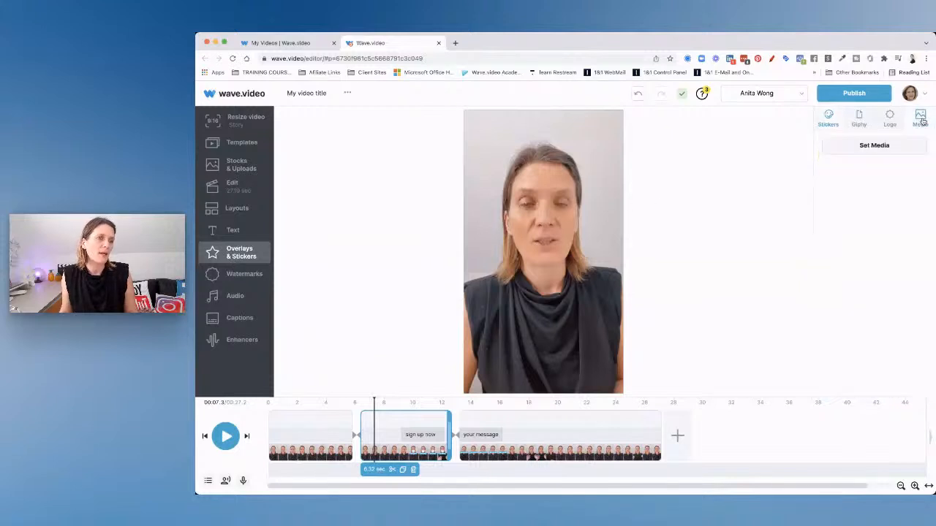
pyautogui.click(863, 149)
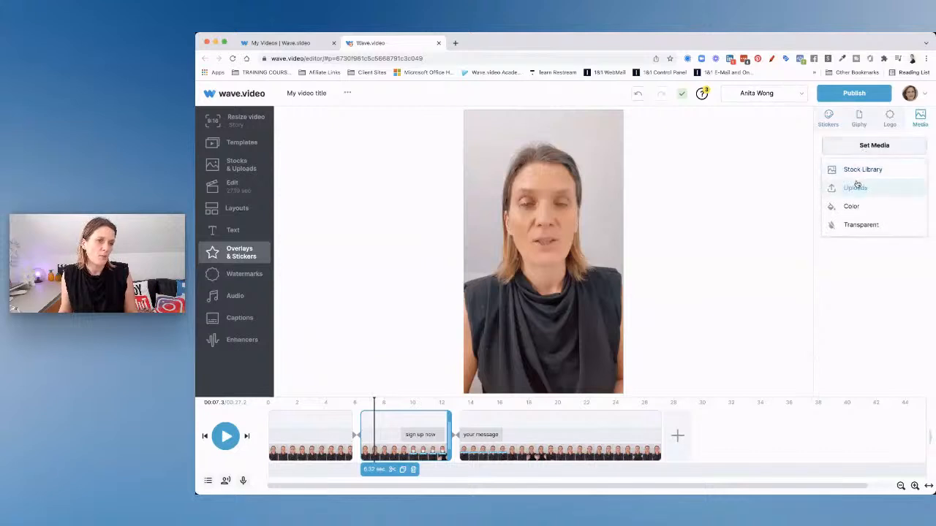
pyautogui.click(855, 186)
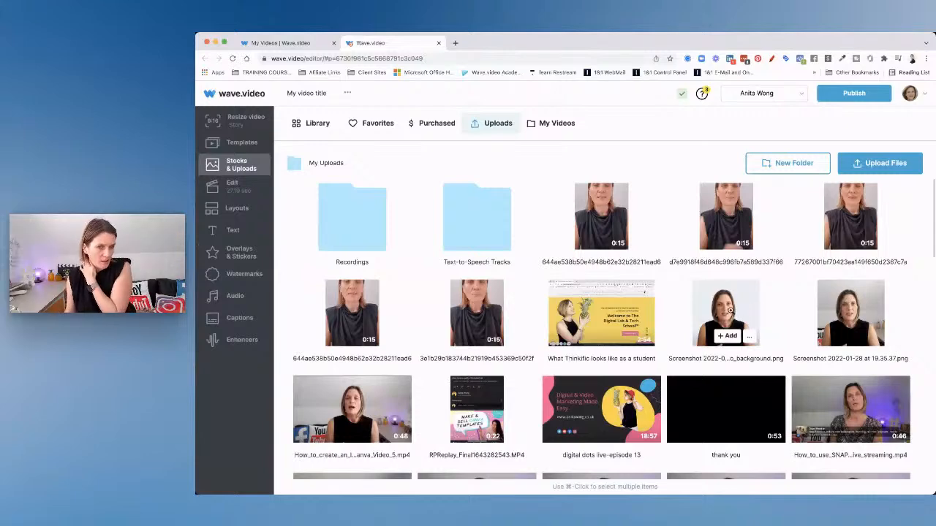
pyautogui.scroll(-5, 729, 311)
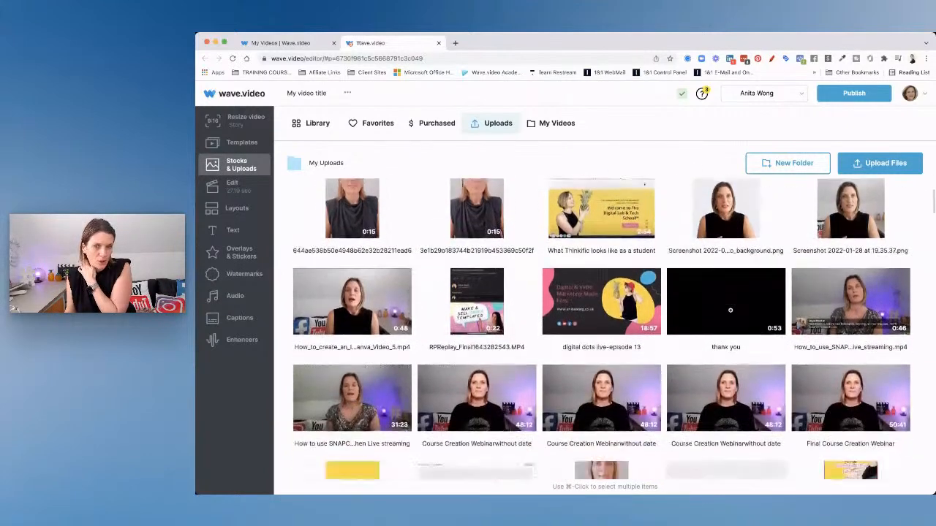
pyautogui.scroll(-10, 730, 311)
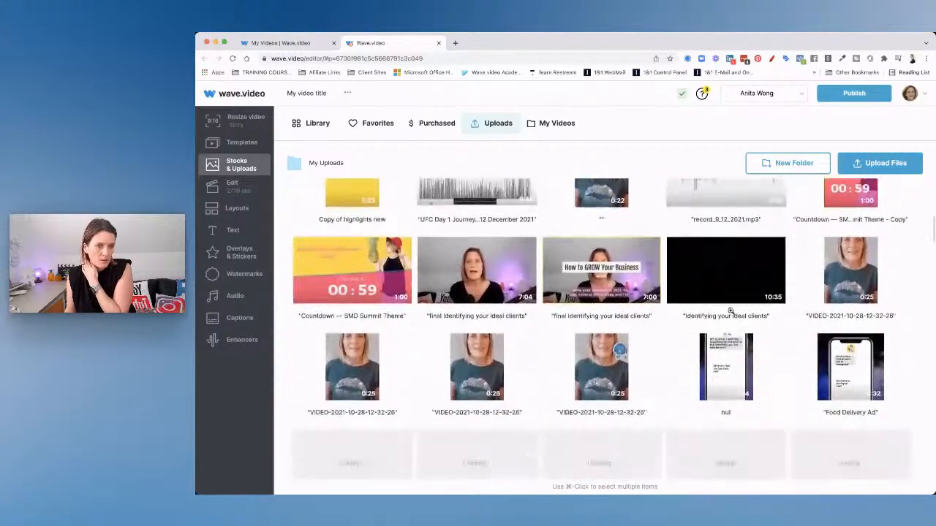
pyautogui.scroll(15, 723, 307)
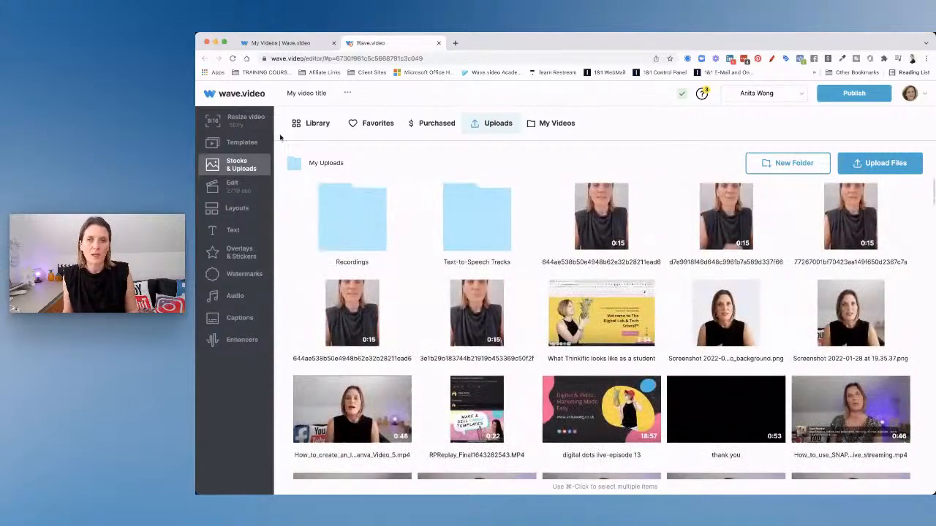
# Search the stock library for "video without anyone" and include images in the results
pyautogui.click(319, 124)
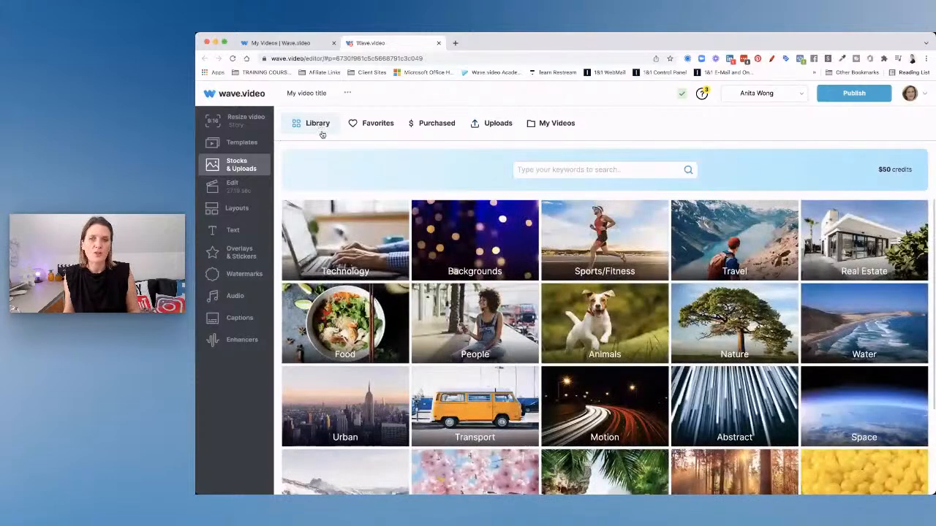
pyautogui.click(561, 169)
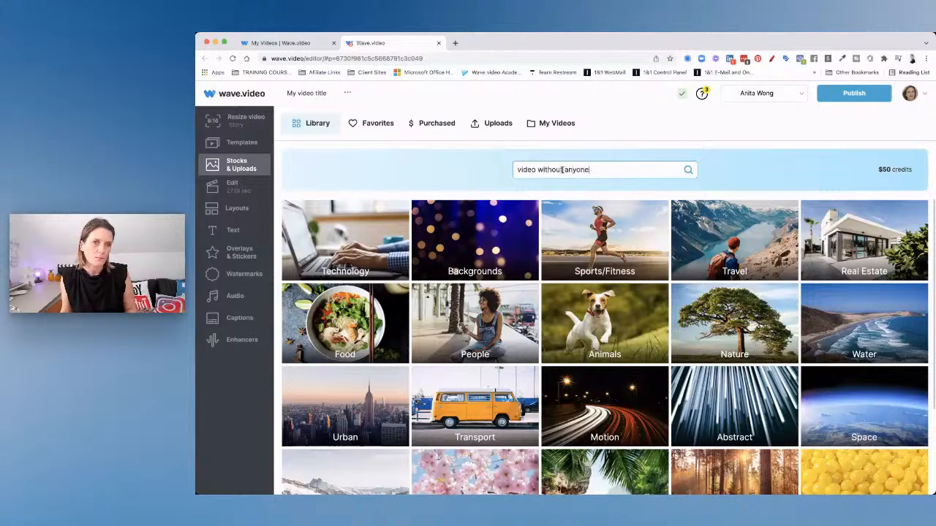
pyautogui.press('Return')
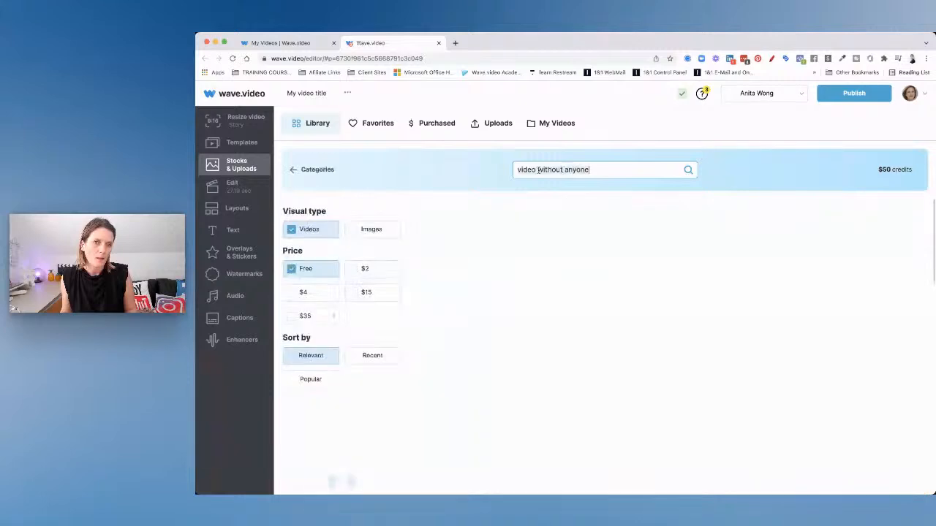
pyautogui.click(353, 229)
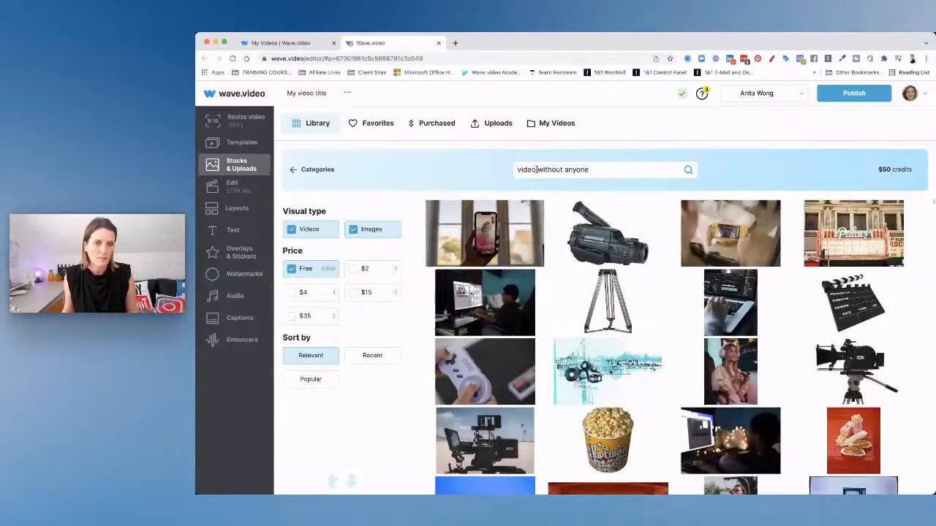
# Add the free photo of a person holding a video camera in front of the face as an overlay
pyautogui.scroll(-5, 579, 212)
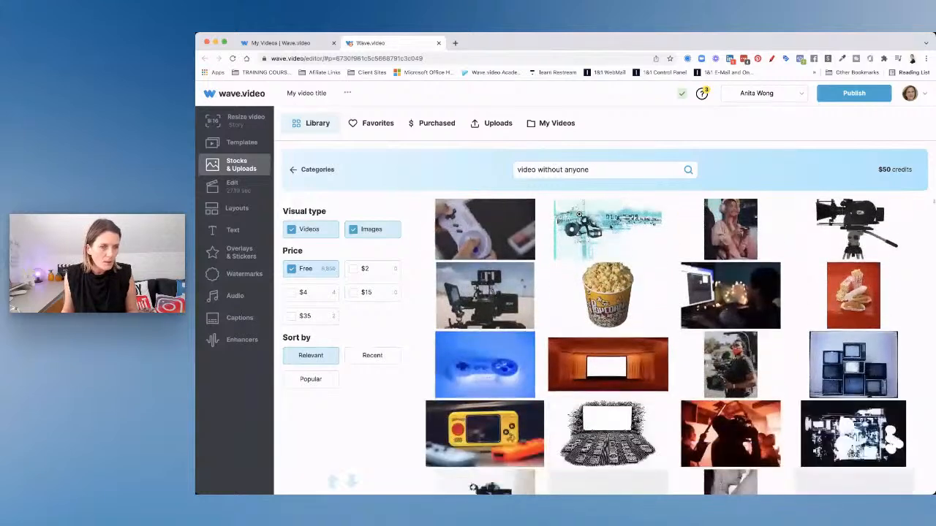
pyautogui.scroll(-5, 579, 213)
pyautogui.moveTo(524, 244)
pyautogui.moveTo(493, 287)
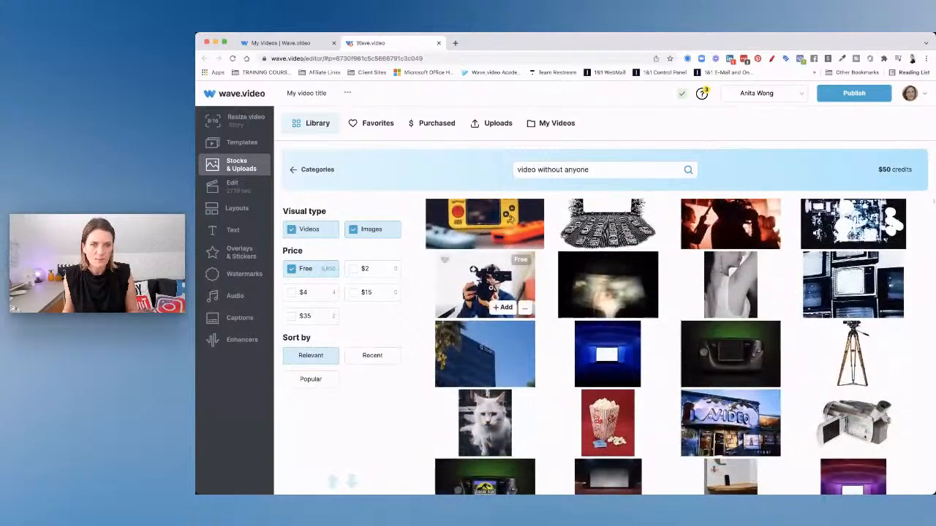
pyautogui.click(503, 308)
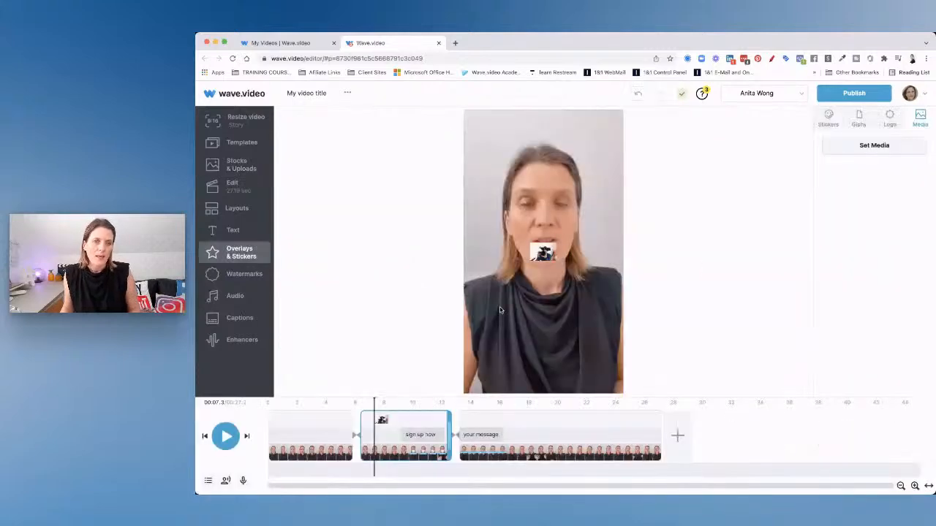
# Enlarge the camera photo overlay until it covers the whole frame and extend its start to the beginning of the second clip
pyautogui.click(530, 245)
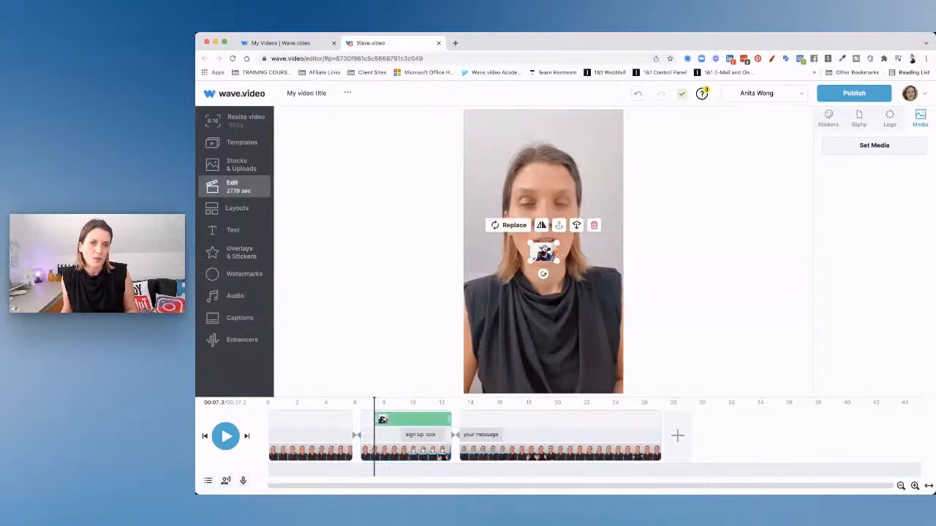
pyautogui.moveTo(531, 243); pyautogui.dragTo(461, 196)
pyautogui.moveTo(557, 260); pyautogui.dragTo(725, 440)
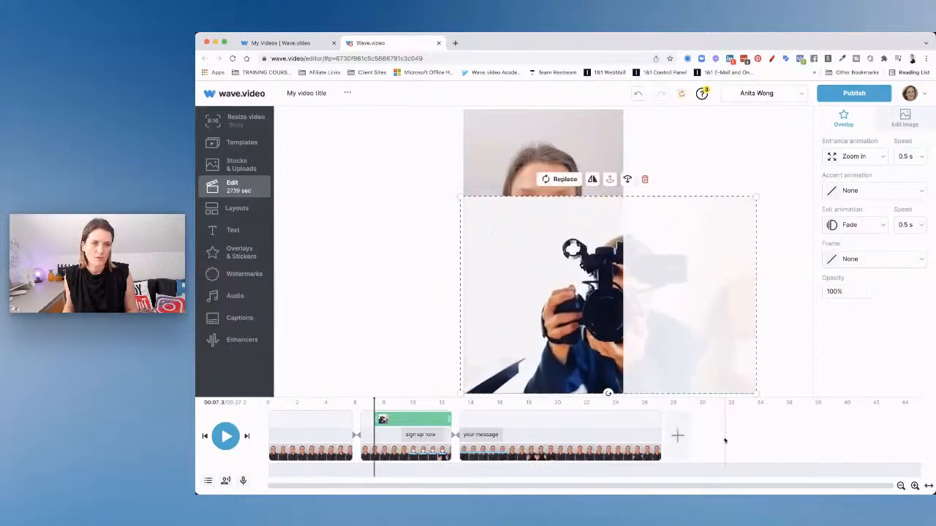
pyautogui.moveTo(459, 197); pyautogui.dragTo(341, 97)
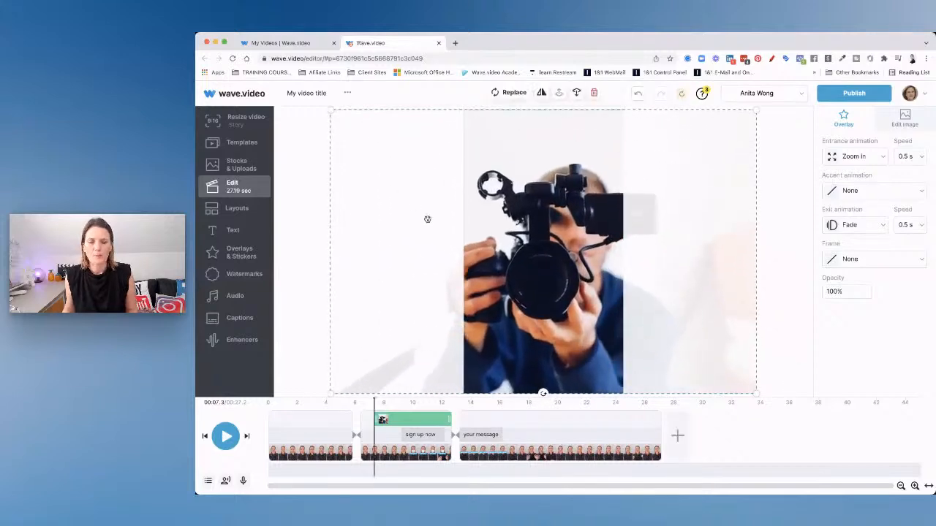
pyautogui.moveTo(376, 419); pyautogui.dragTo(362, 420)
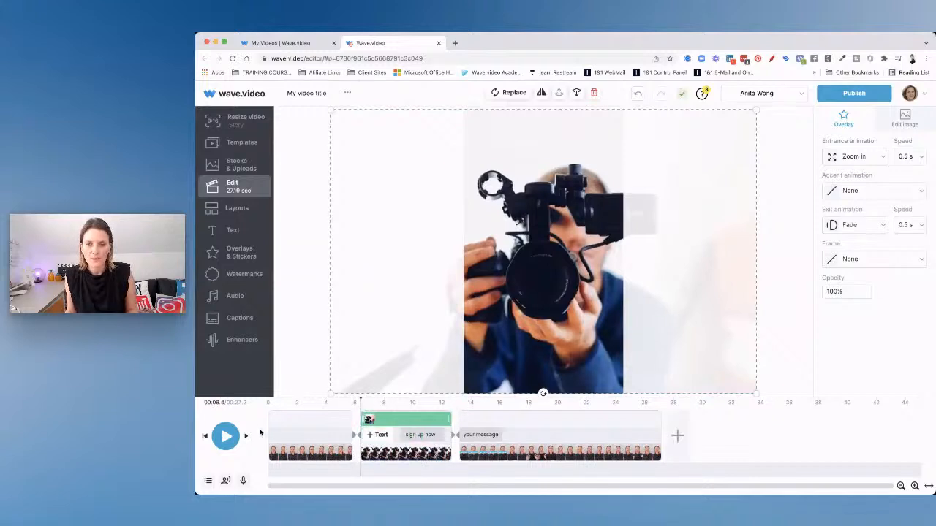
# Play the second clip up to its end and set the transition between the second and third clips to None
pyautogui.click(232, 435)
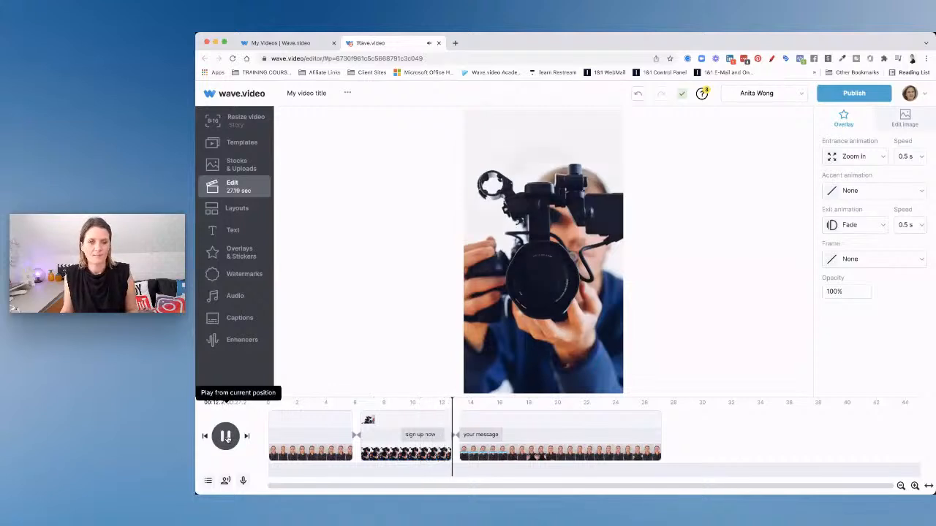
pyautogui.click(226, 438)
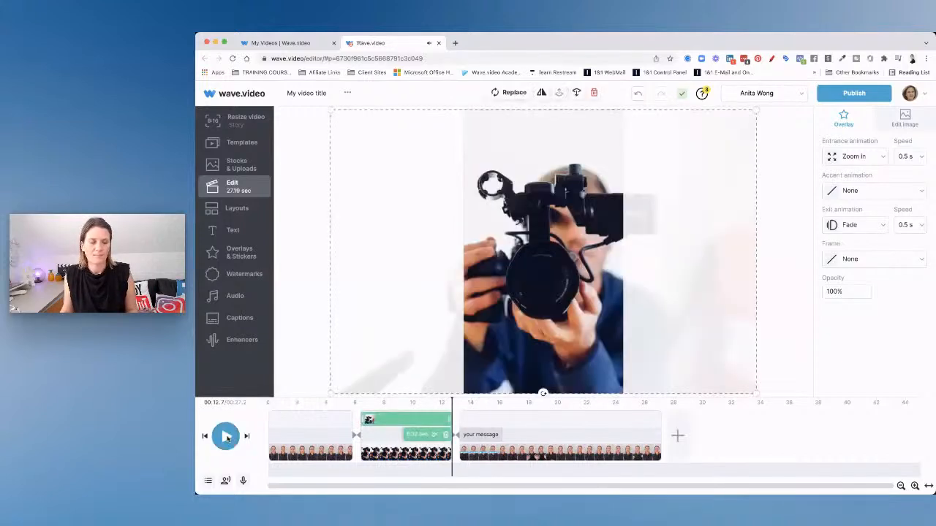
pyautogui.click(456, 436)
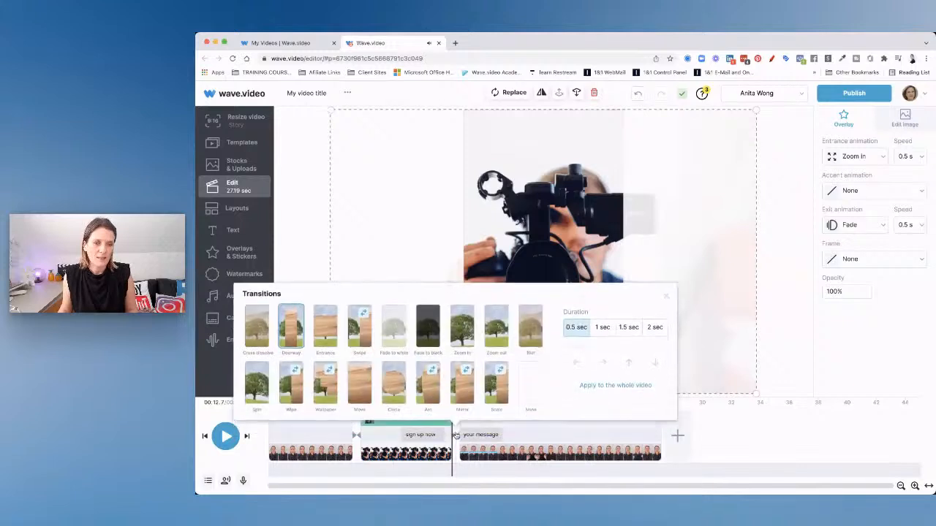
pyautogui.click(530, 381)
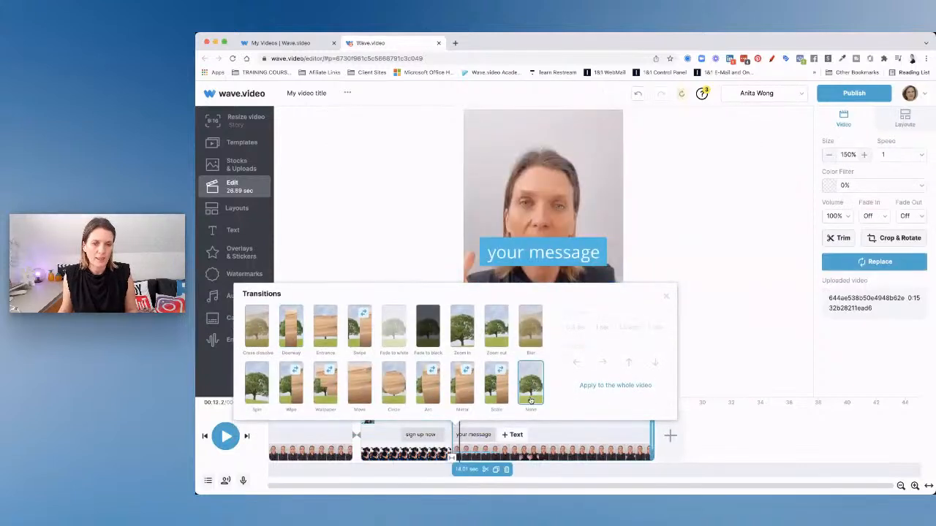
pyautogui.click(431, 432)
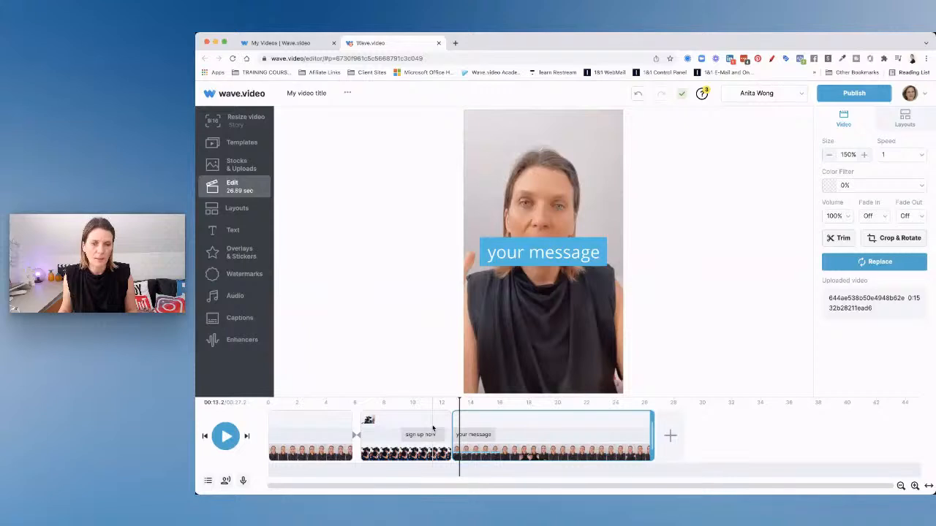
# Play back the cut from the second to the third clip and the opening seconds of the third clip
pyautogui.click(433, 429)
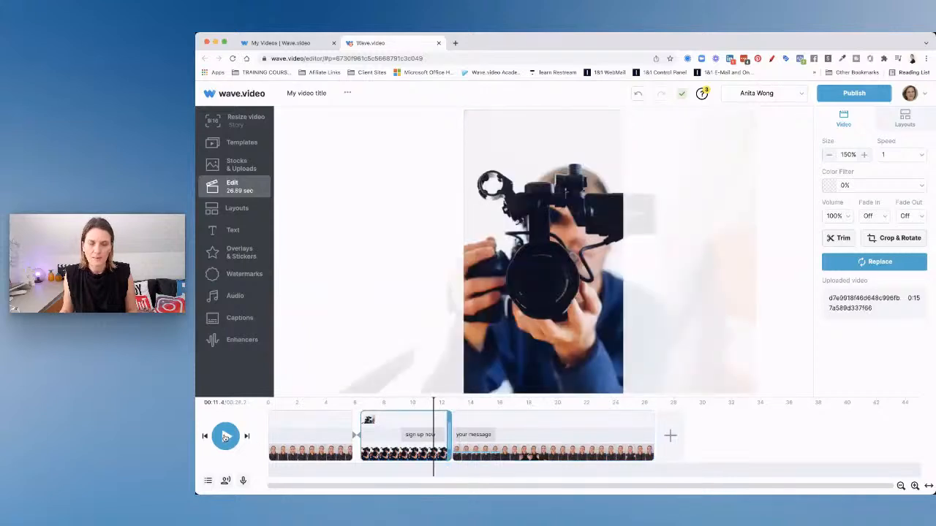
pyautogui.click(226, 437)
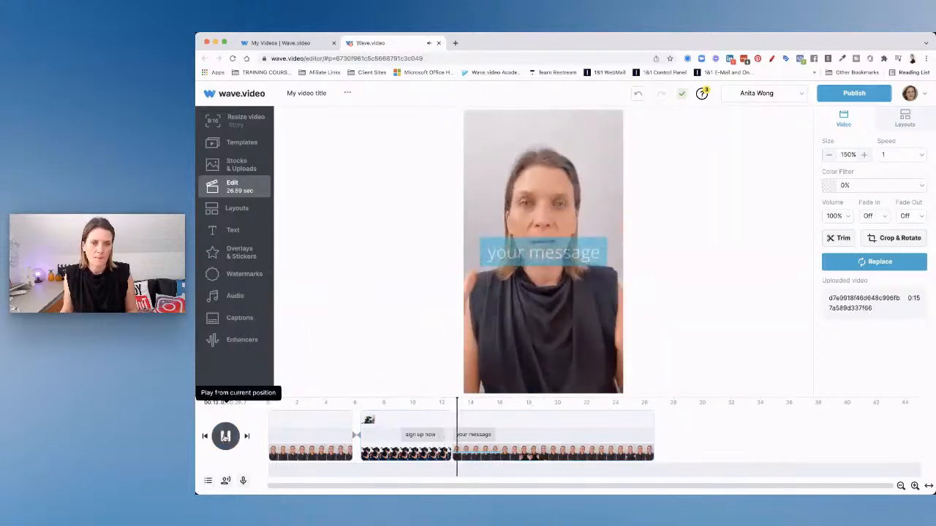
pyautogui.click(225, 437)
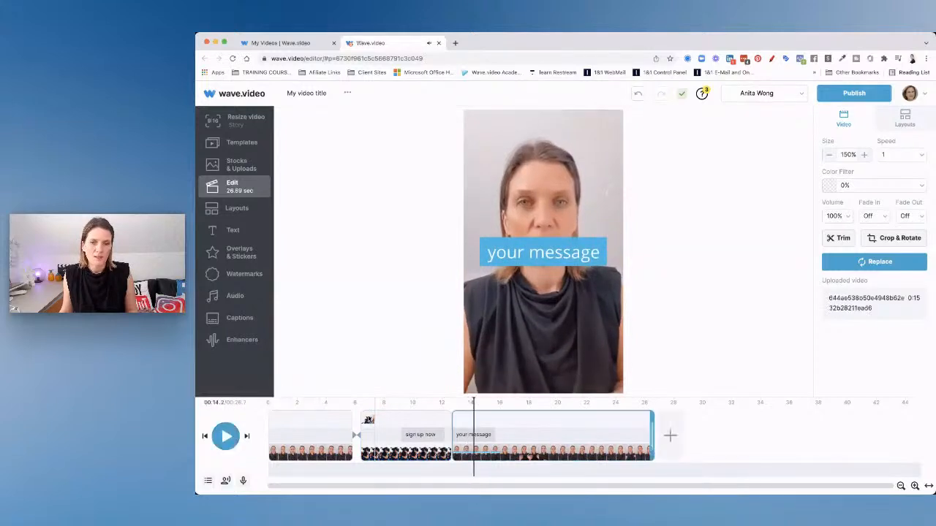
pyautogui.click(370, 419)
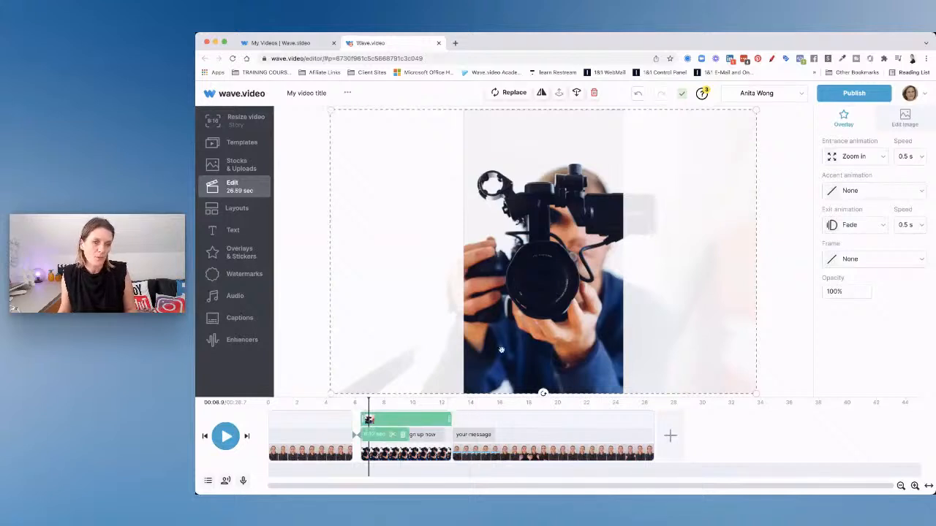
pyautogui.click(461, 422)
pyautogui.click(457, 422)
pyautogui.click(453, 422)
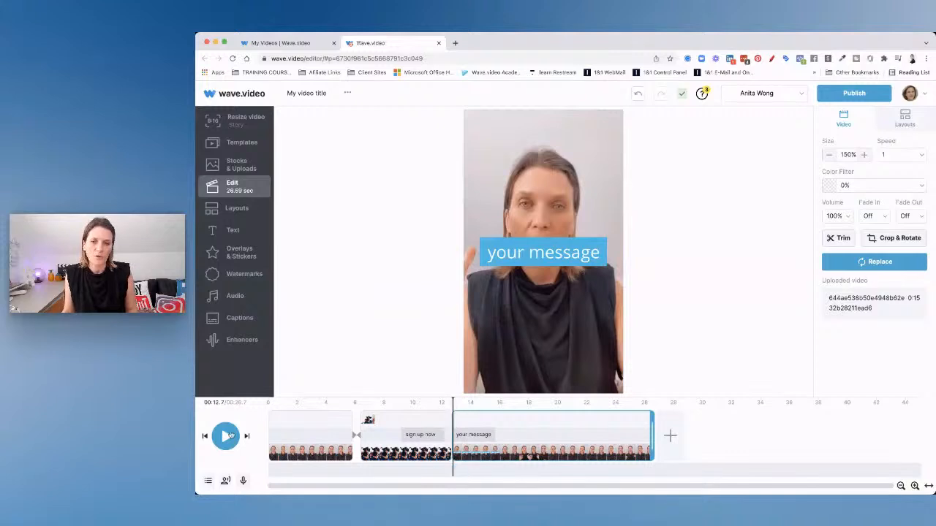
pyautogui.click(225, 436)
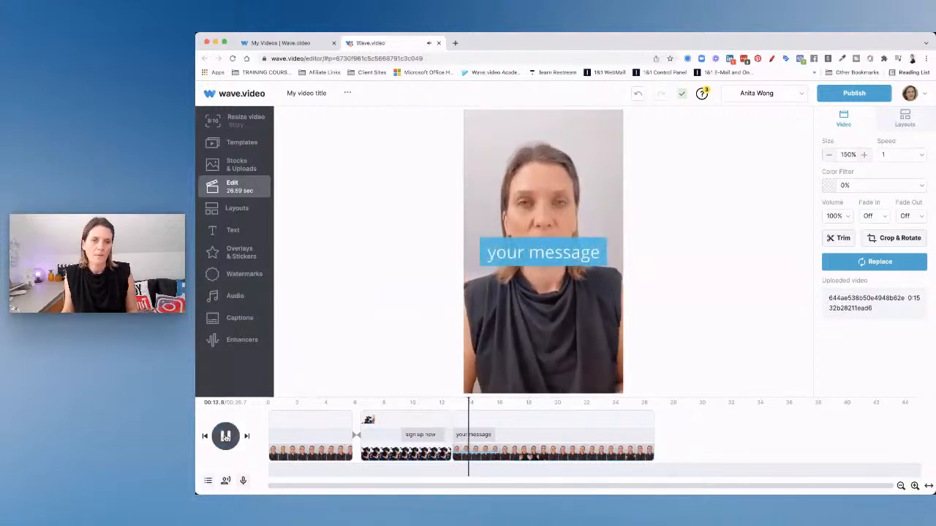
pyautogui.click(472, 432)
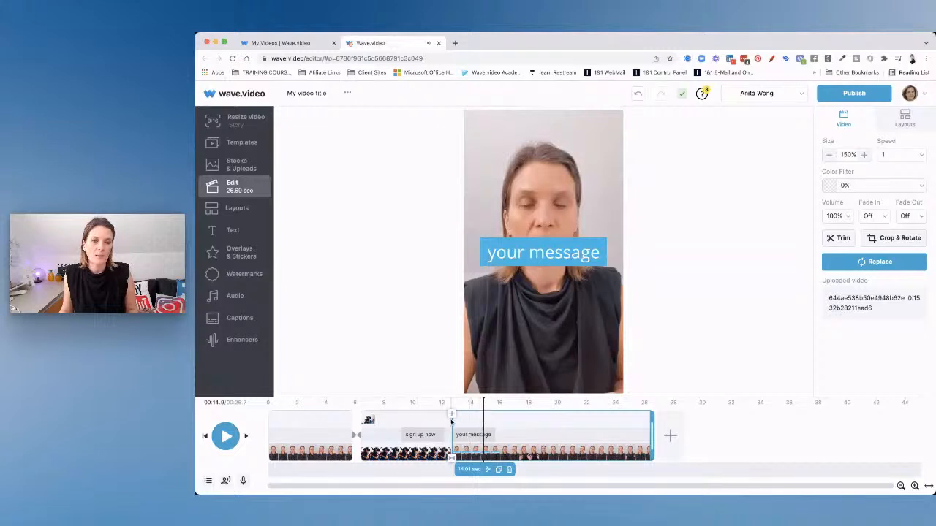
# Add the stock photo of a laughing person holding a tablet as a media overlay at the start of the third clip
pyautogui.click(453, 423)
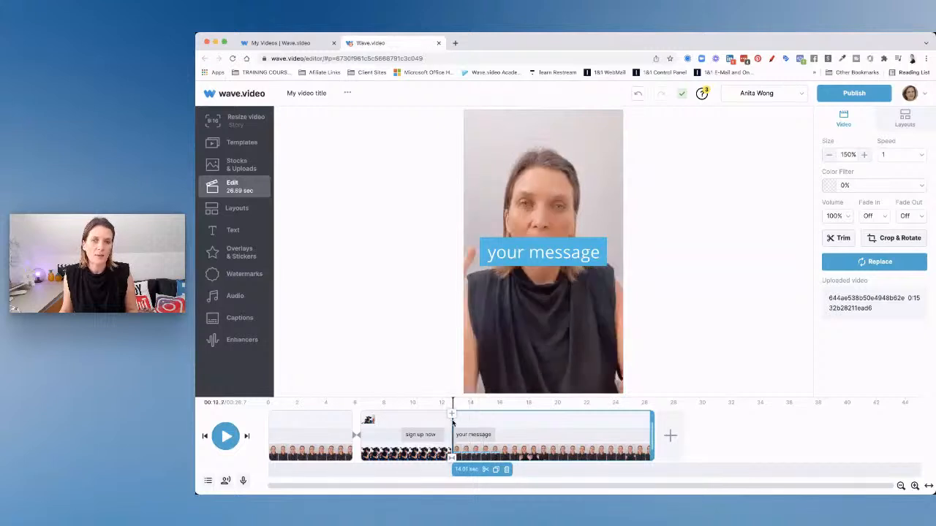
pyautogui.click(239, 253)
pyautogui.click(873, 145)
pyautogui.click(865, 170)
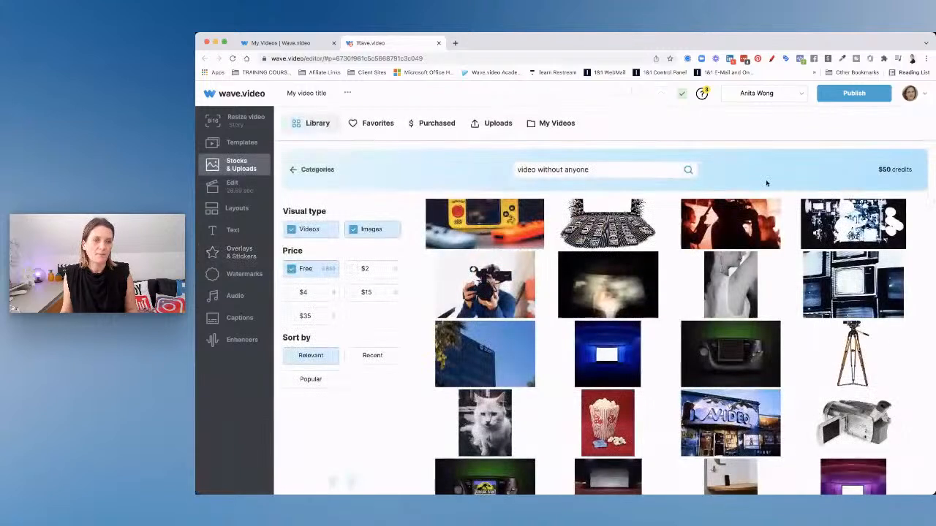
pyautogui.click(619, 168)
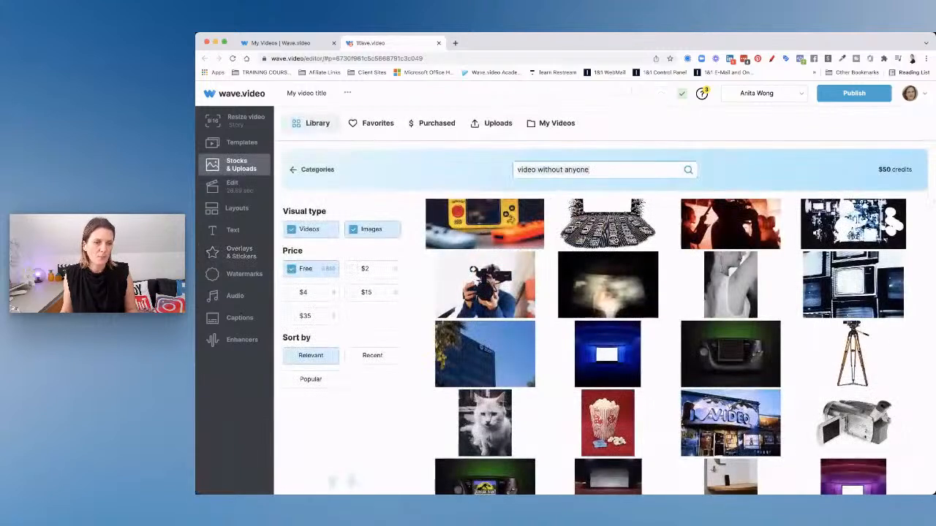
pyautogui.scroll(-5, 618, 290)
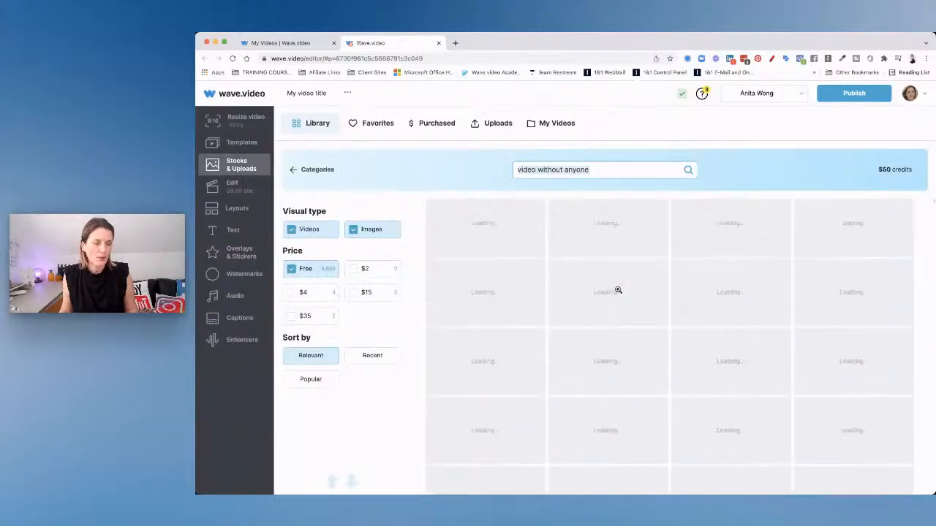
pyautogui.scroll(-3, 618, 291)
pyautogui.scroll(-1, 618, 289)
pyautogui.click(603, 294)
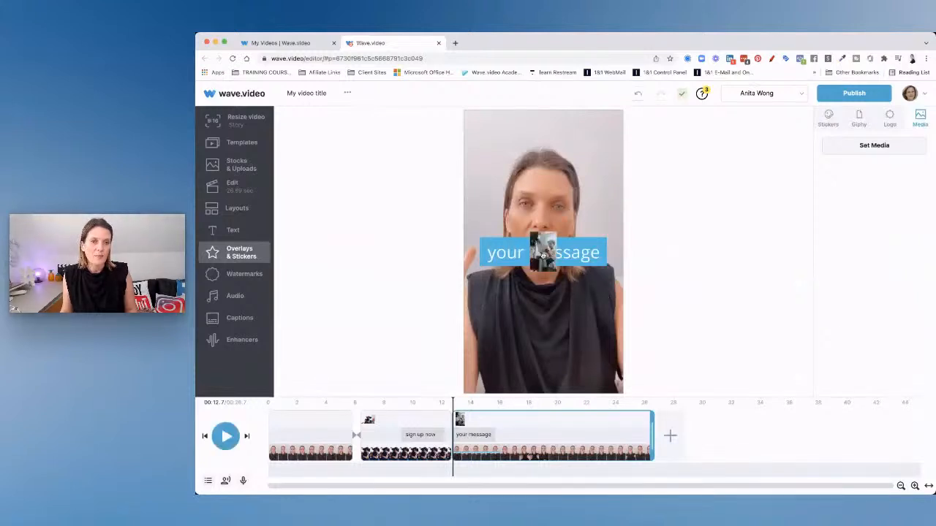
# Enlarge the tablet photo overlay to cover the whole frame and shorten it to end at about 15.2 seconds on the timeline
pyautogui.click(544, 256)
pyautogui.moveTo(530, 234); pyautogui.dragTo(472, 98)
pyautogui.moveTo(556, 271); pyautogui.dragTo(618, 400)
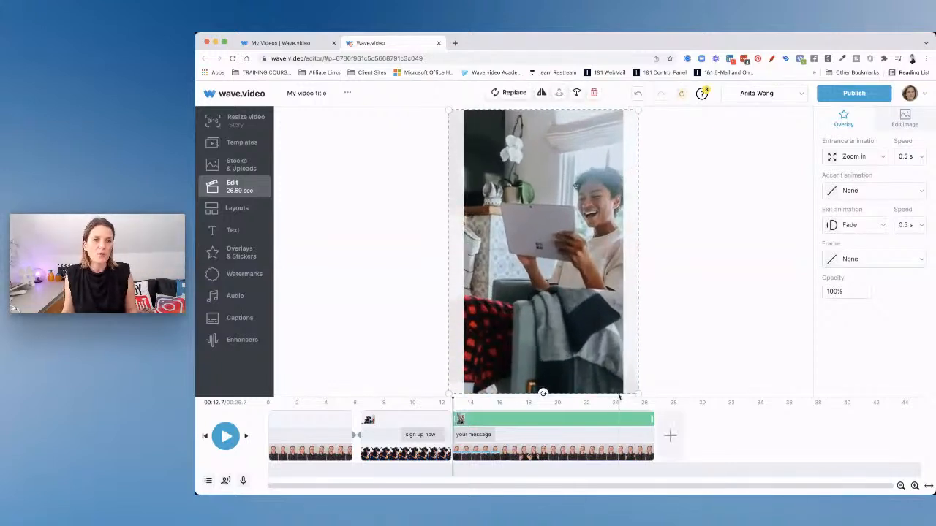
pyautogui.moveTo(520, 419)
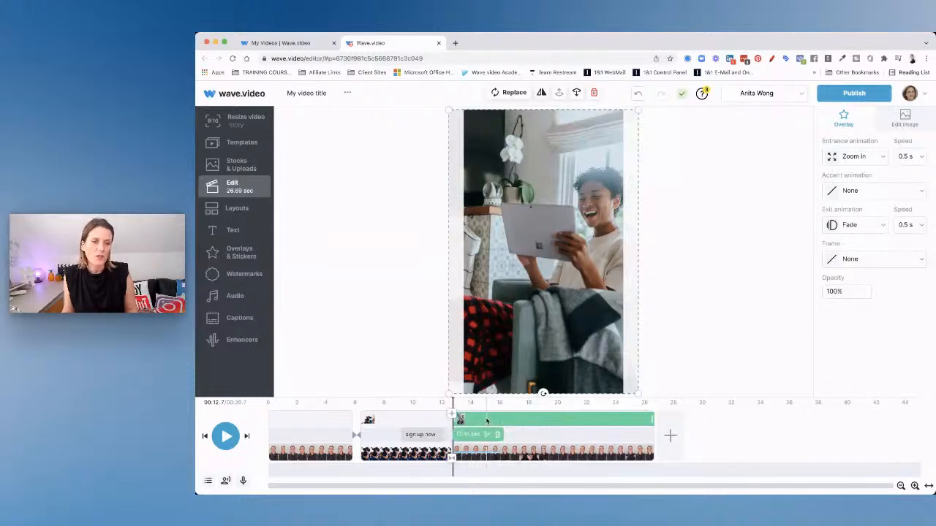
pyautogui.moveTo(652, 419); pyautogui.dragTo(486, 416)
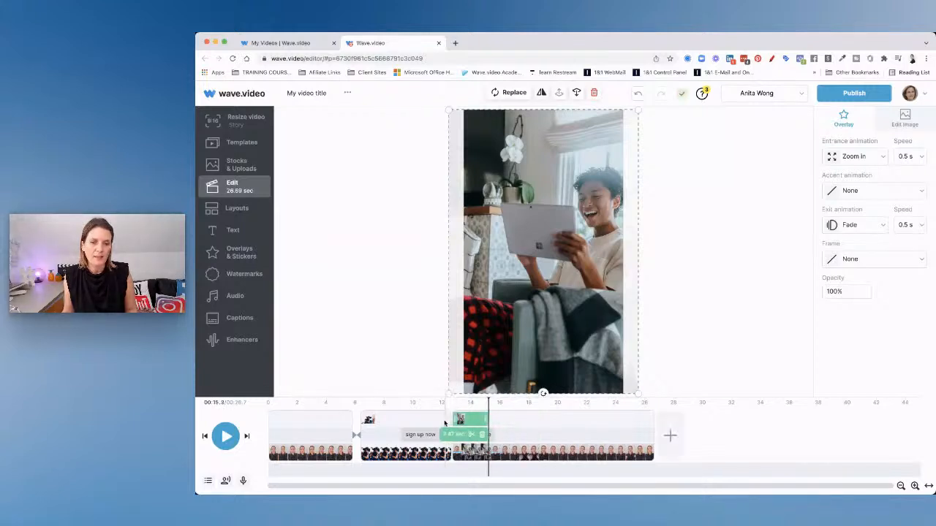
# Split the third clip at about 14.7 seconds and delete the leftover tablet photo overlay from the part after the split
pyautogui.click(435, 422)
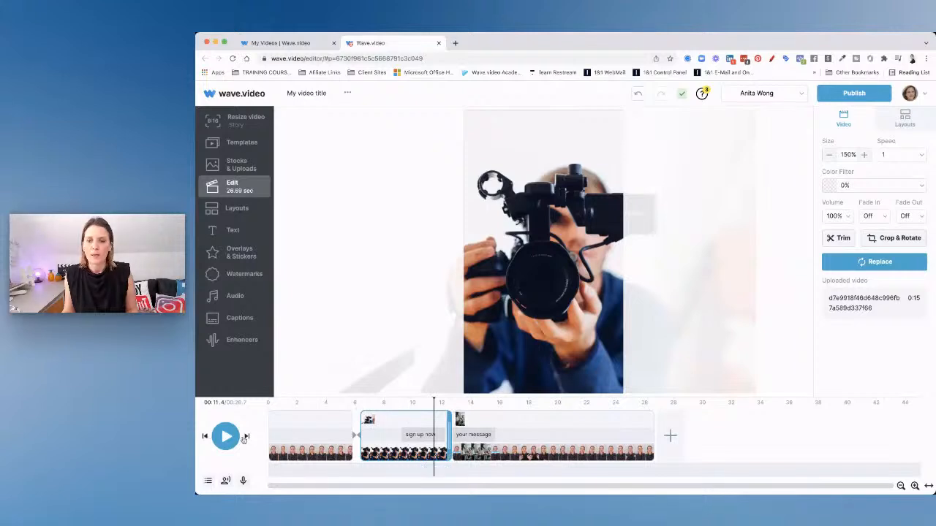
pyautogui.click(227, 437)
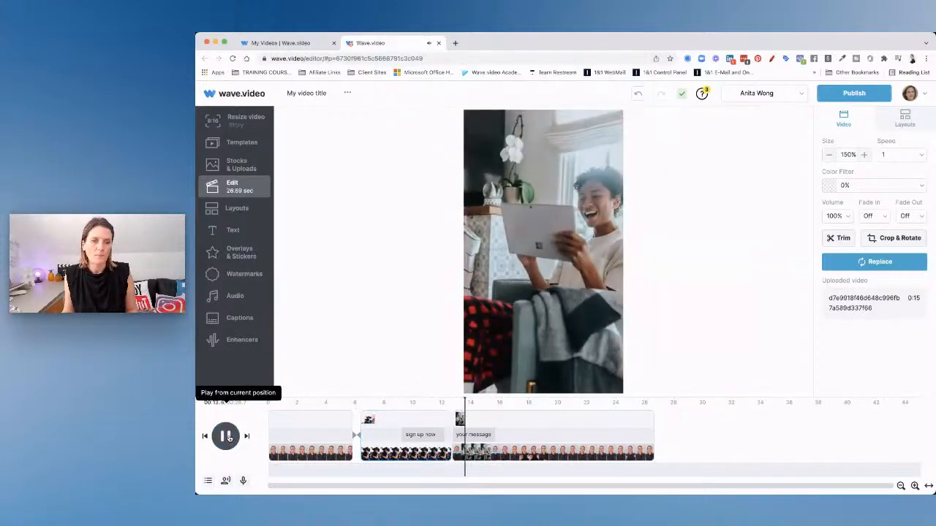
pyautogui.click(226, 437)
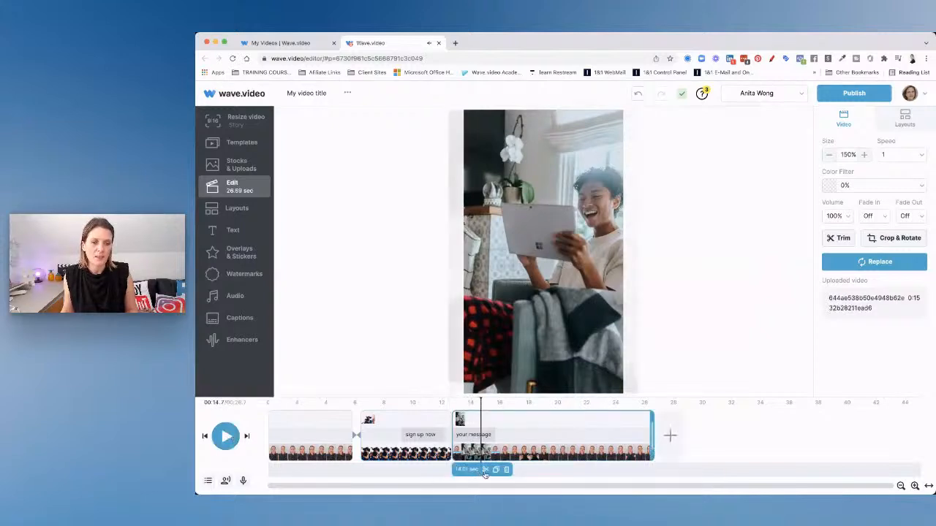
pyautogui.click(485, 470)
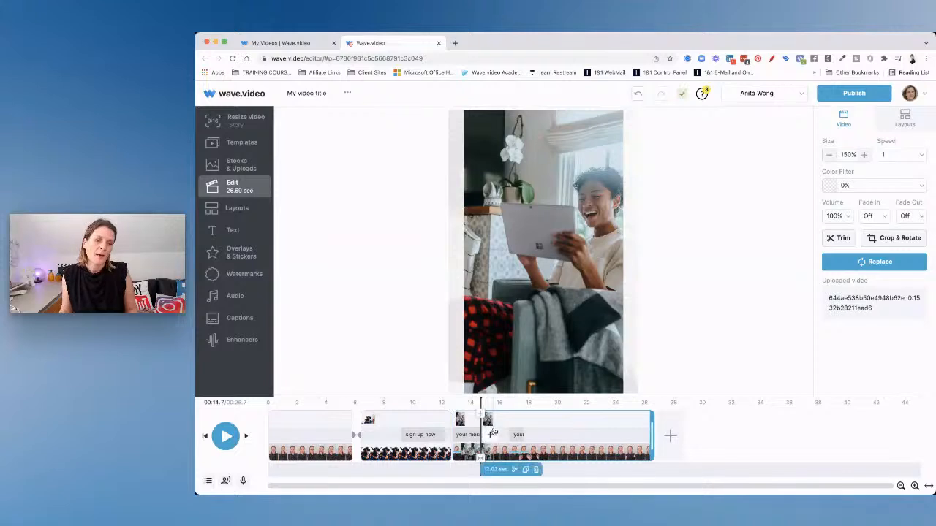
pyautogui.click(485, 435)
pyautogui.click(485, 435)
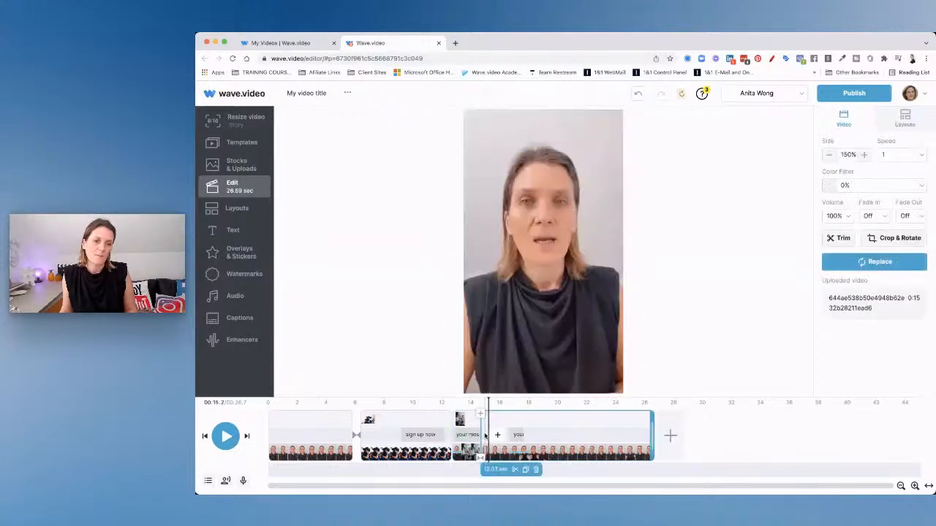
# Play the video from the end of the camera photo clip through the tablet photo into the last clip
pyautogui.click(443, 438)
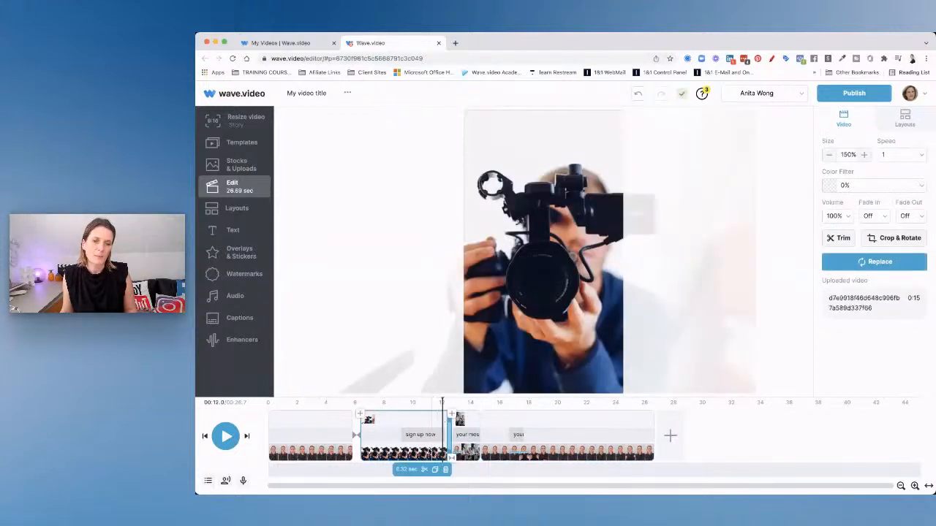
pyautogui.click(226, 436)
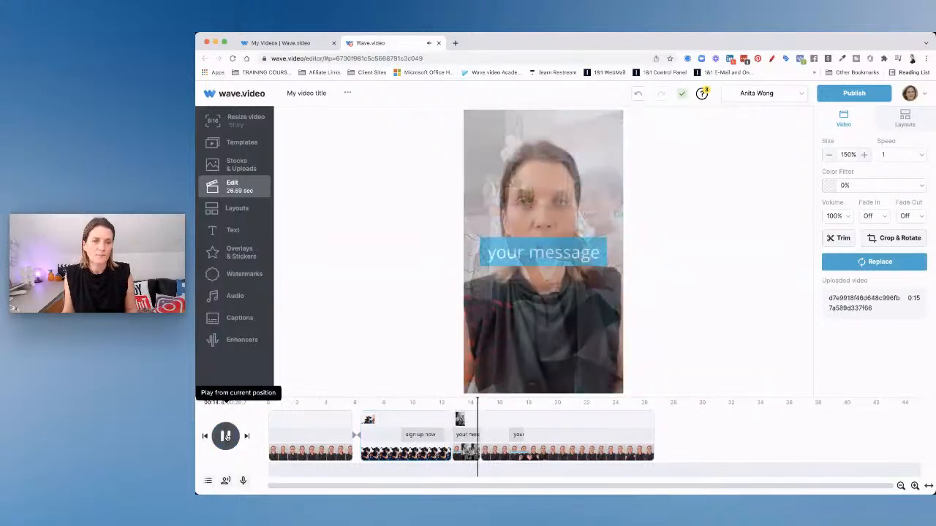
pyautogui.click(226, 436)
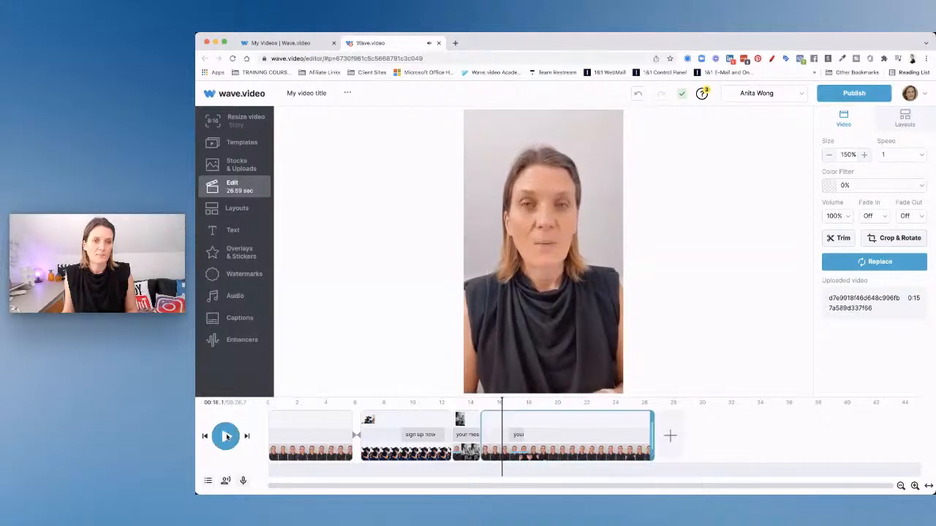
pyautogui.click(226, 436)
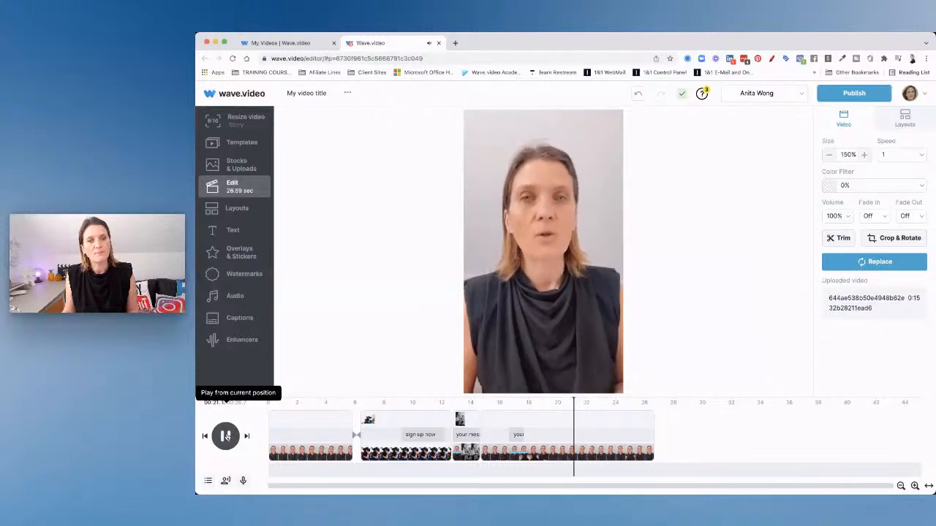
pyautogui.click(226, 437)
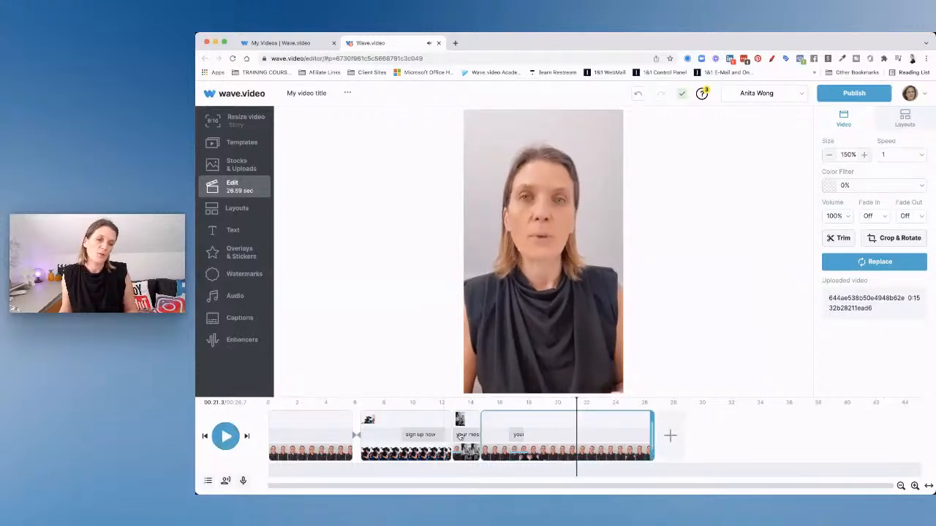
# Delete both "your message" texts from the last two clips and the "sign up now" text from the second clip
pyautogui.click(517, 435)
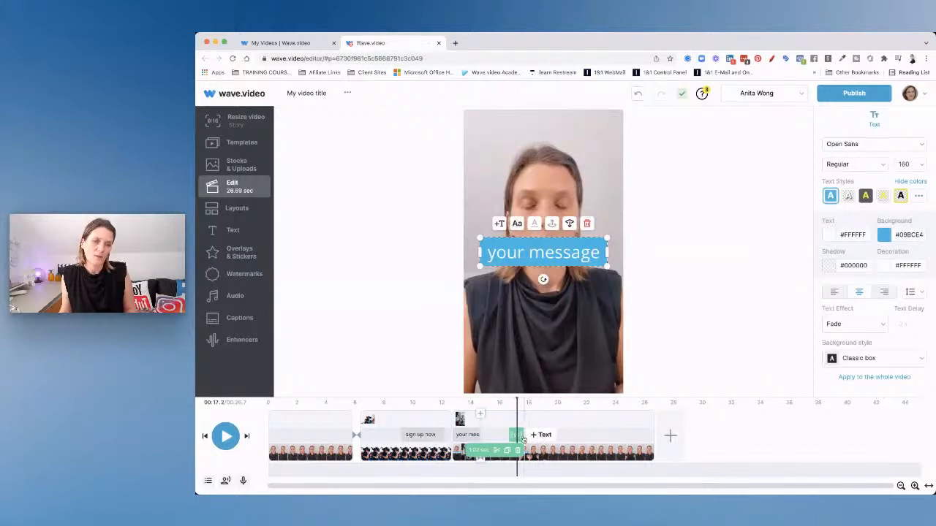
pyautogui.click(518, 452)
pyautogui.click(459, 436)
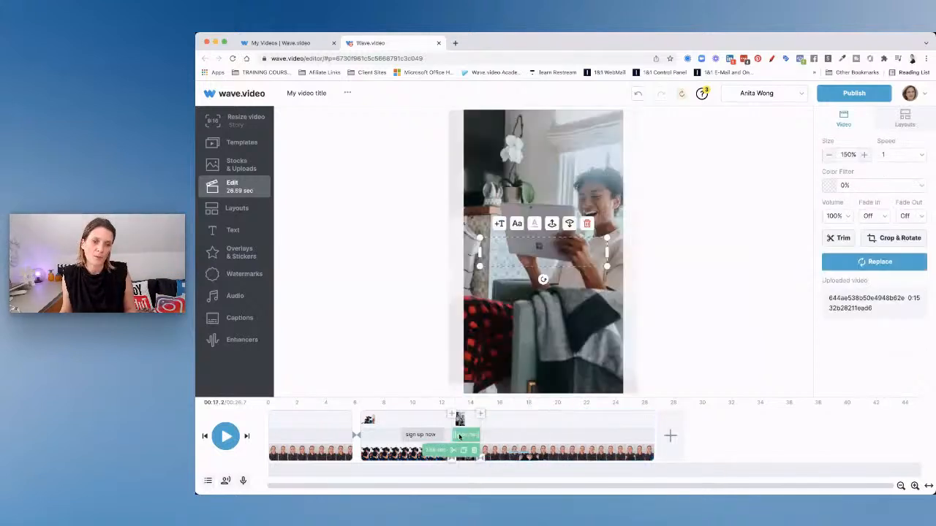
pyautogui.click(476, 451)
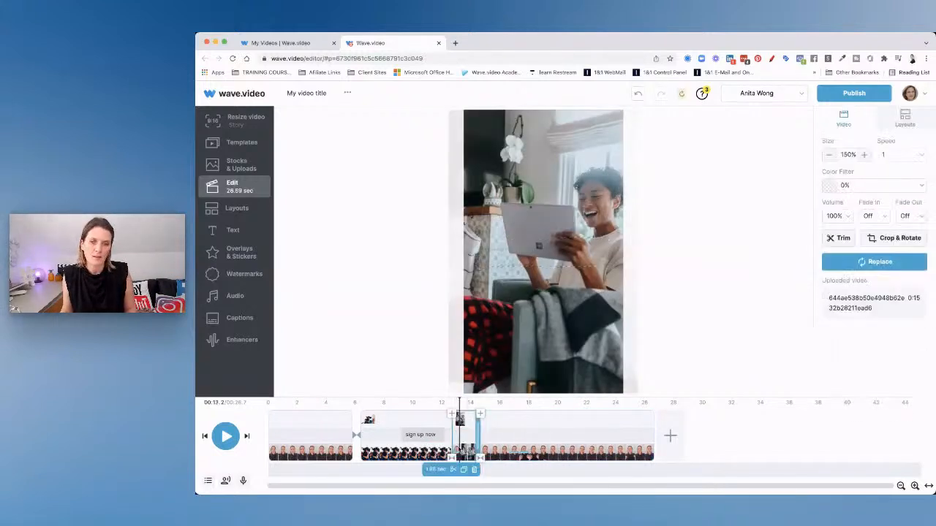
pyautogui.click(413, 437)
pyautogui.click(438, 451)
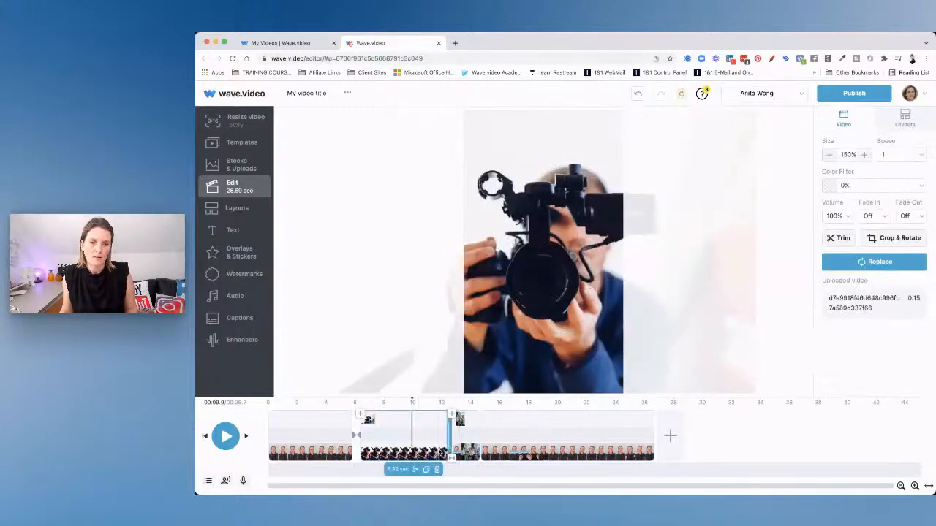
pyautogui.click(481, 423)
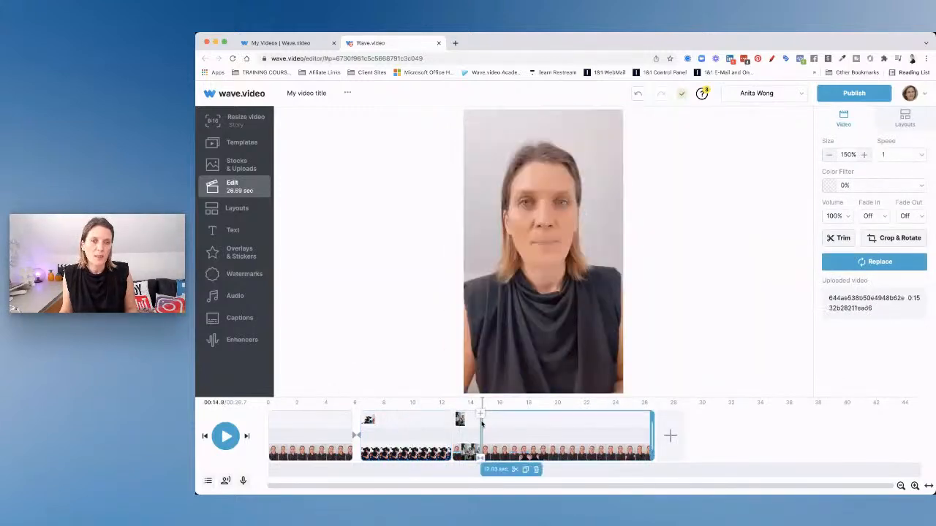
# Search the stock library for "power point presentation" to find an overlay for the last clip
pyautogui.click(226, 253)
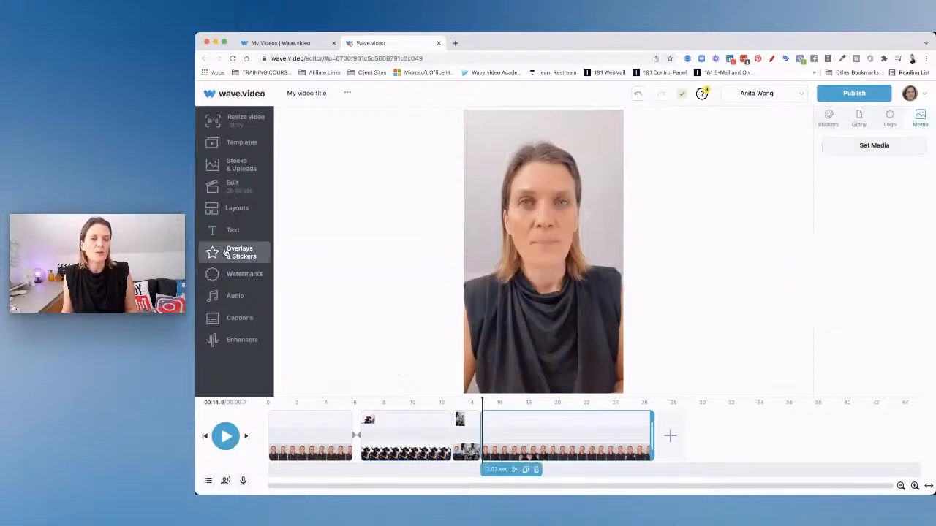
pyautogui.click(856, 147)
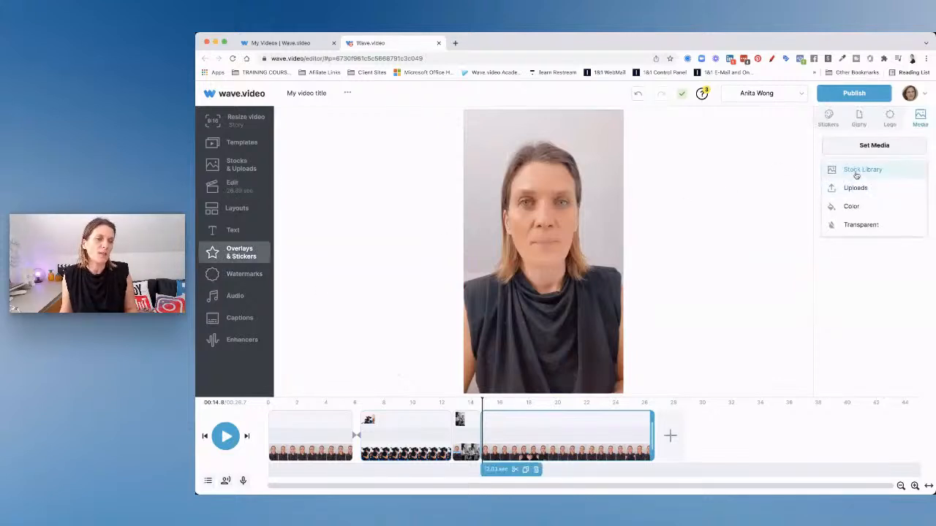
pyautogui.click(854, 171)
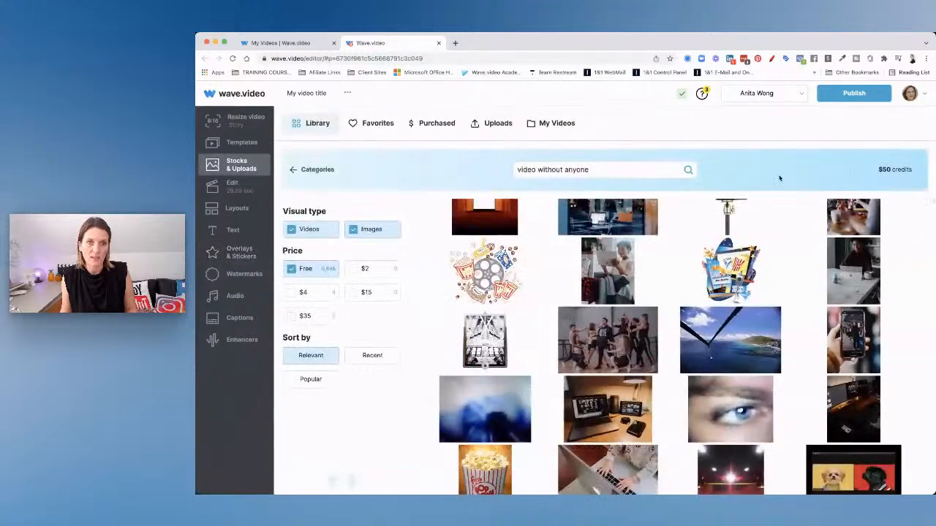
pyautogui.click(596, 170)
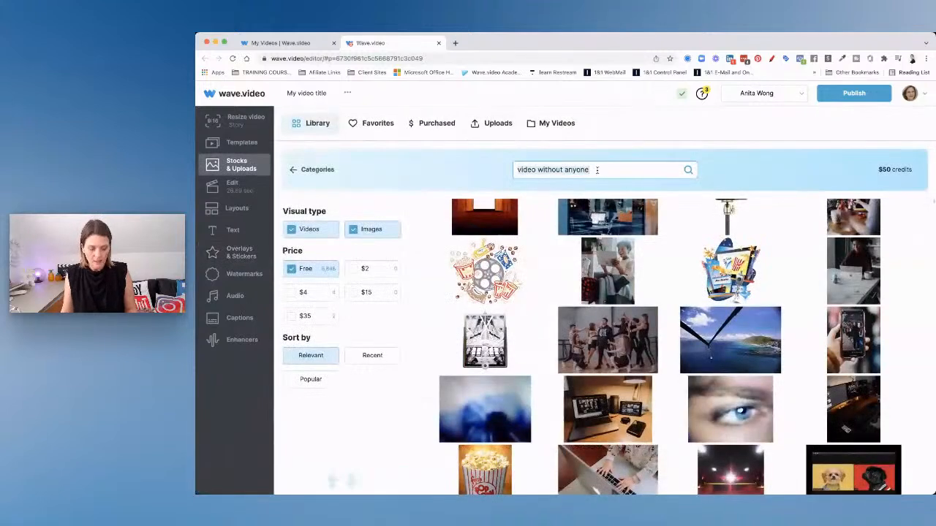
pyautogui.press('super+a')
pyautogui.write('po')
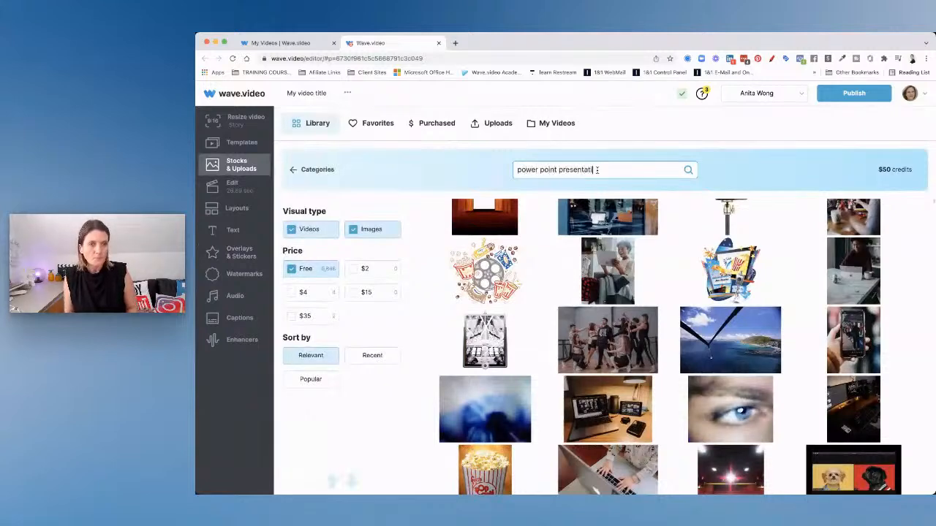
pyautogui.write('wer point presentation')
pyautogui.press('Return')
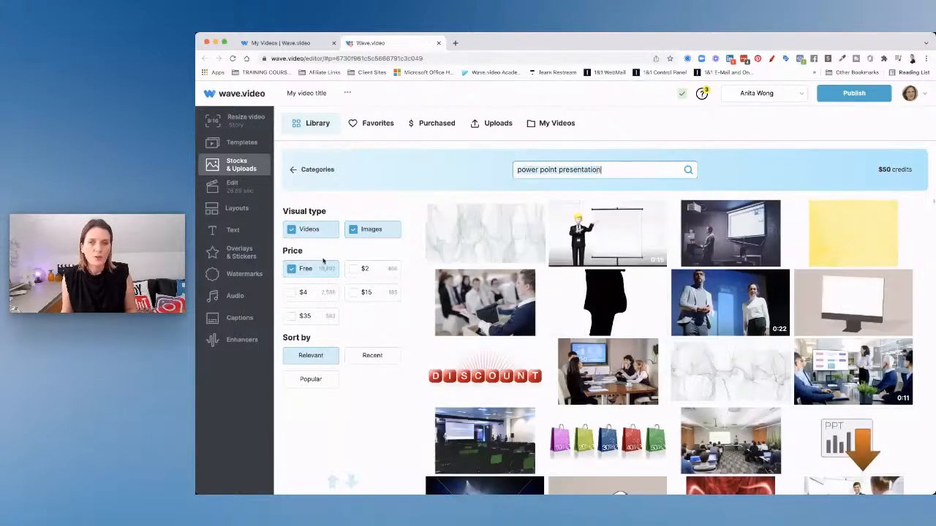
# Add the free stock video of a woman presenting beside a screen in a meeting room as an overlay on the last clip
pyautogui.moveTo(713, 295)
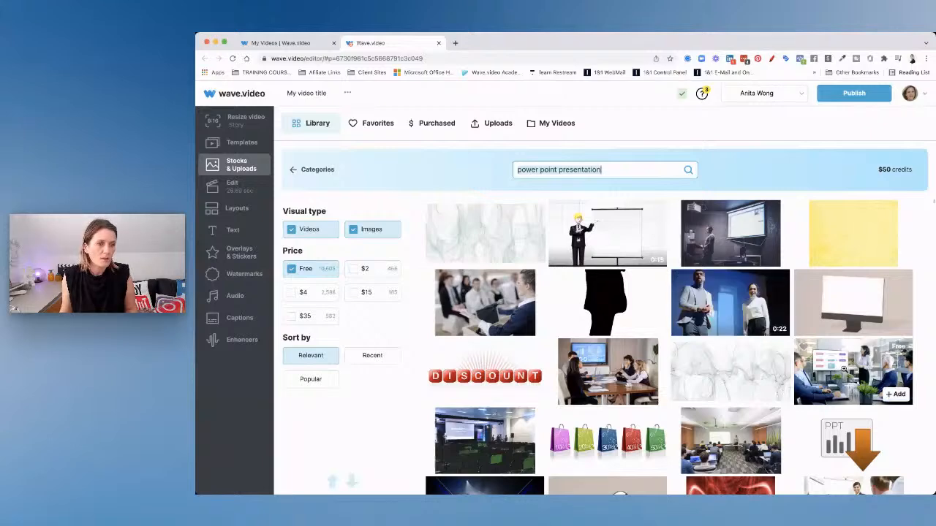
pyautogui.moveTo(904, 397)
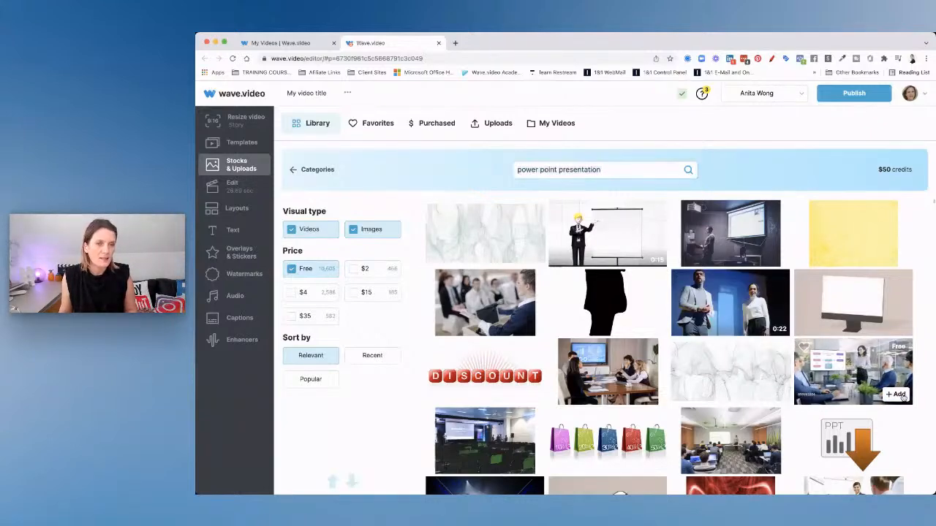
pyautogui.click(903, 397)
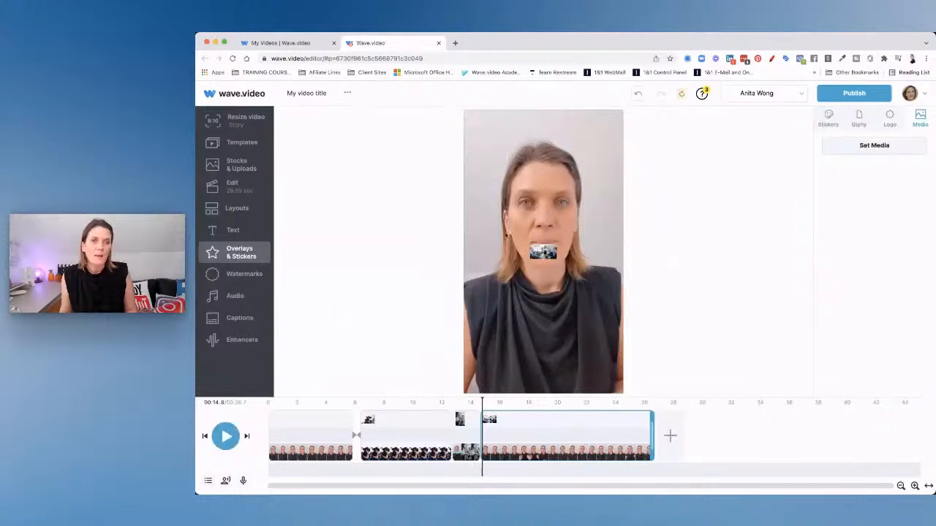
# Apply the Basic layout that keeps the video in the upper half of the frame to the last clip
pyautogui.click(226, 147)
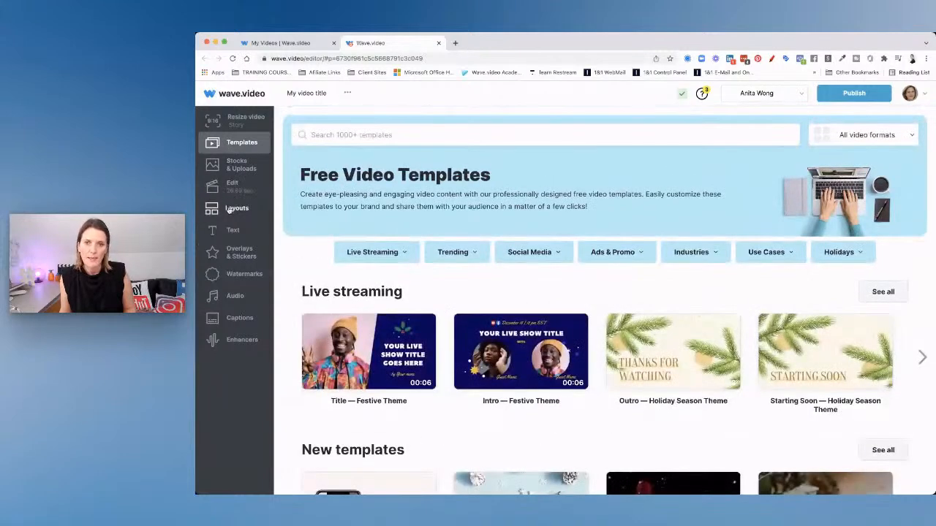
pyautogui.click(229, 210)
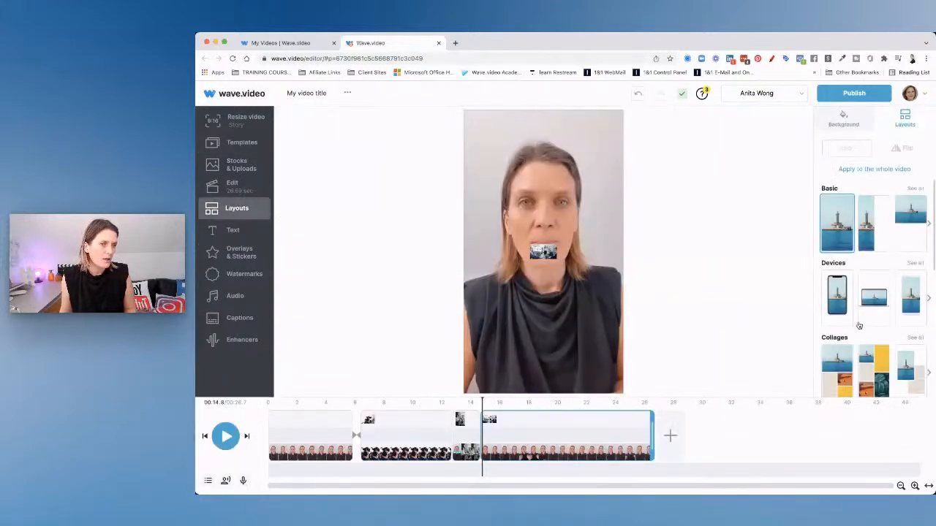
pyautogui.scroll(-5, 859, 325)
pyautogui.scroll(-3, 859, 325)
pyautogui.scroll(8, 859, 325)
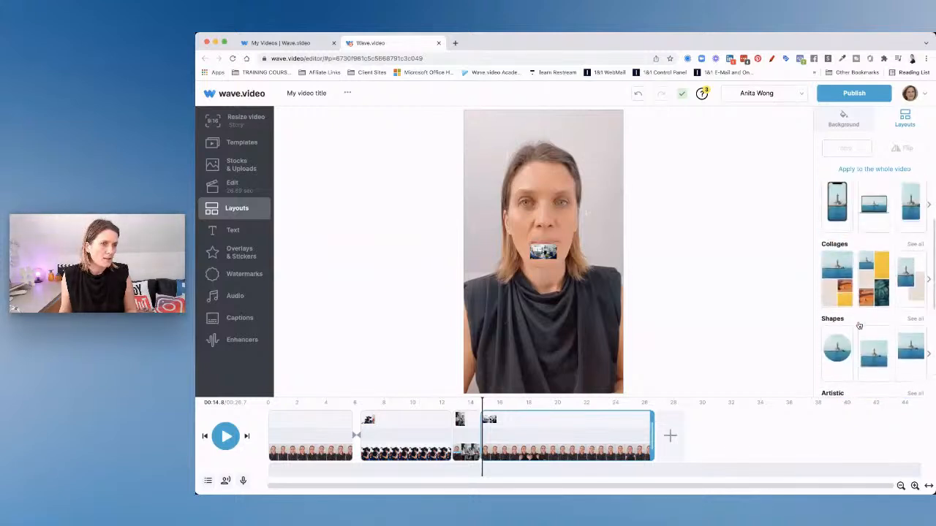
pyautogui.scroll(-1, 859, 326)
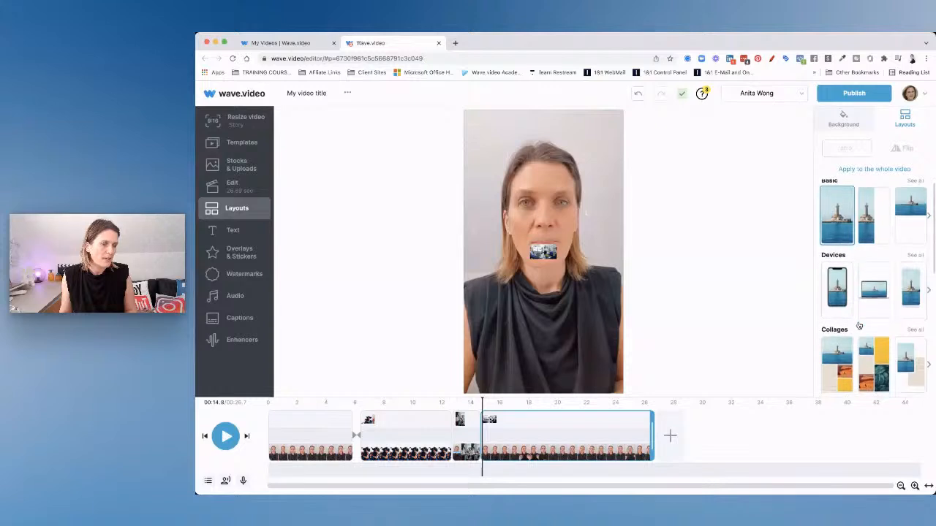
pyautogui.click(914, 226)
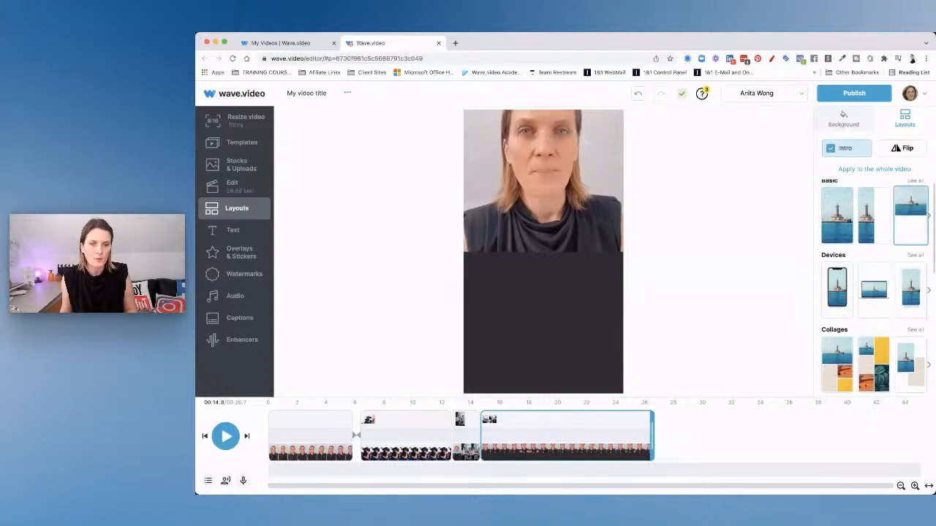
# Enlarge the meeting video overlay and position it so it fills the whole lower half of the frame
pyautogui.click(489, 420)
pyautogui.moveTo(543, 252); pyautogui.dragTo(473, 272)
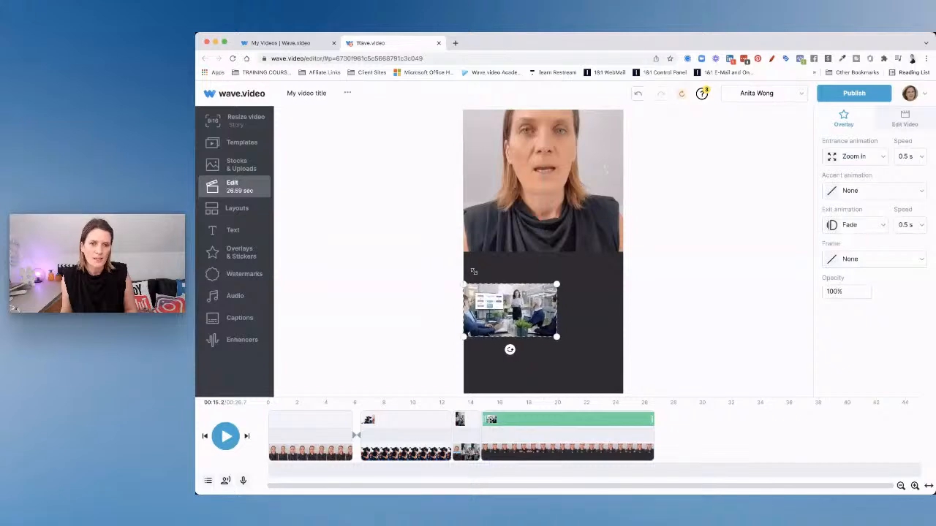
pyautogui.moveTo(557, 284); pyautogui.dragTo(630, 266)
pyautogui.moveTo(624, 339); pyautogui.dragTo(654, 378)
pyautogui.moveTo(571, 320); pyautogui.dragTo(553, 329)
pyautogui.moveTo(647, 366); pyautogui.dragTo(687, 414)
pyautogui.moveTo(569, 358); pyautogui.dragTo(560, 357)
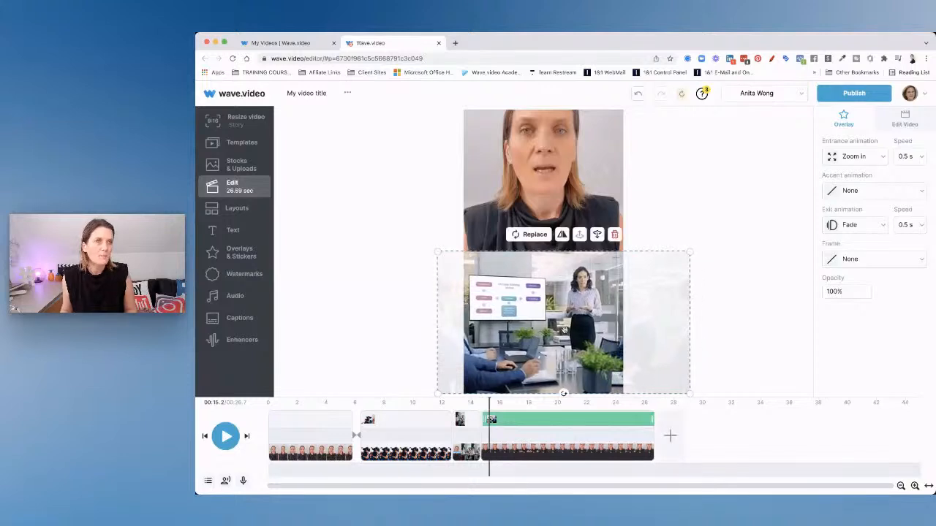
# Turn off the Intro option of the last clip's layout and return to the start of that clip
pyautogui.click(511, 212)
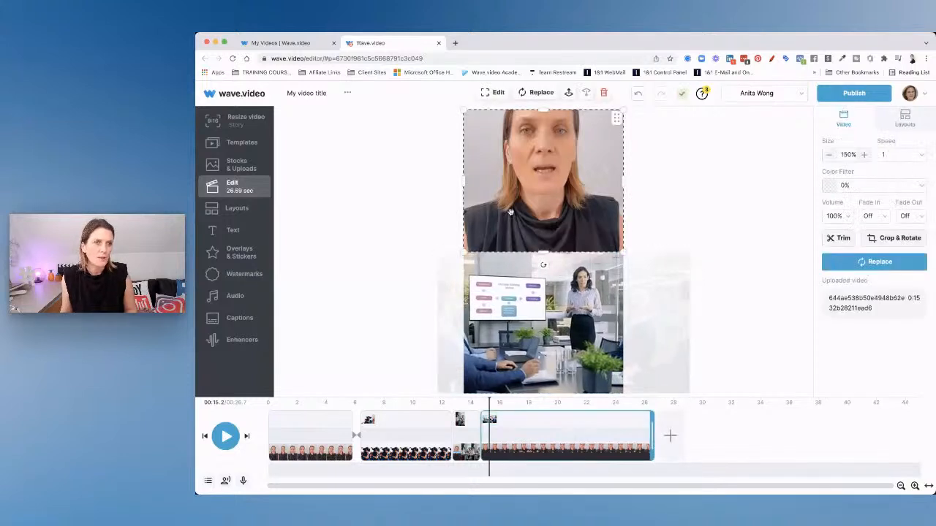
pyautogui.click(236, 209)
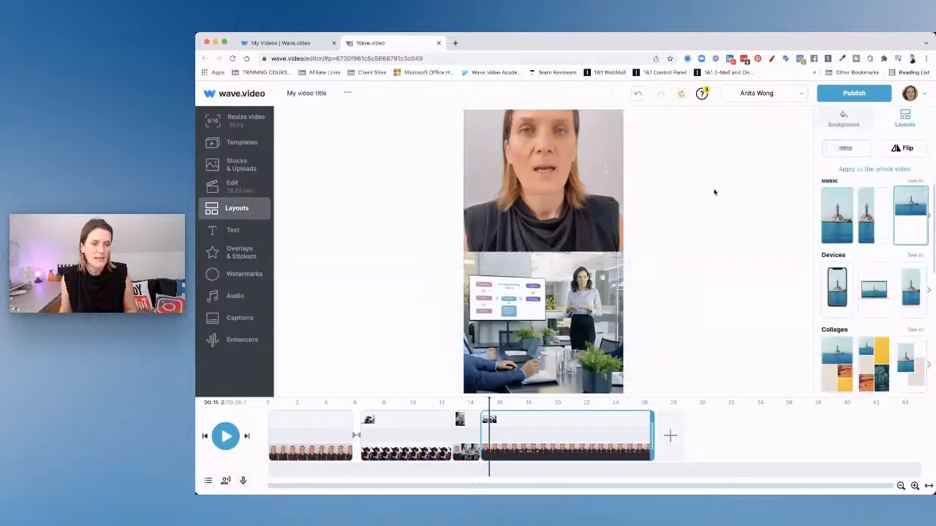
pyautogui.click(482, 407)
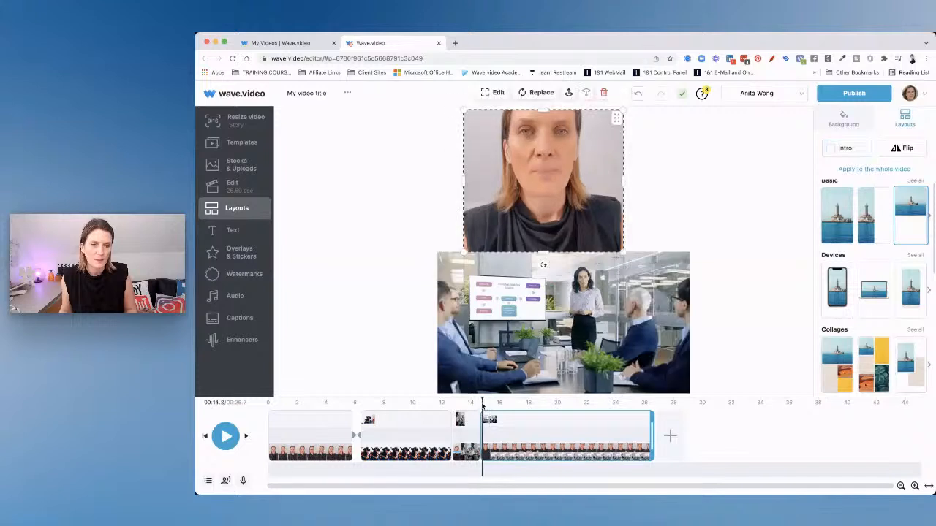
# Shift the last clip's footage down inside the upper half so the speaker's whole head is in frame
pyautogui.click(535, 136)
pyautogui.click(535, 136)
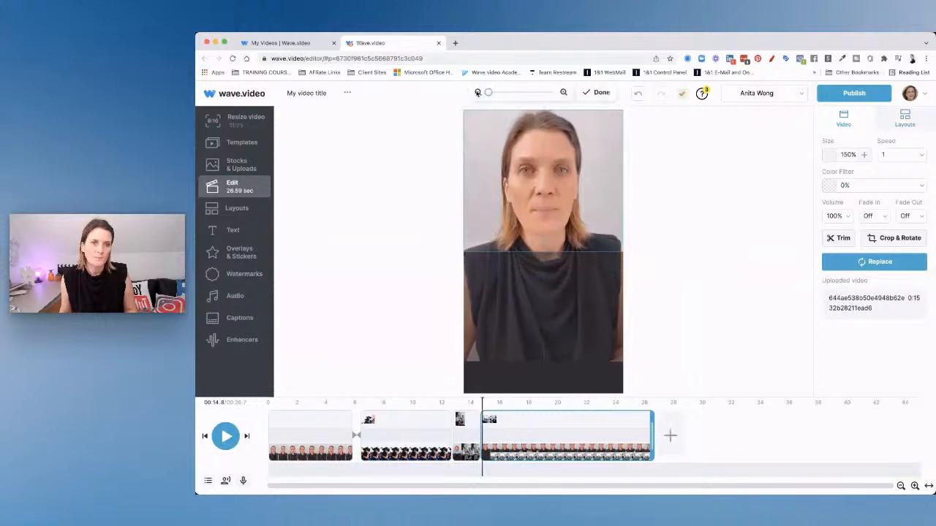
pyautogui.moveTo(519, 147); pyautogui.dragTo(520, 185)
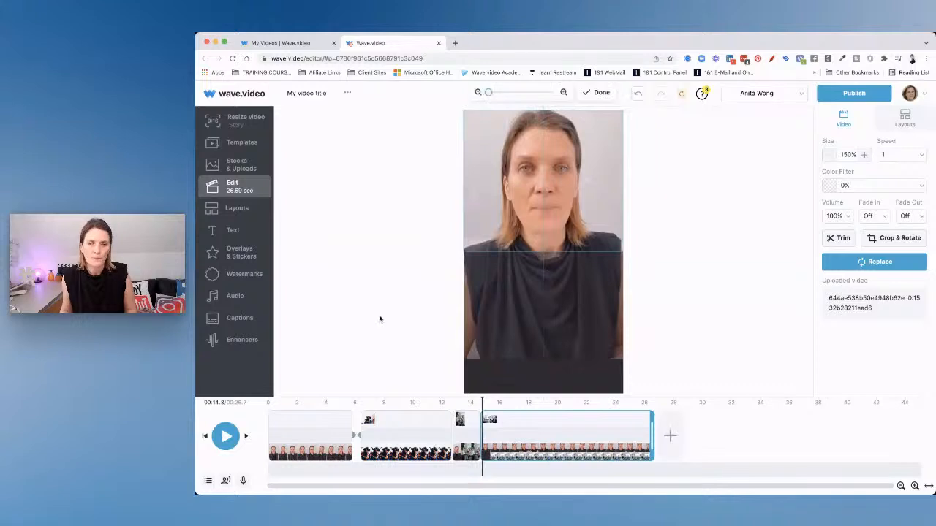
# Play the last clip to check the split layout with the meeting video below the speaker
pyautogui.click(225, 436)
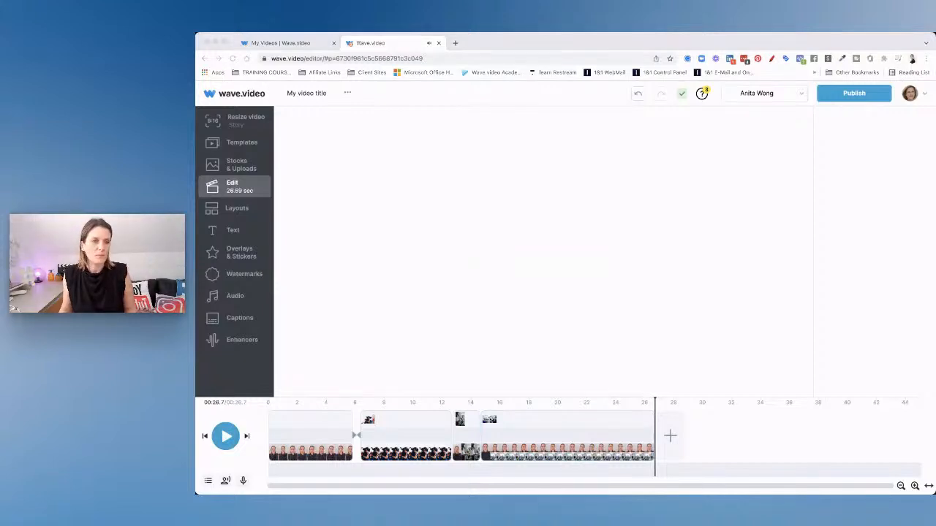
pyautogui.click(769, 337)
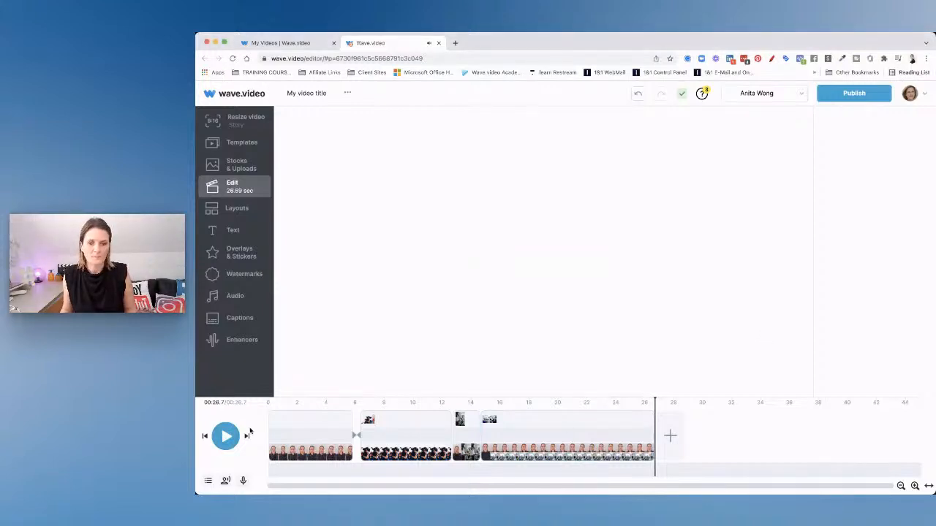
pyautogui.click(519, 415)
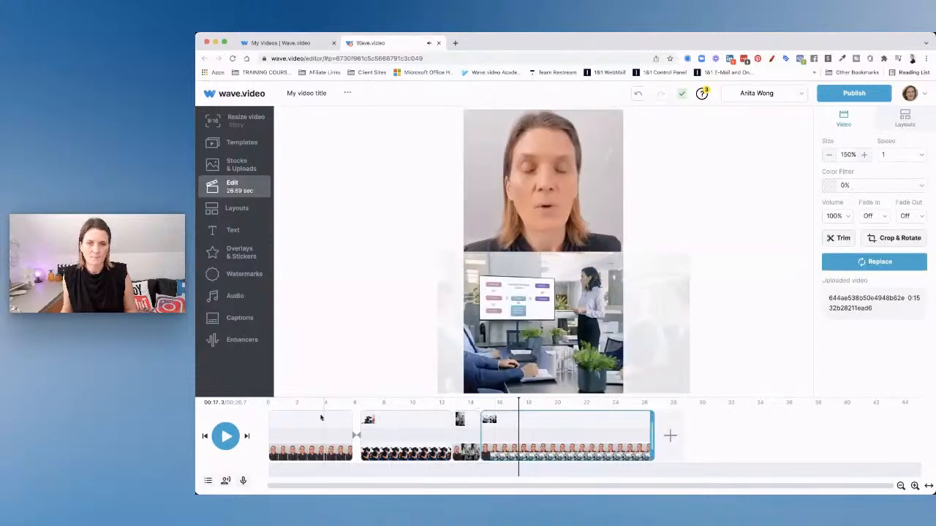
pyautogui.click(225, 436)
pyautogui.click(225, 437)
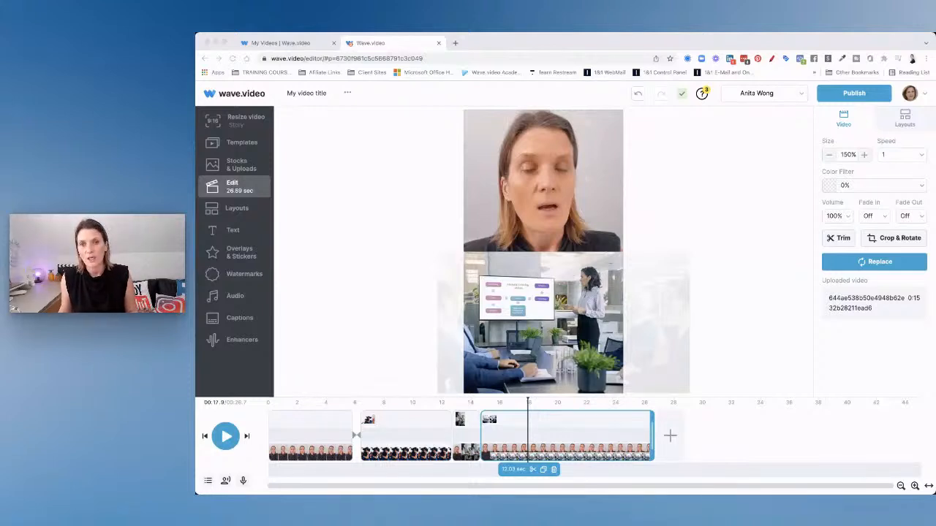
pyautogui.click(866, 378)
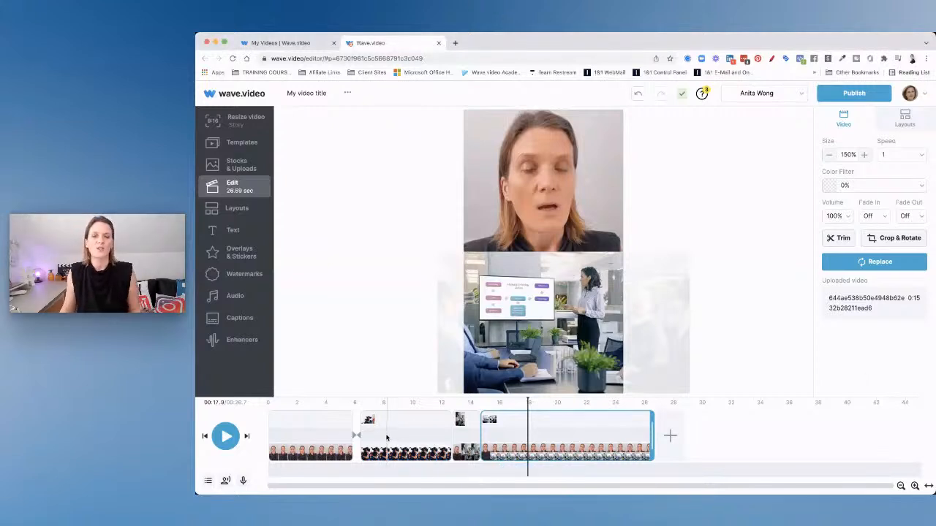
# Apply the Basic upper-half layout to the second clip and turn off its Intro option
pyautogui.click(387, 437)
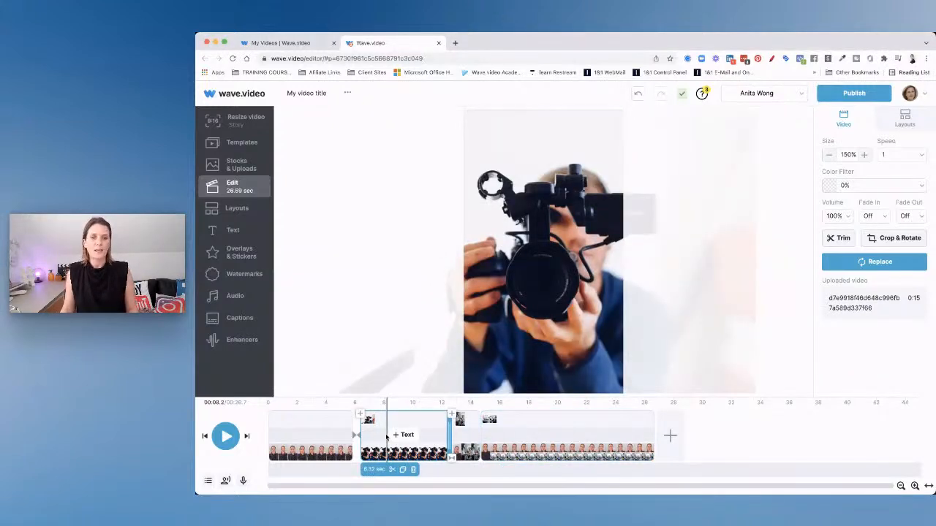
pyautogui.click(225, 209)
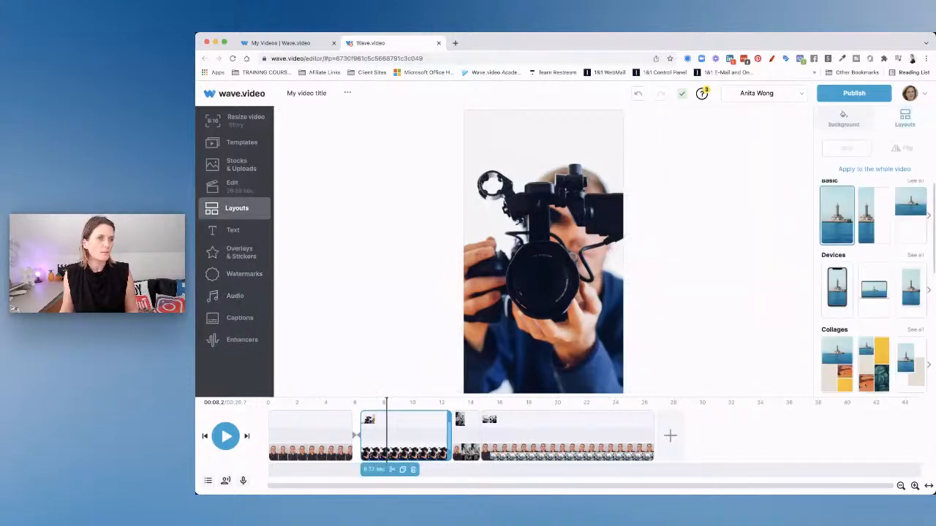
pyautogui.click(916, 227)
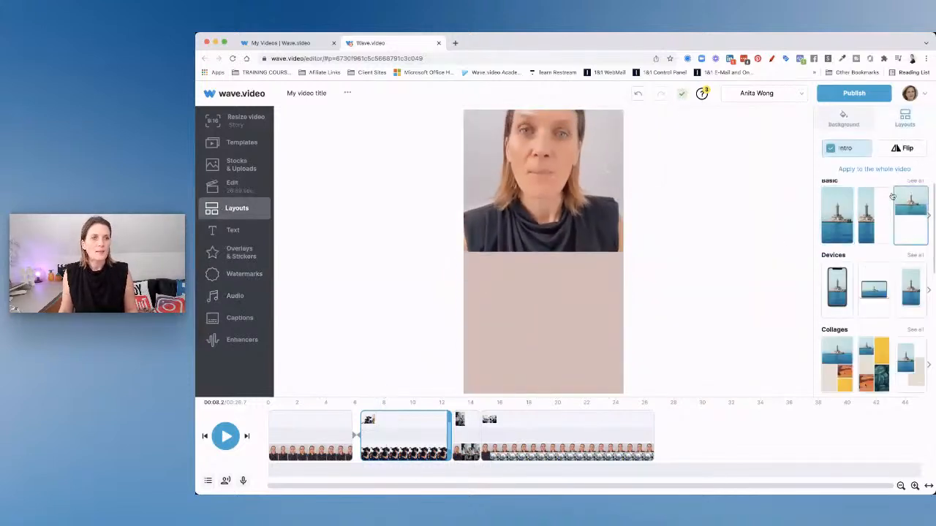
pyautogui.click(834, 149)
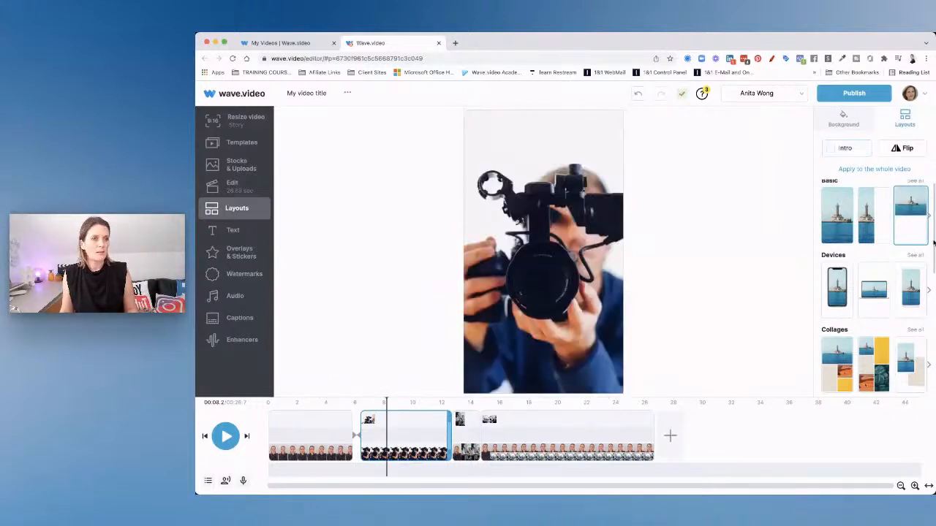
# Shrink the camera photo overlay on the second clip and move it to fill the lower half of the frame
pyautogui.click(544, 322)
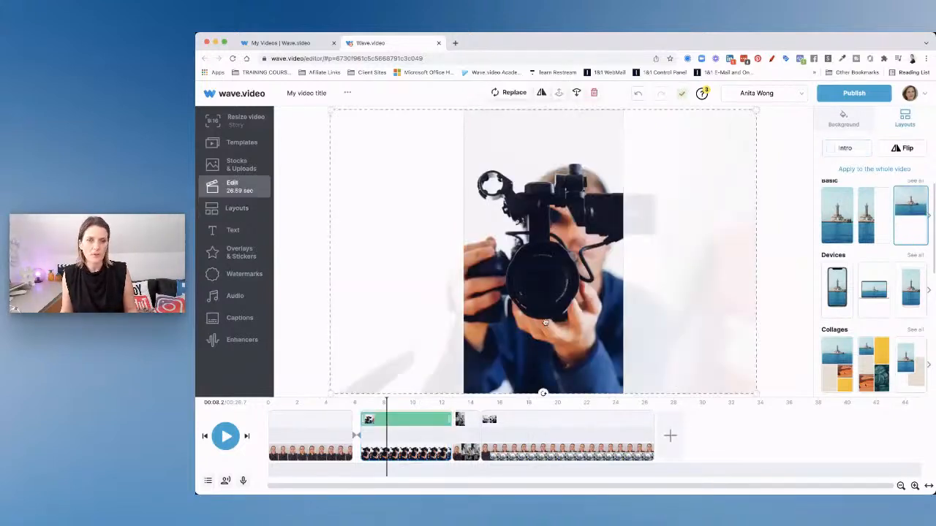
pyautogui.moveTo(756, 394); pyautogui.dragTo(543, 253)
pyautogui.moveTo(459, 199); pyautogui.dragTo(576, 339)
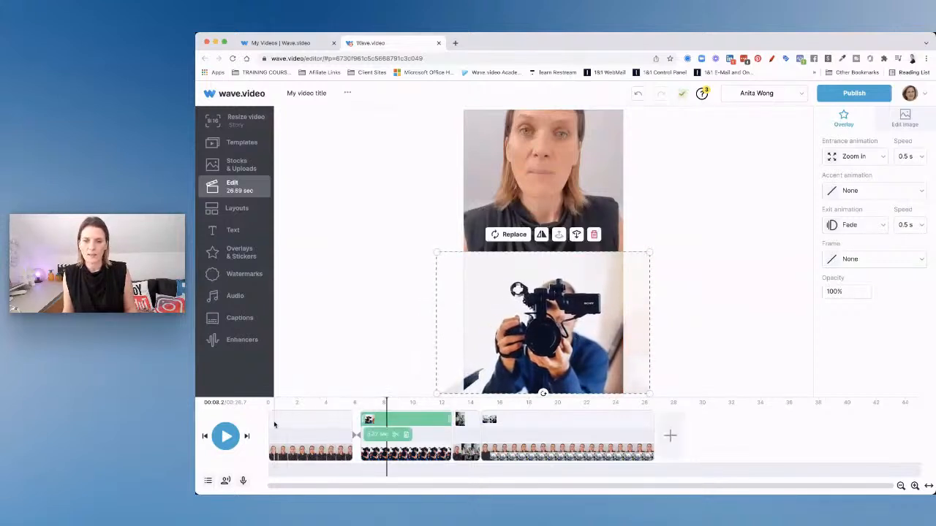
# Play the whole video from the beginning to review all clips and layouts
pyautogui.click(204, 437)
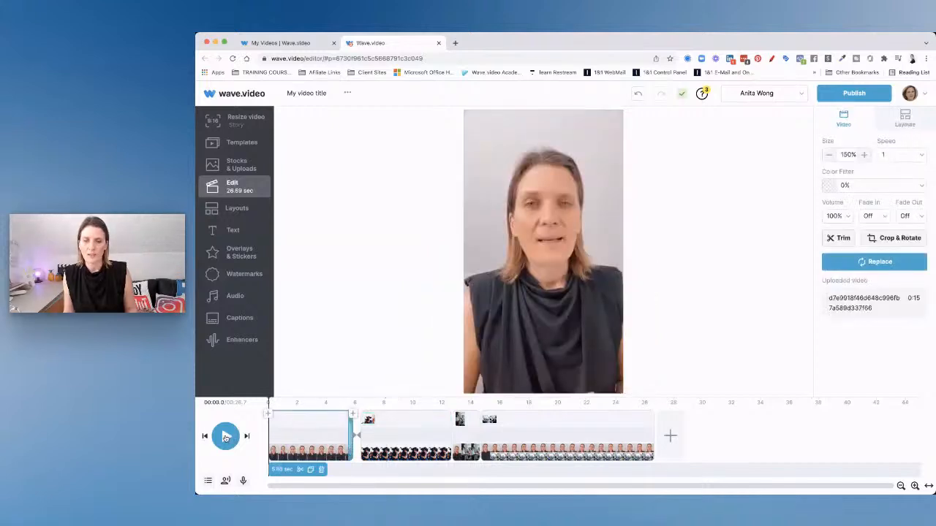
pyautogui.click(226, 436)
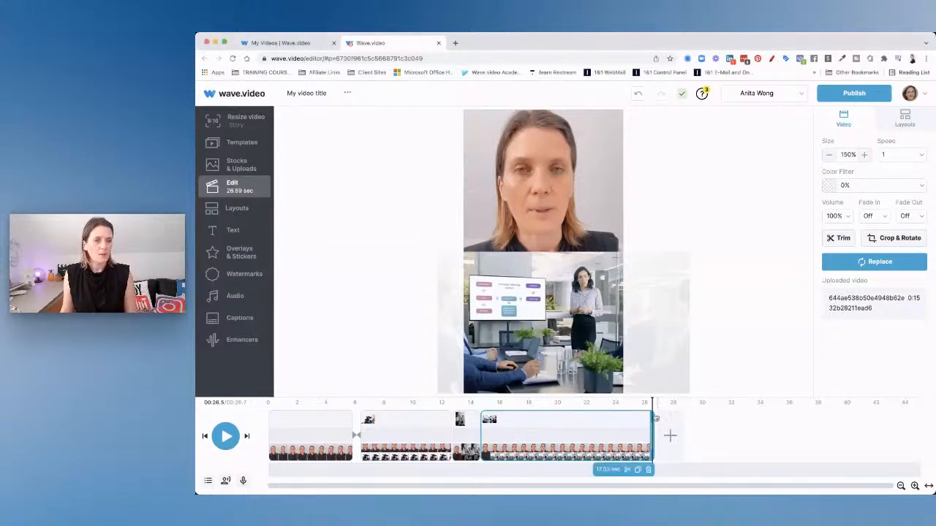
# Add the uploaded 15-second clip 77267001bf70423aa149f650d2367c7a to the end of the timeline
pyautogui.click(672, 438)
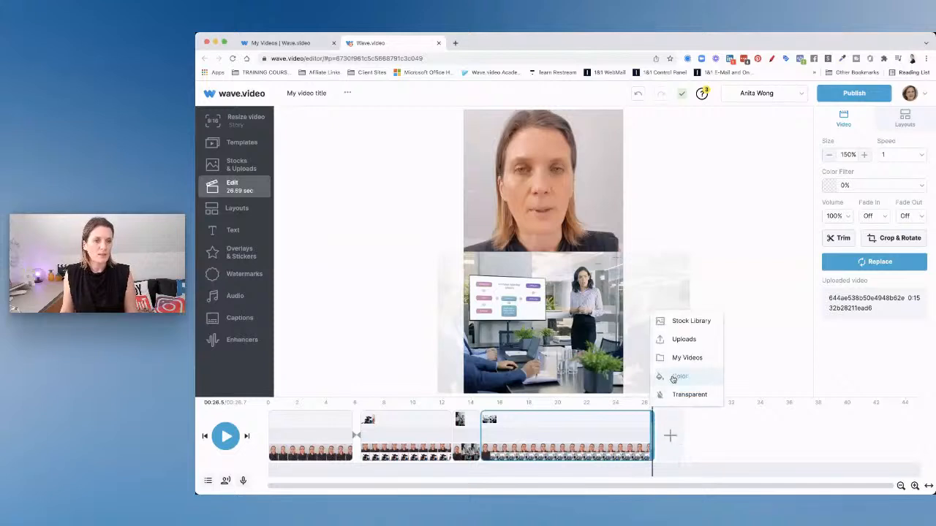
pyautogui.click(676, 338)
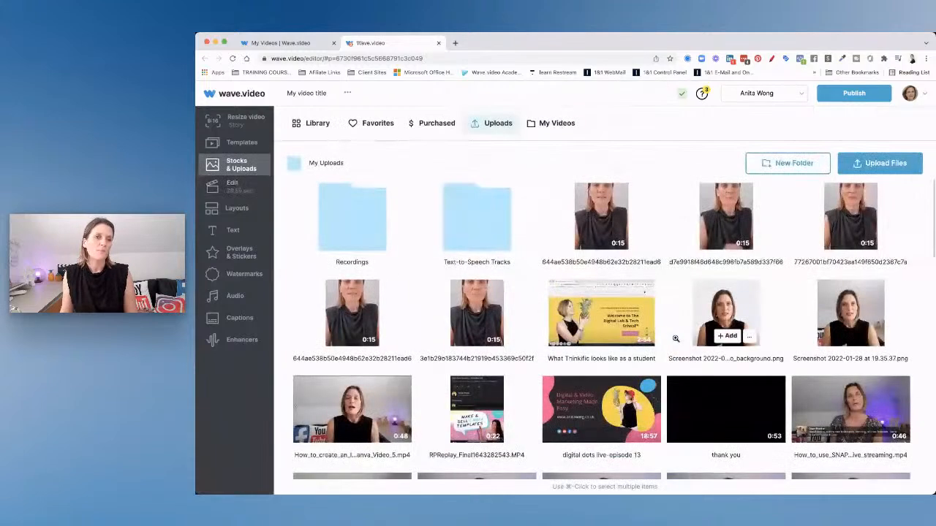
pyautogui.moveTo(598, 247)
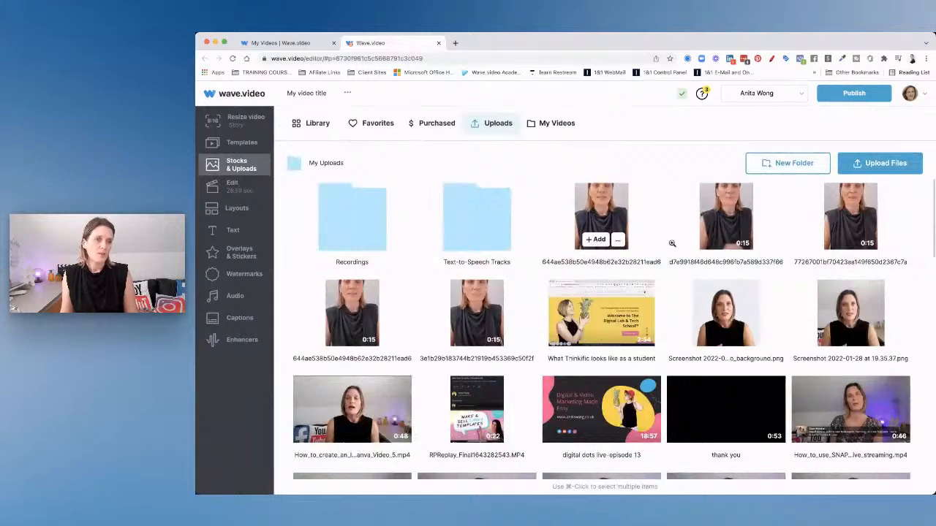
pyautogui.moveTo(721, 246)
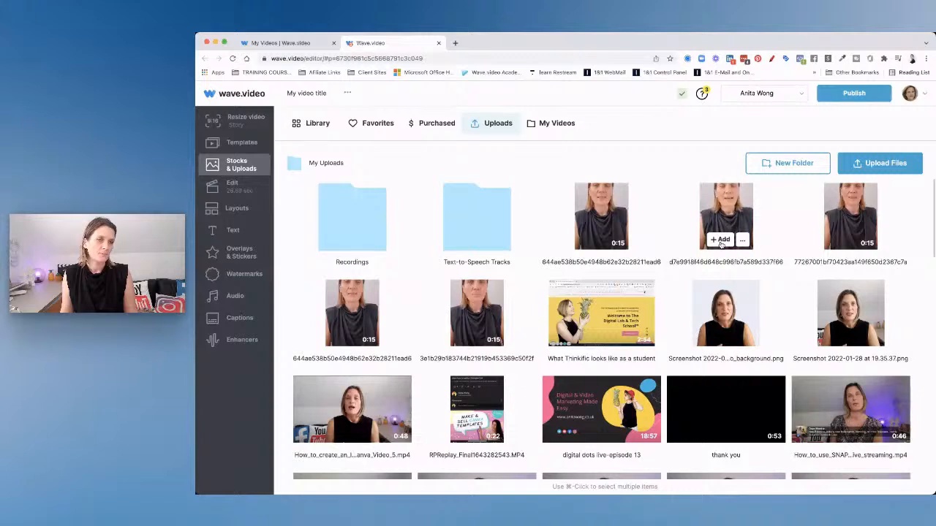
pyautogui.moveTo(839, 241)
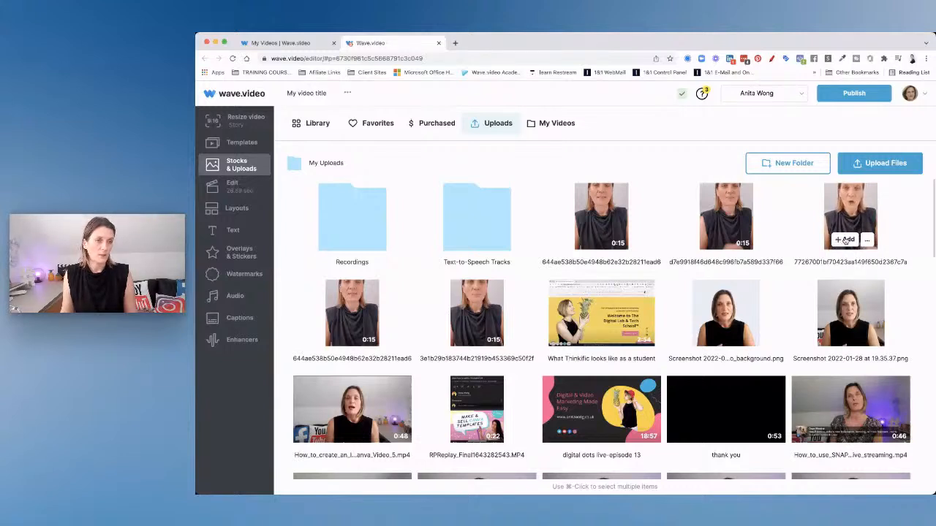
pyautogui.click(846, 240)
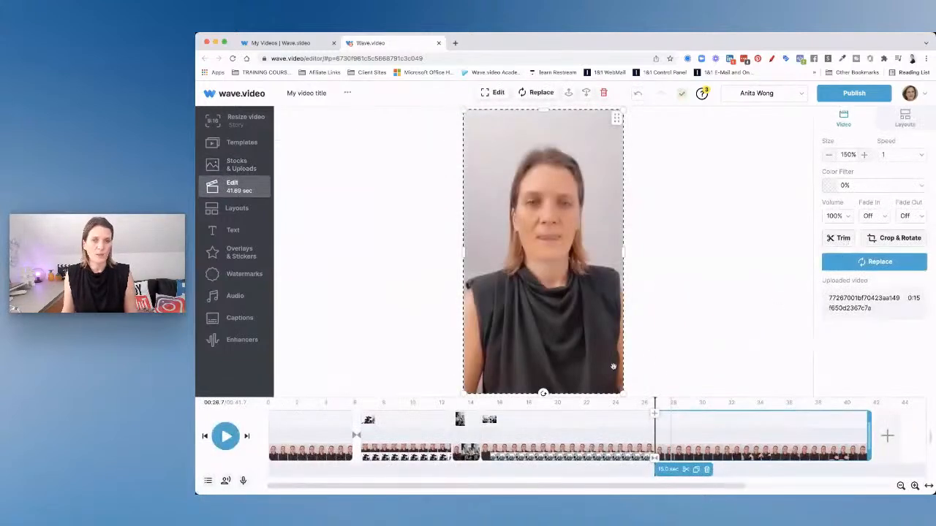
# Append the uploaded clip 3e1b29b183744b21919b453369c50f2f and move it directly before the clip added just before it
pyautogui.click(887, 436)
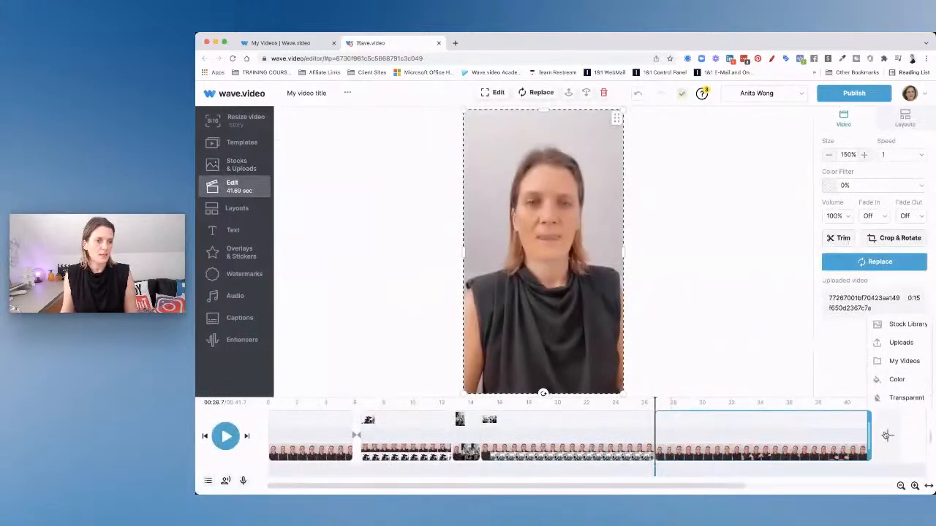
pyautogui.click(900, 340)
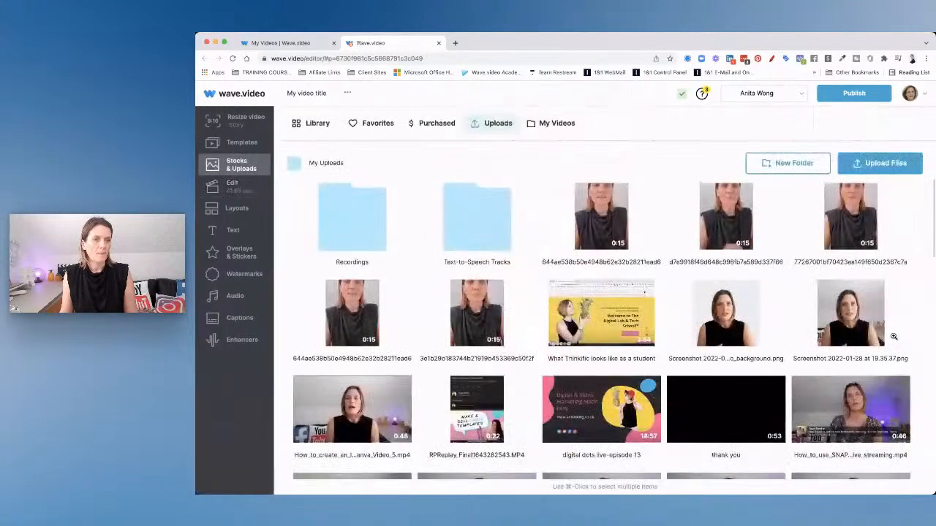
pyautogui.moveTo(347, 316)
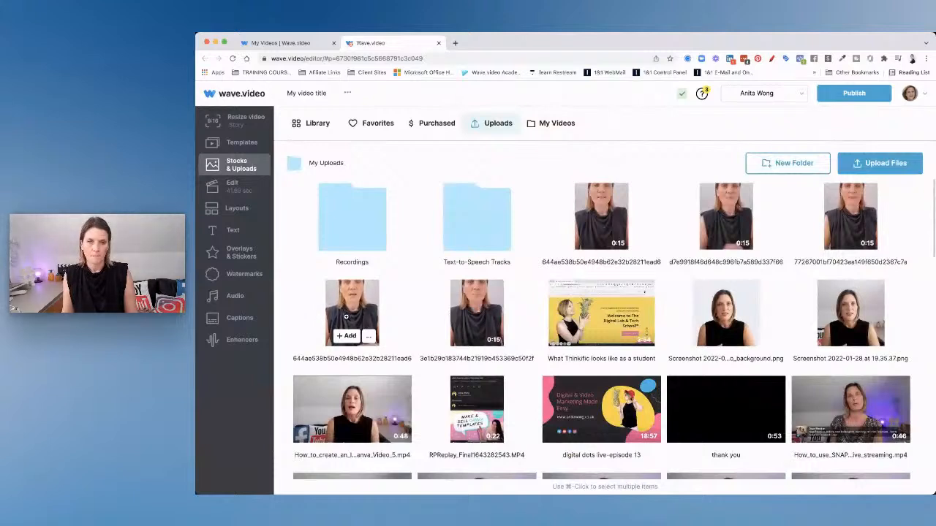
pyautogui.moveTo(480, 312)
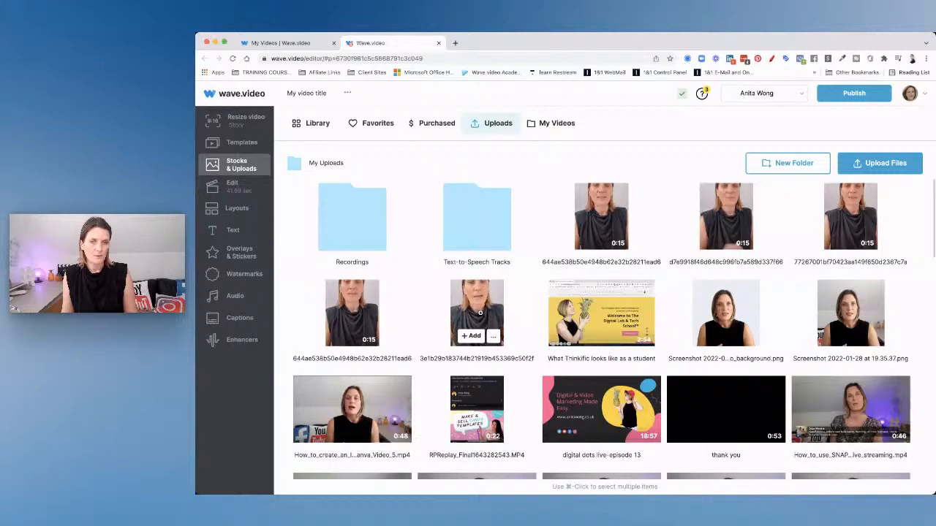
pyautogui.click(471, 335)
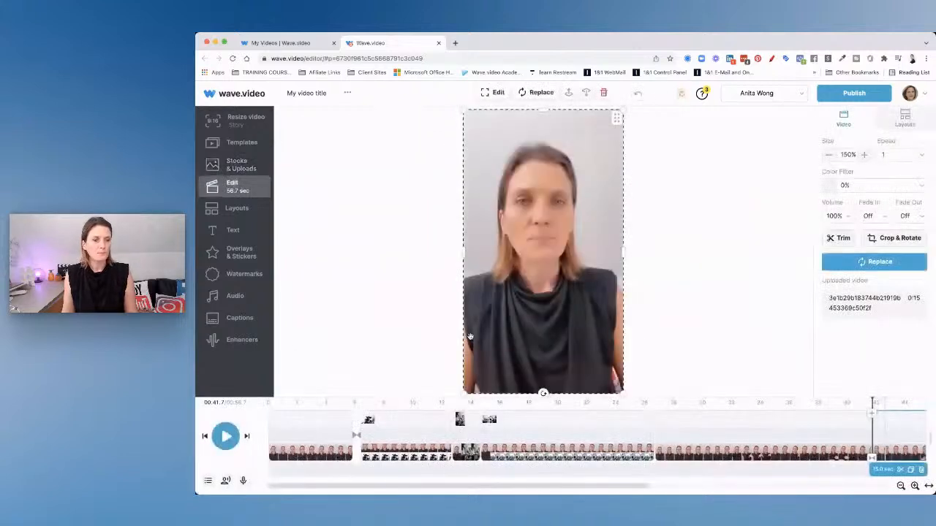
pyautogui.moveTo(913, 421); pyautogui.dragTo(698, 424)
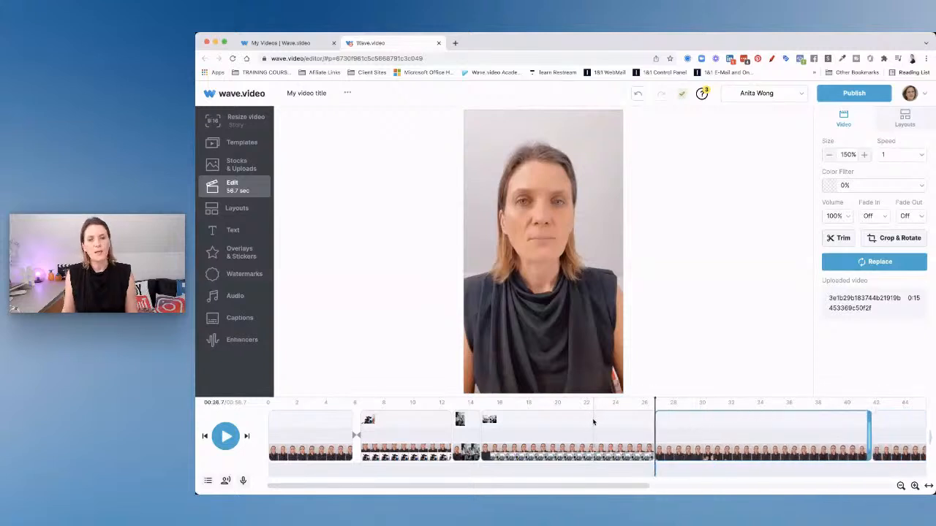
# Play the video from about 15.5 seconds to check the split-layout clip and its changeover to the newly added clip
pyautogui.click(492, 408)
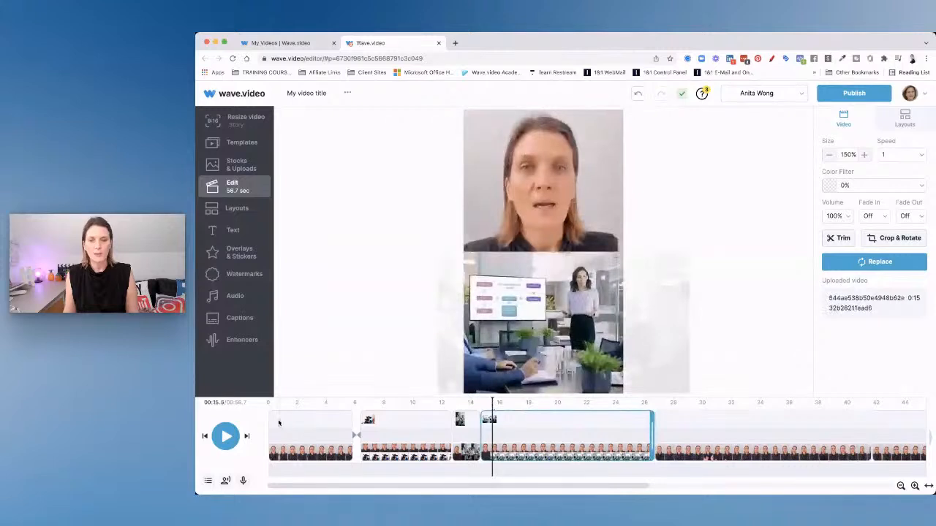
pyautogui.click(225, 436)
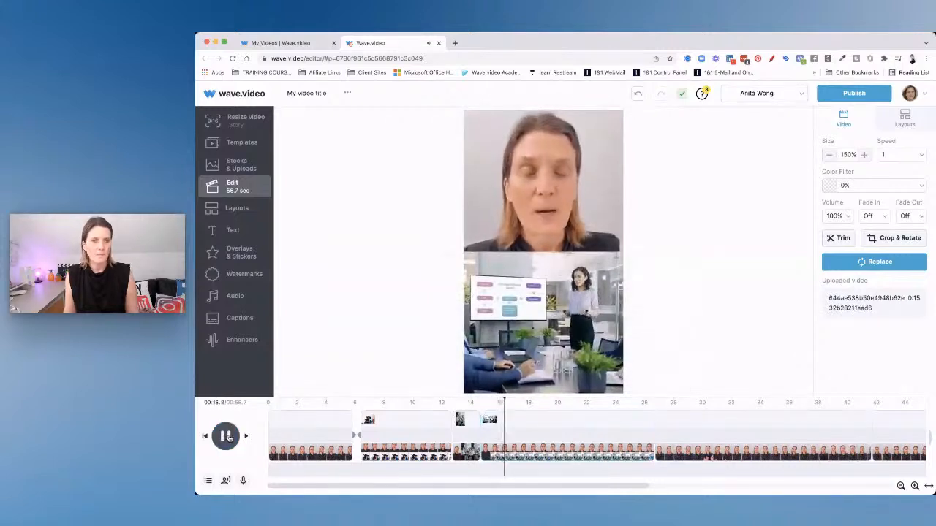
pyautogui.hscroll(8, 484, 457)
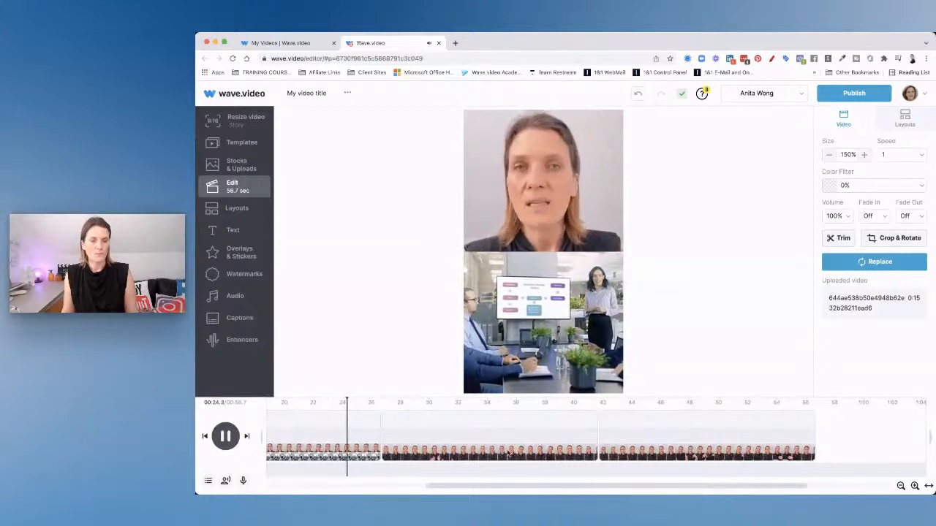
pyautogui.click(225, 436)
# Apply the Basic left-half layout to the first of the two newly added clips and turn off its Intro option
pyautogui.click(420, 424)
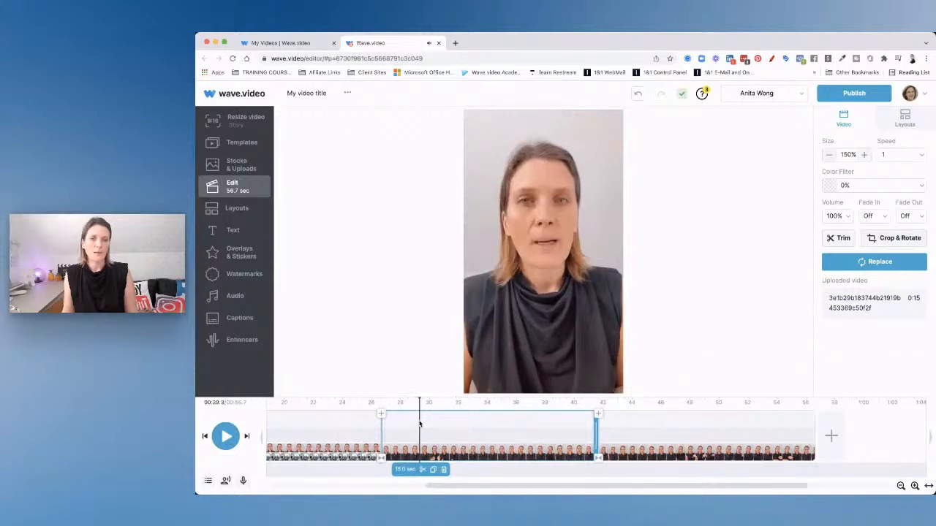
pyautogui.click(244, 211)
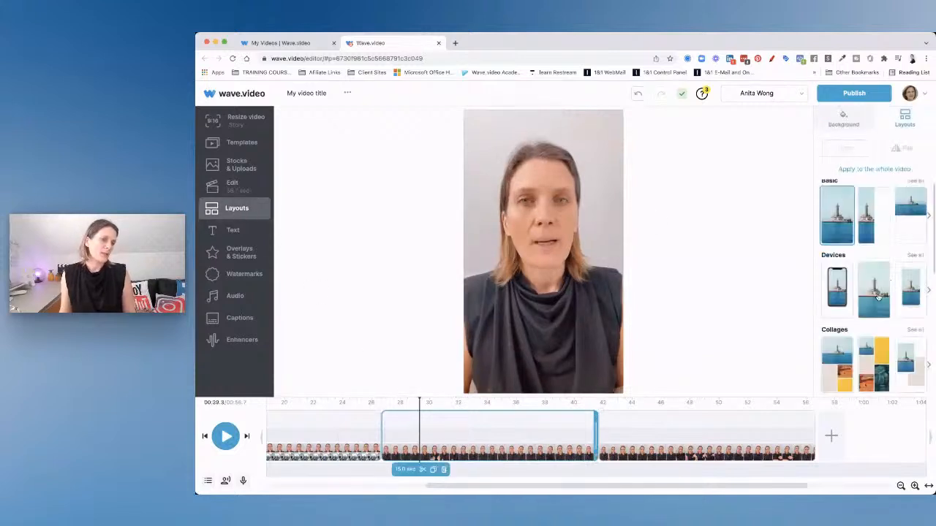
pyautogui.scroll(-2, 881, 292)
pyautogui.scroll(-3, 879, 297)
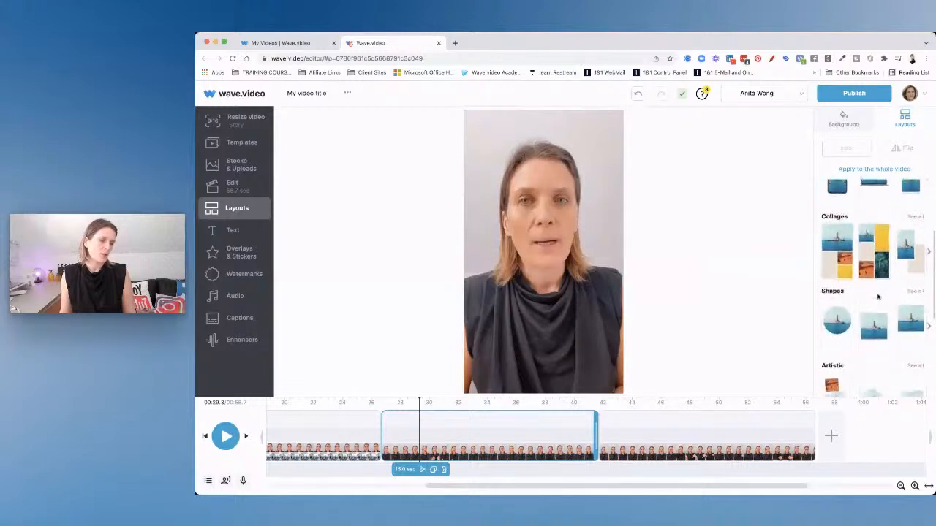
pyautogui.scroll(-1, 879, 297)
pyautogui.scroll(6, 878, 297)
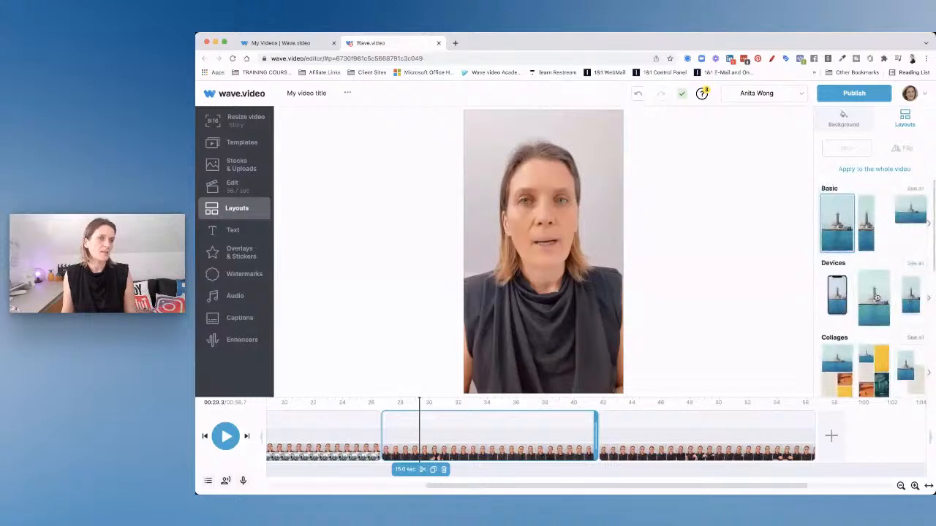
pyautogui.click(870, 233)
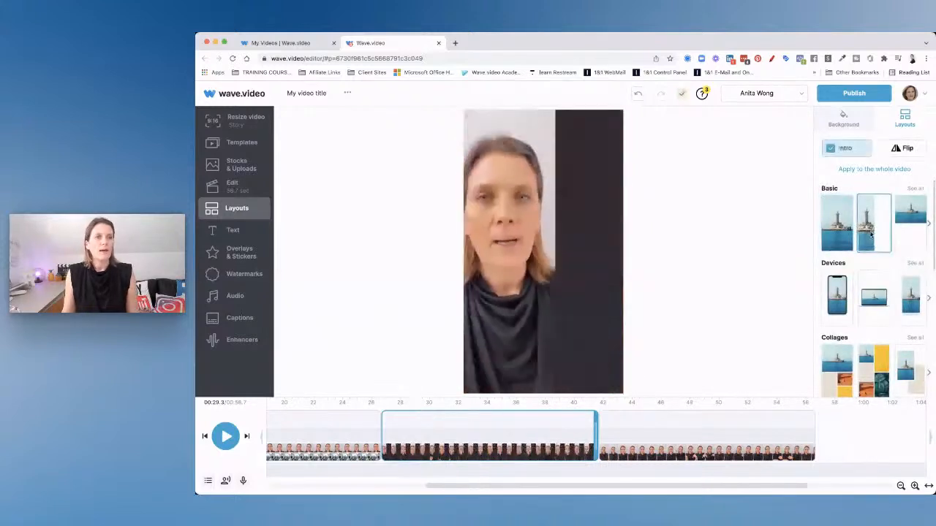
pyautogui.click(830, 150)
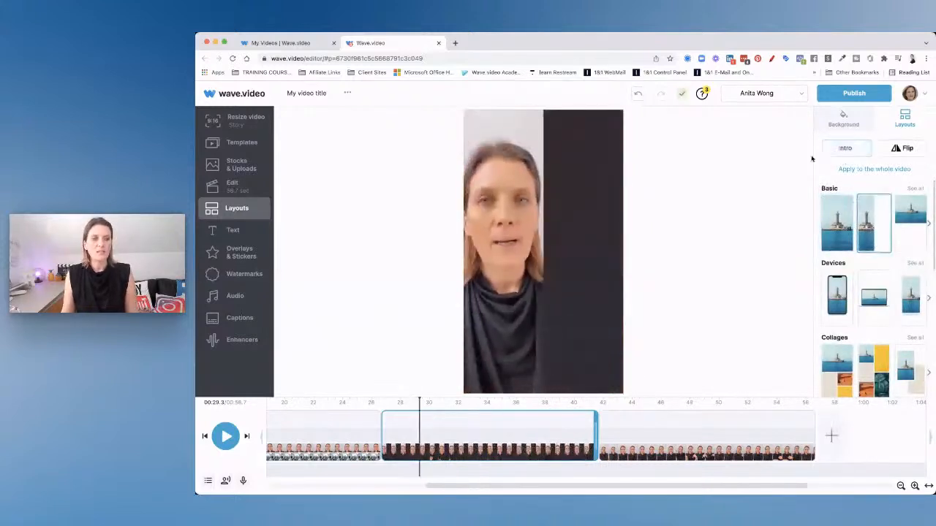
# Choose stock media to replace the clip's dark background and search the stock library for "videoing from phone"
pyautogui.click(597, 253)
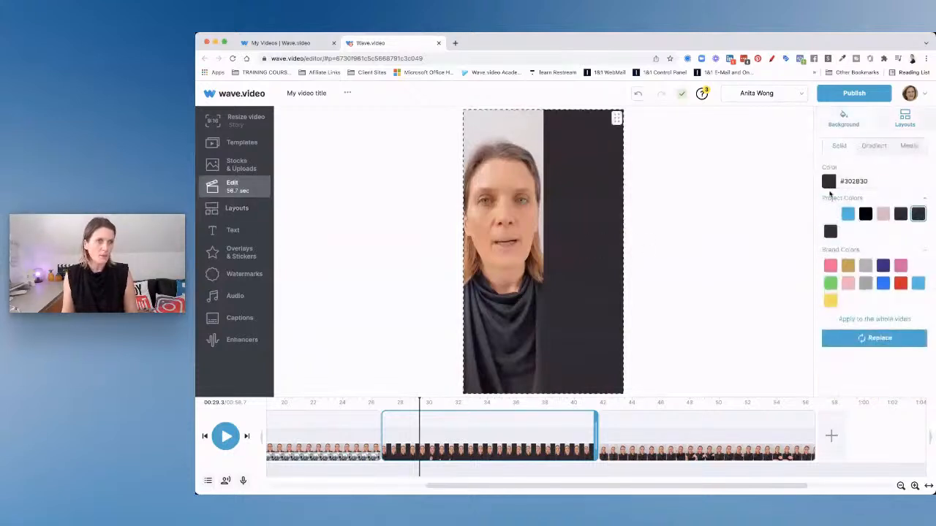
pyautogui.click(914, 148)
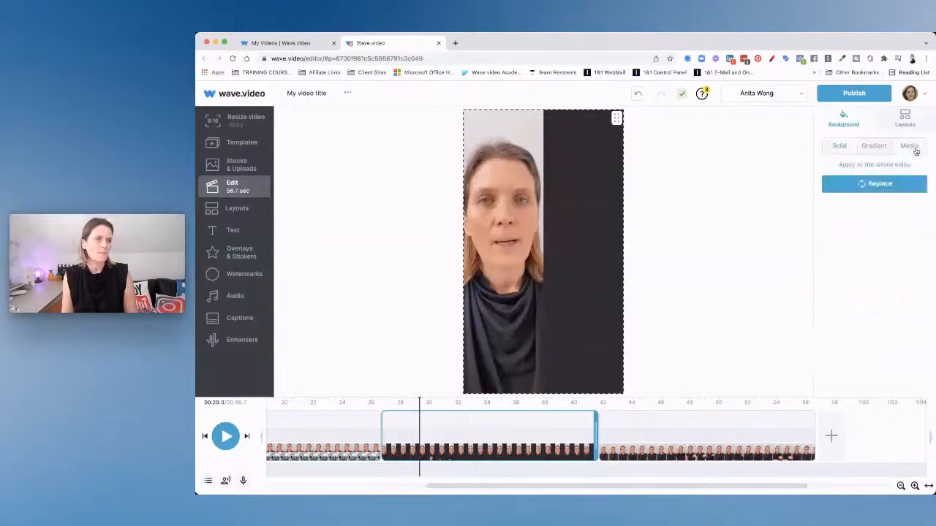
pyautogui.click(863, 185)
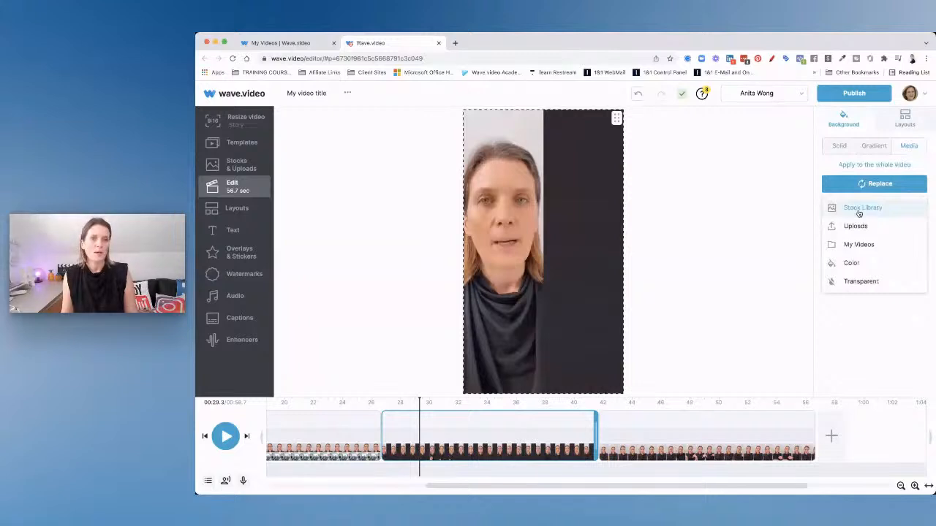
pyautogui.click(859, 210)
pyautogui.click(608, 171)
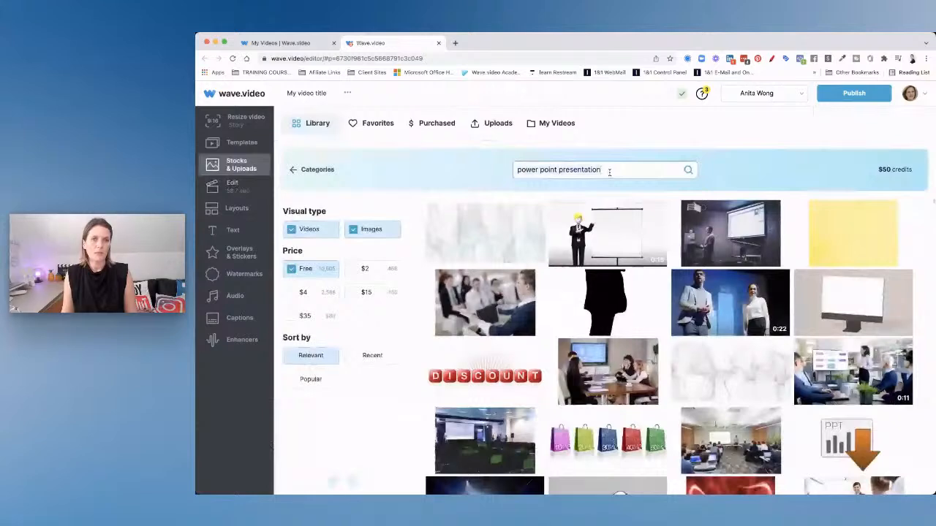
pyautogui.press('super+a')
pyautogui.write('videoing from pho')
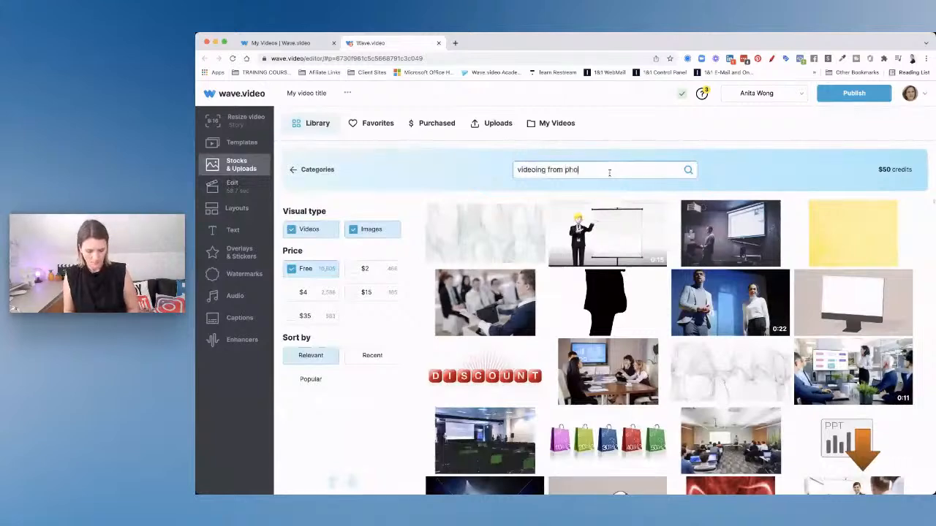
pyautogui.write('ne')
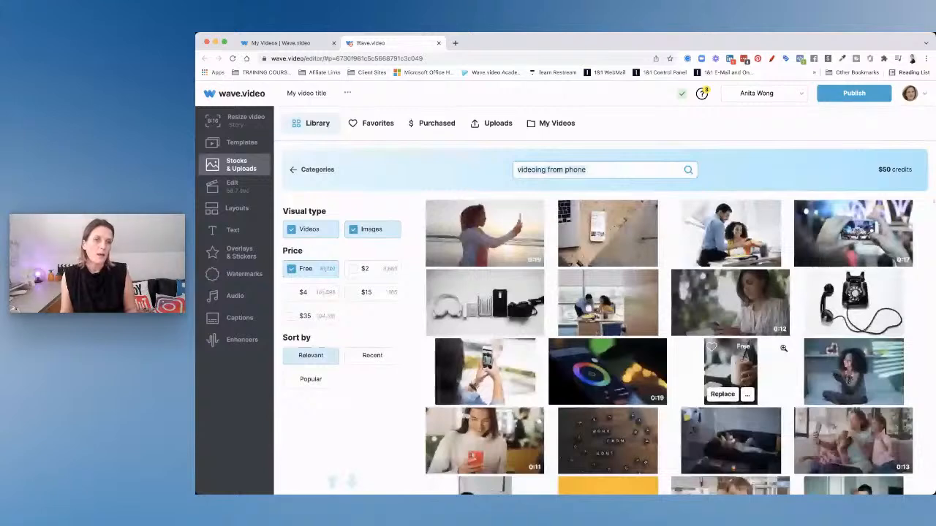
# Limit the results to videos and replace the background with the free 17-second clip of hands filming with a phone
pyautogui.click(357, 230)
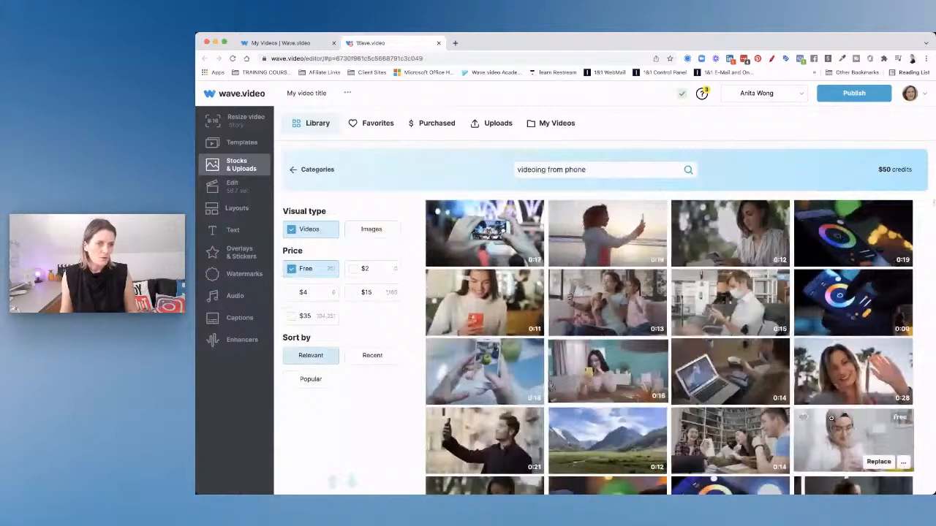
pyautogui.scroll(-3, 831, 418)
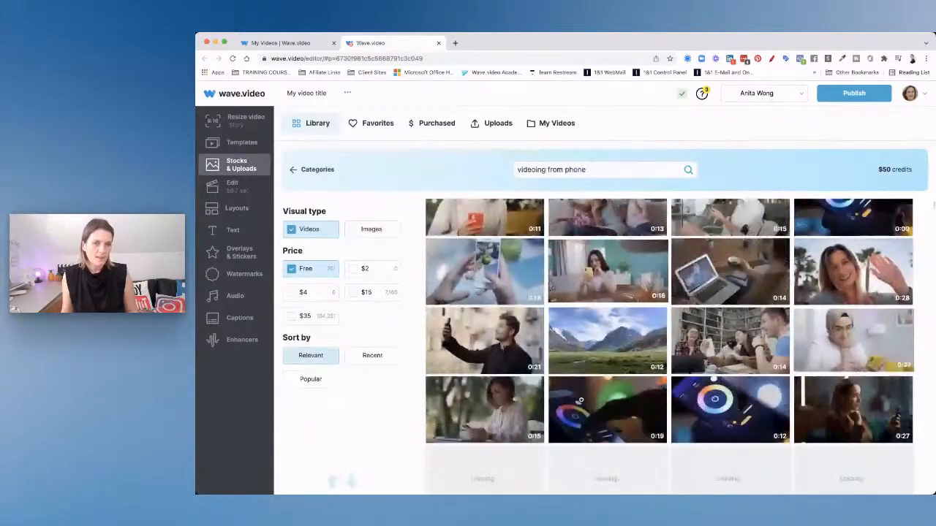
pyautogui.scroll(2, 580, 400)
pyautogui.scroll(1, 481, 232)
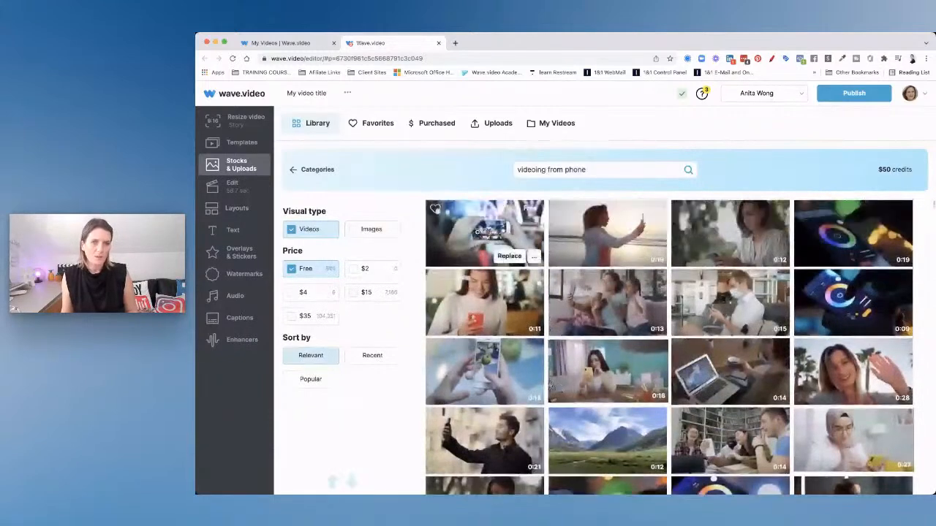
pyautogui.click(510, 257)
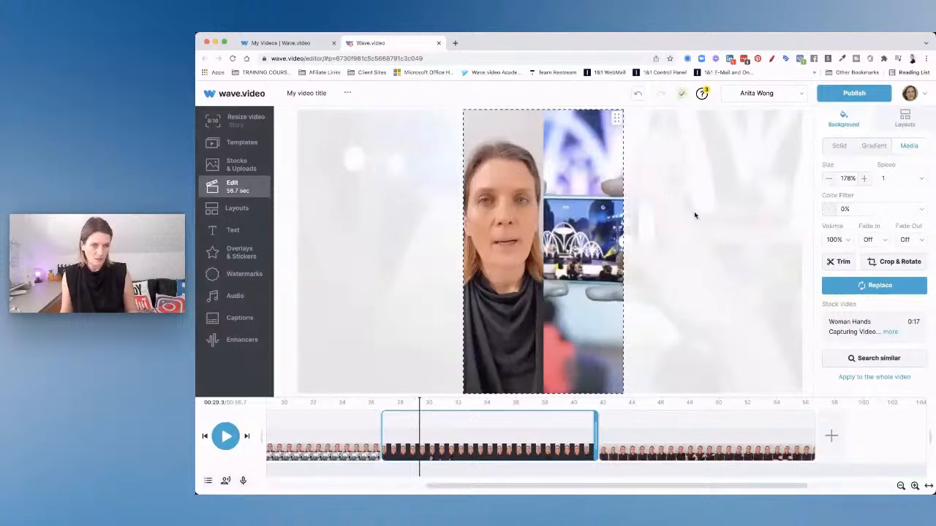
# Add the same 17-second stock video of hands filming with a phone as a media overlay on the left-half layout clip
pyautogui.click(235, 252)
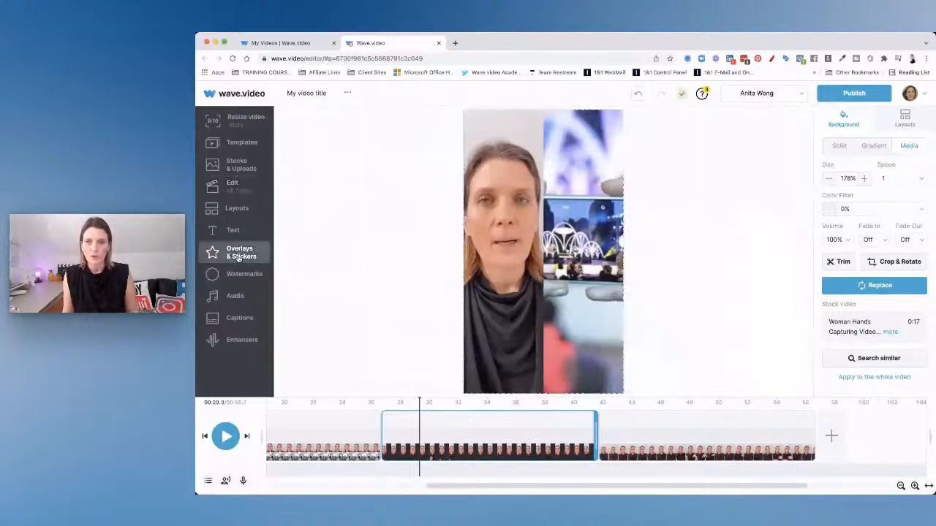
pyautogui.click(886, 149)
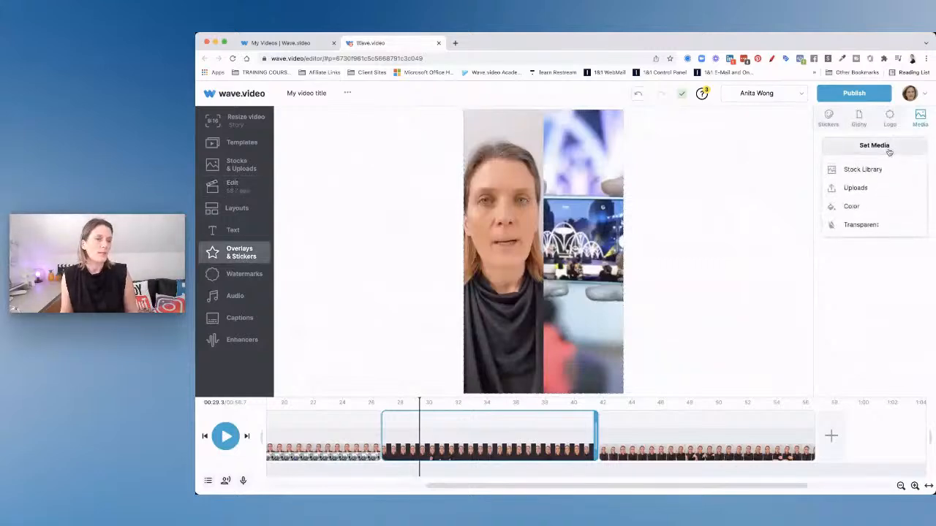
pyautogui.click(855, 177)
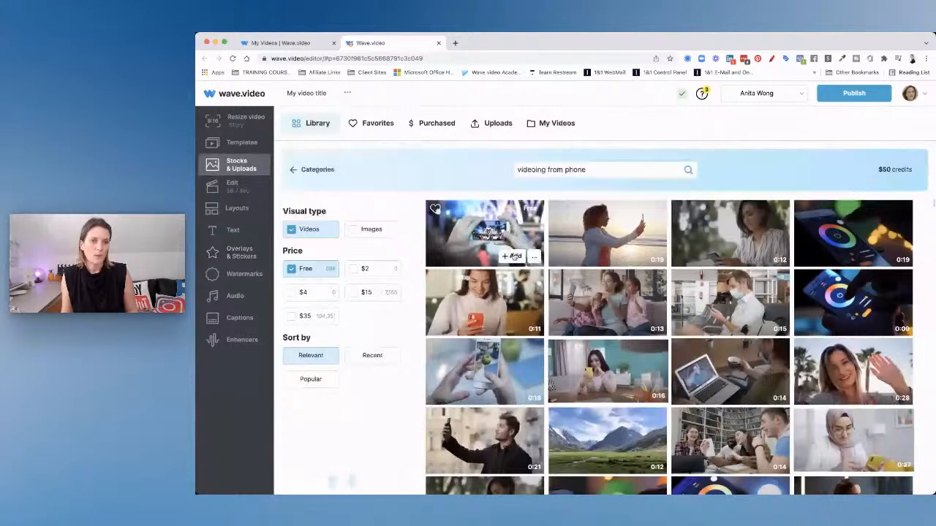
pyautogui.click(514, 257)
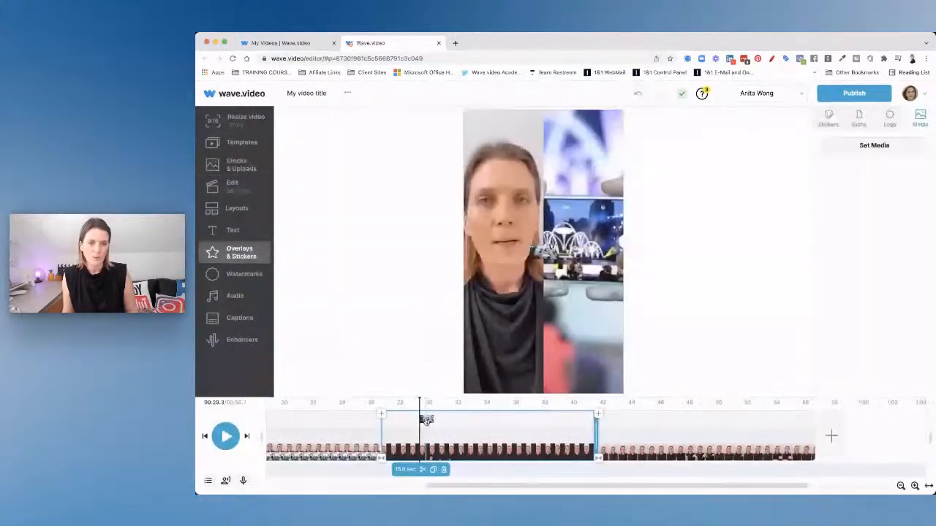
# Play back the left-half layout clip from its start into the last clip to check the phone-filming footage
pyautogui.click(226, 436)
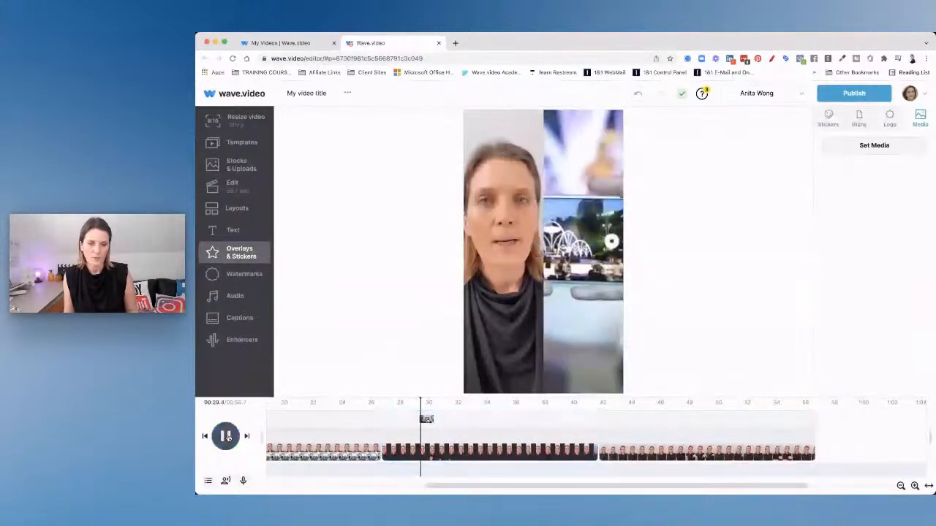
pyautogui.click(226, 436)
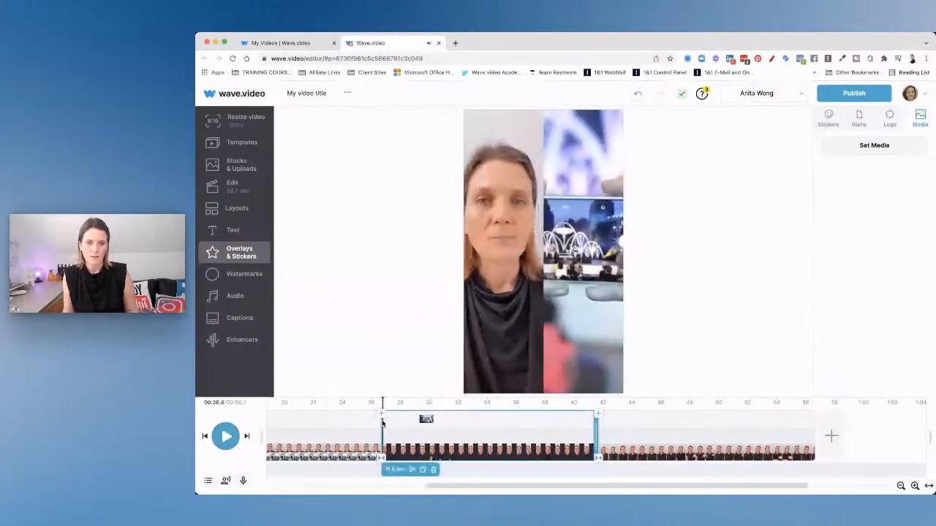
pyautogui.click(226, 437)
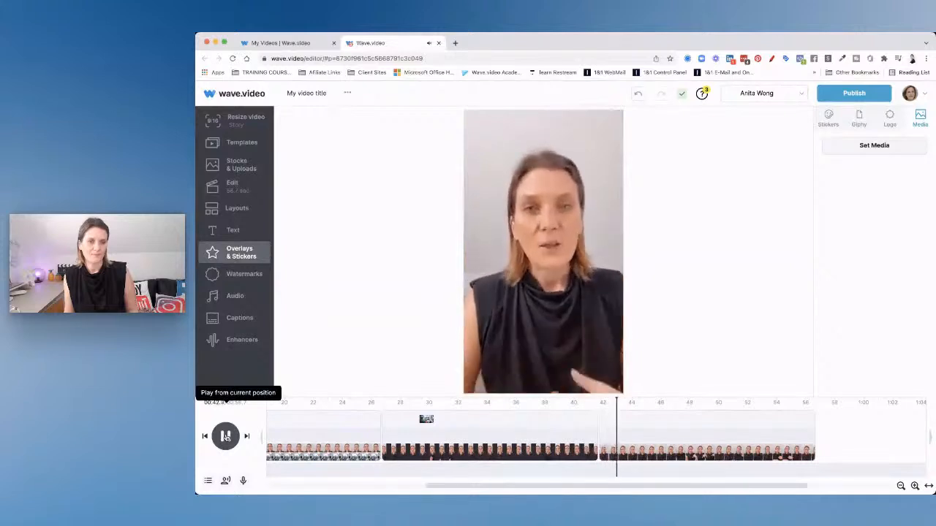
pyautogui.click(225, 436)
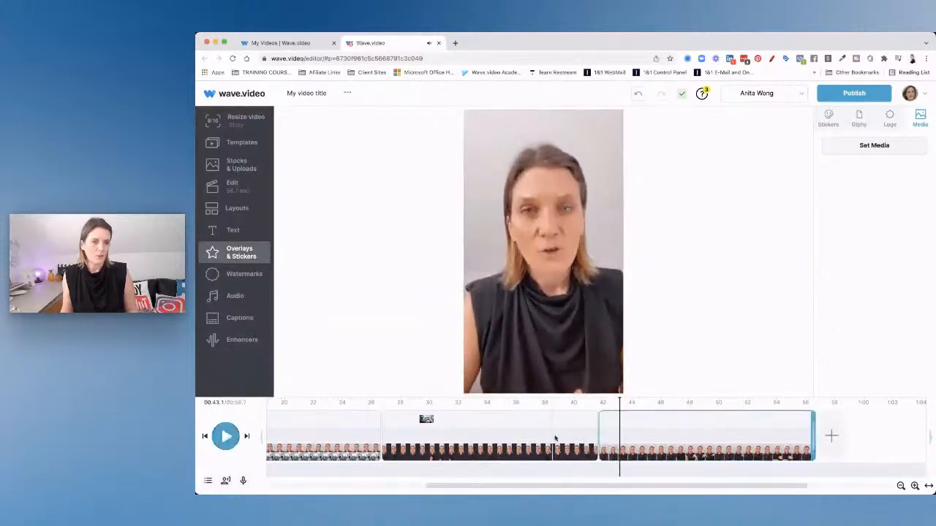
# Delete the phone-filming overlay from the left-half layout clip and shorten that clip to 14.11 sec
pyautogui.click(427, 419)
pyautogui.click(467, 437)
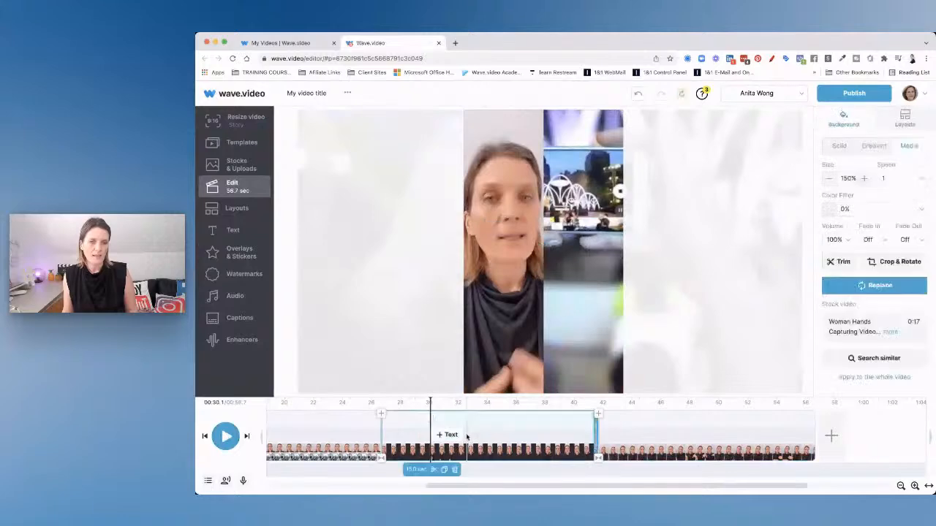
pyautogui.moveTo(596, 432); pyautogui.dragTo(583, 428)
pyautogui.click(554, 428)
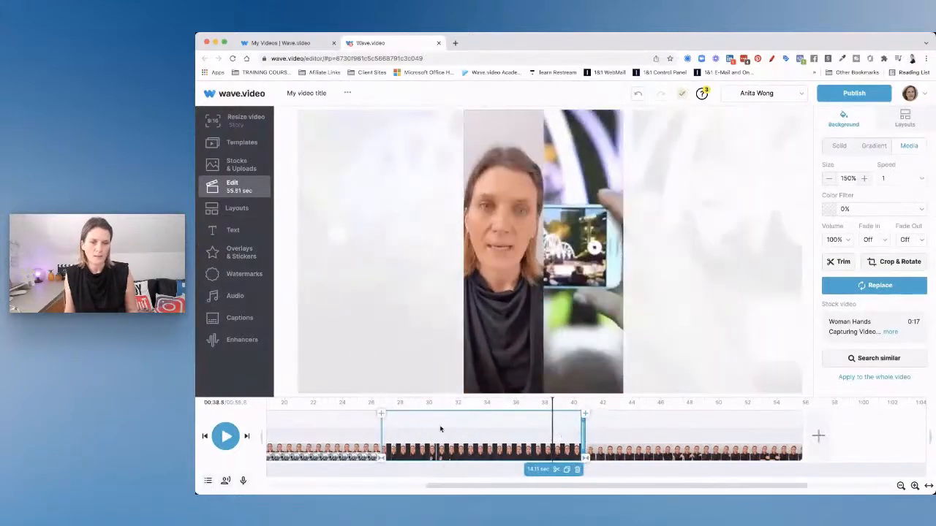
# Apply the Basic top-half layout to the last clip with Intro turned off, trying the flipped arrangement and reverting it
pyautogui.click(224, 436)
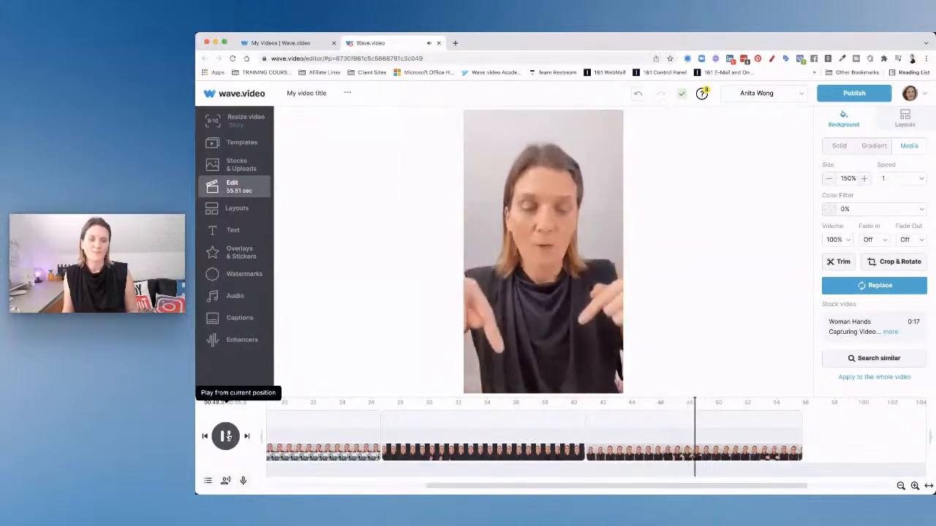
pyautogui.click(228, 436)
pyautogui.click(229, 212)
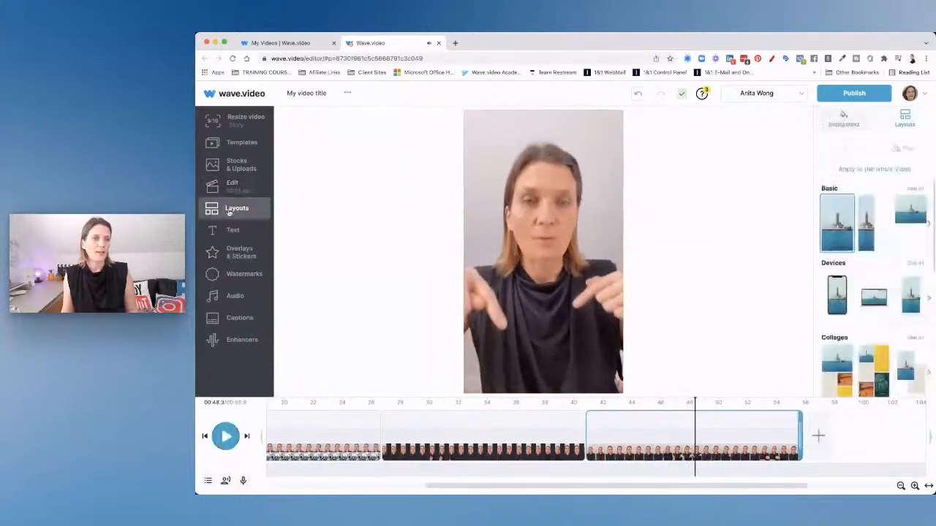
pyautogui.click(908, 237)
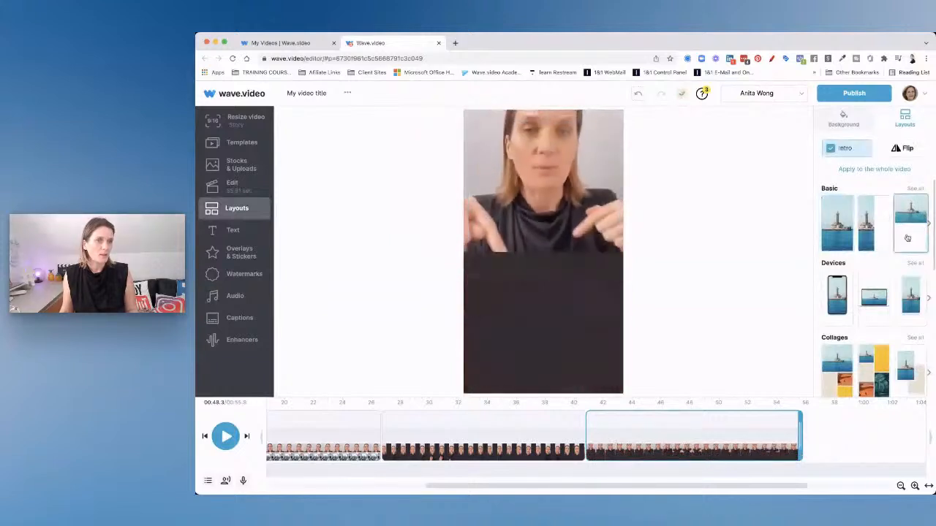
pyautogui.click(901, 148)
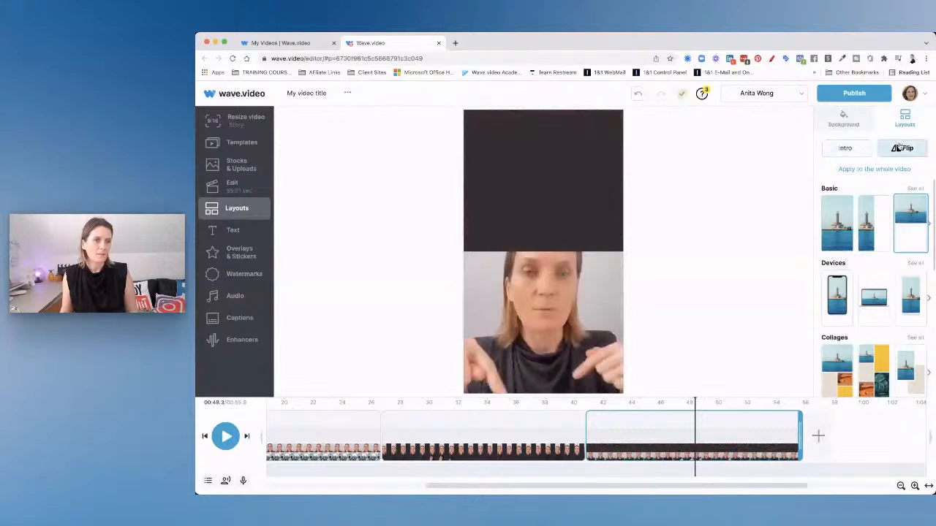
pyautogui.click(901, 147)
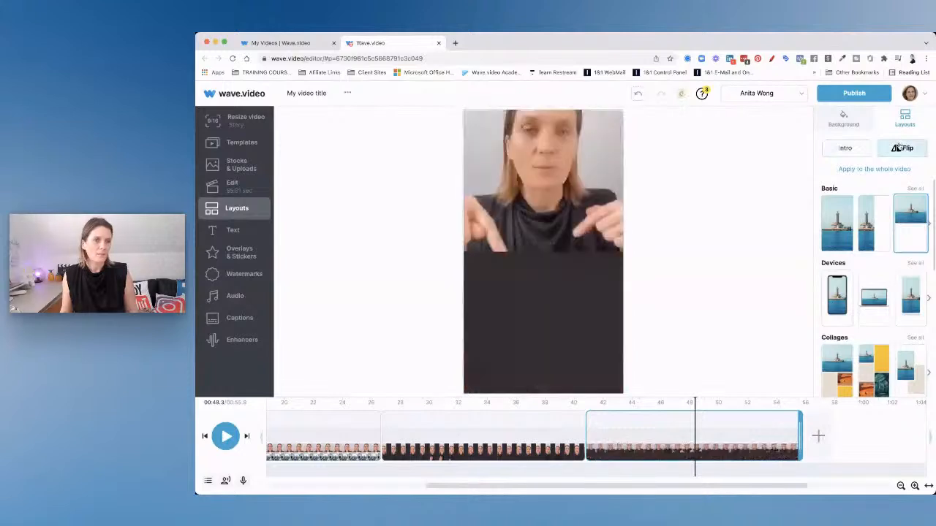
# Search the stock library for "cooking" and replace the last clip's dark background with the free 10-second video of a woman cooking
pyautogui.click(501, 320)
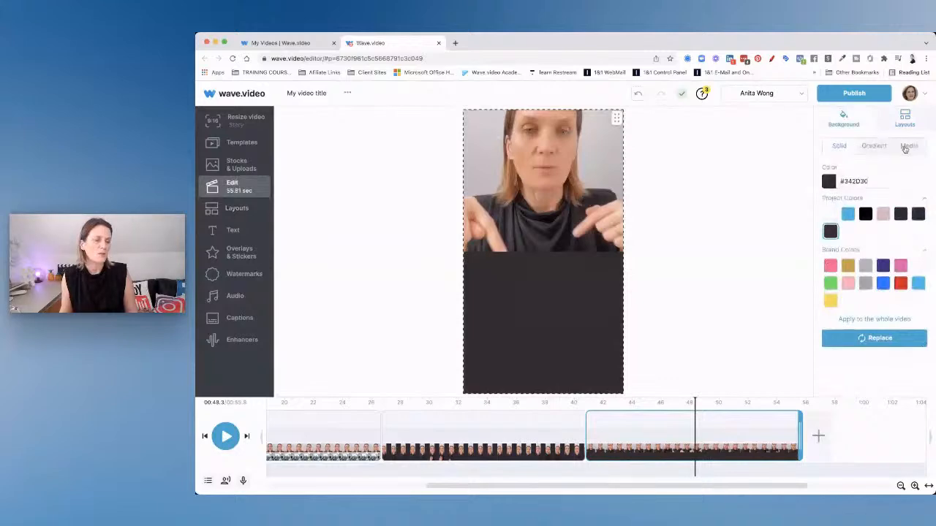
pyautogui.click(905, 146)
pyautogui.click(862, 186)
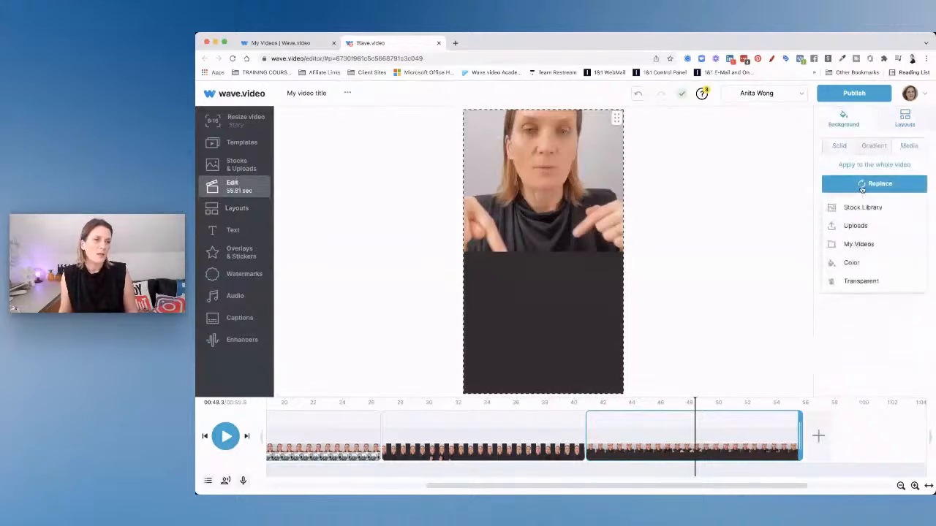
pyautogui.click(855, 210)
pyautogui.click(596, 172)
pyautogui.press('super+a')
pyautogui.write('cook')
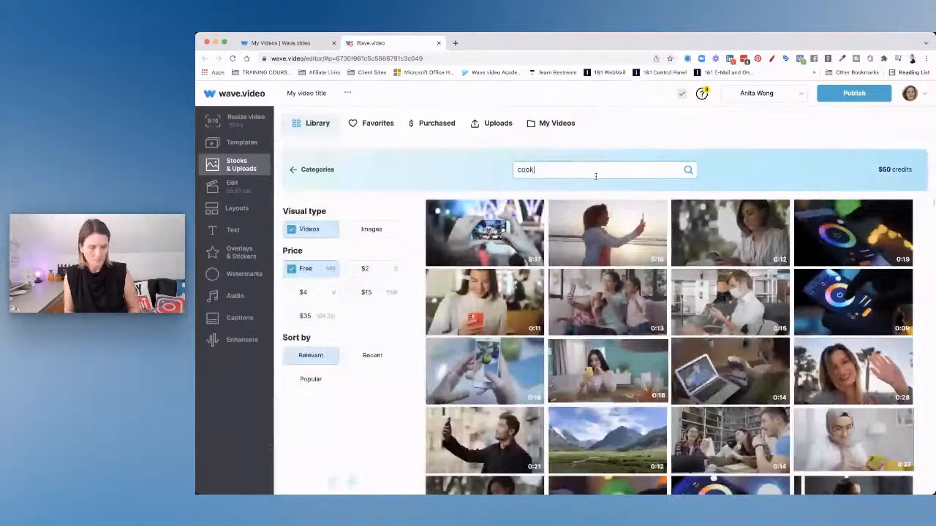
pyautogui.write('ing')
pyautogui.moveTo(652, 329)
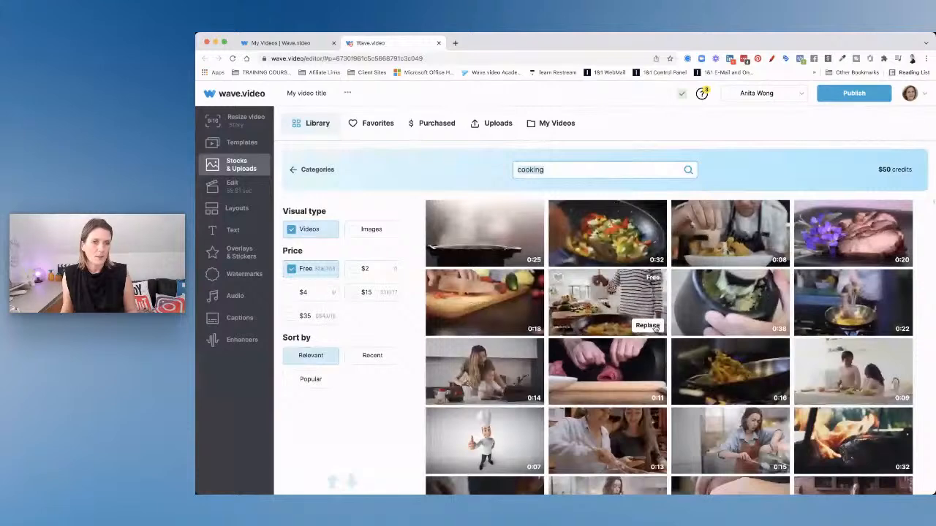
pyautogui.click(647, 326)
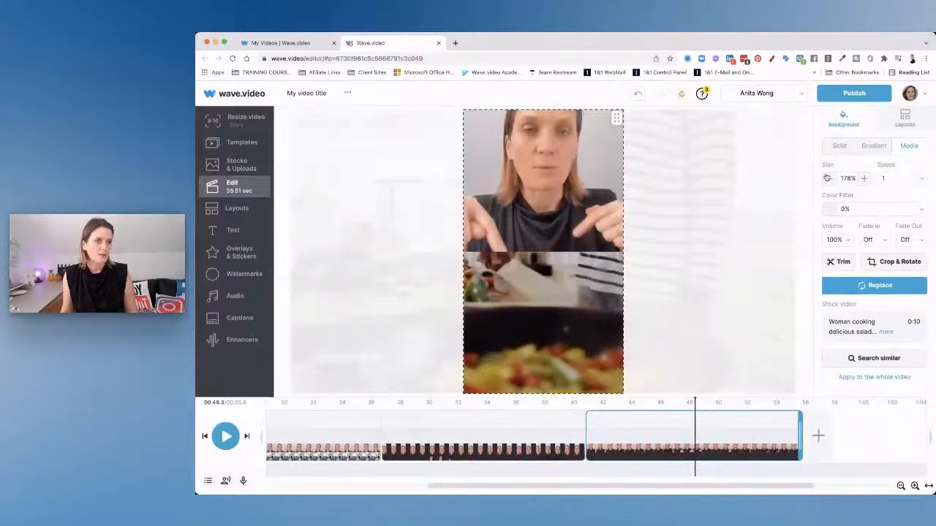
# Add the same cooking video as a media overlay at 48.3 s, then enlarge and position it to fill the frame's lower half
pyautogui.click(226, 252)
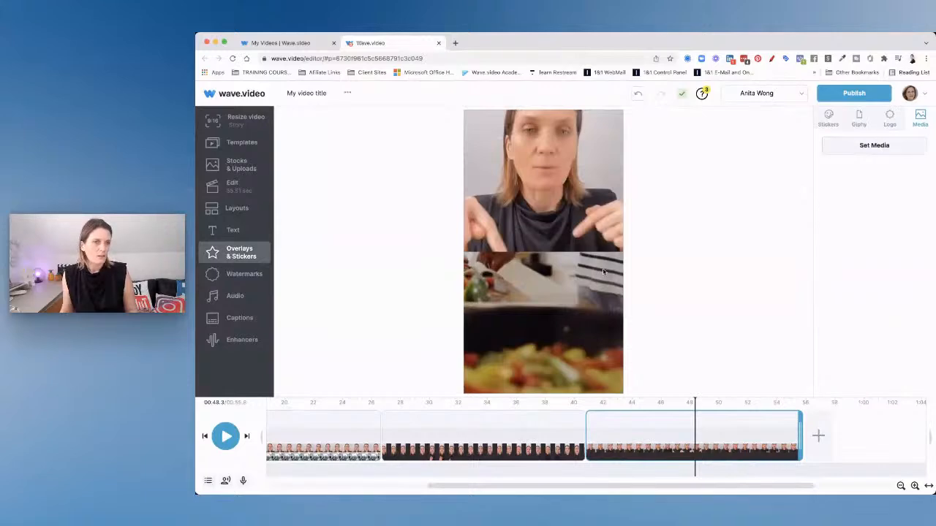
pyautogui.click(861, 145)
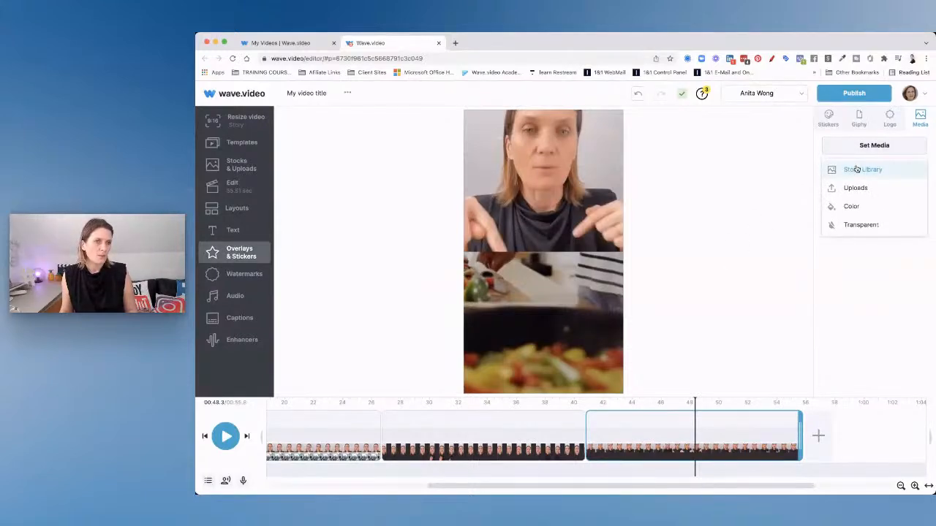
pyautogui.click(841, 168)
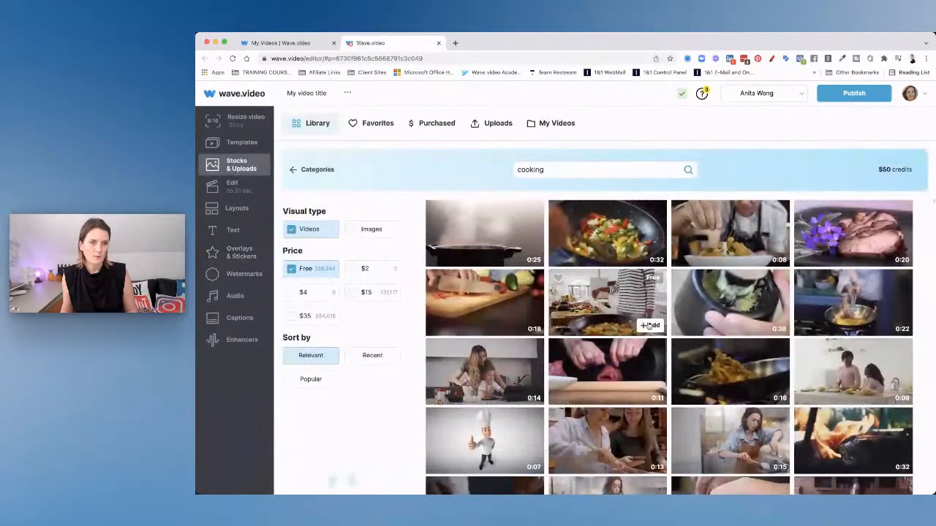
pyautogui.click(604, 294)
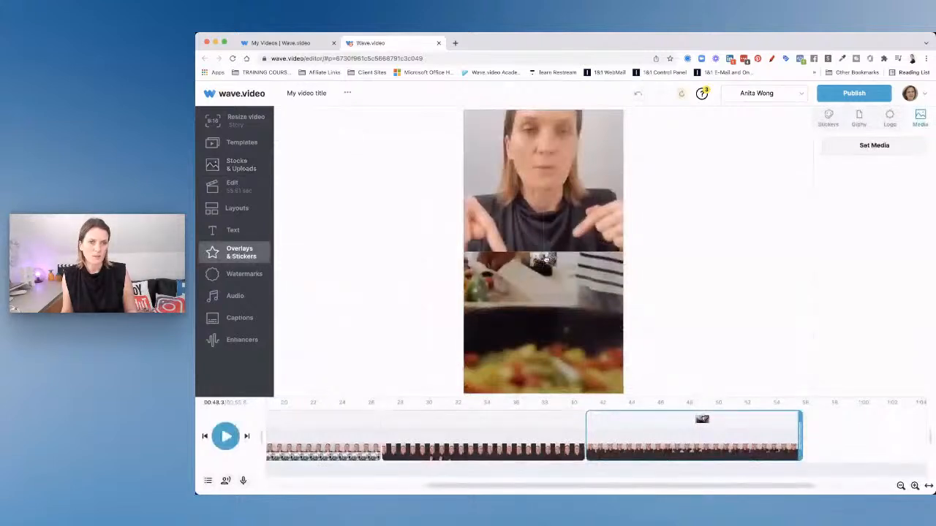
pyautogui.moveTo(632, 375); pyautogui.dragTo(782, 394)
pyautogui.moveTo(651, 329); pyautogui.dragTo(525, 321)
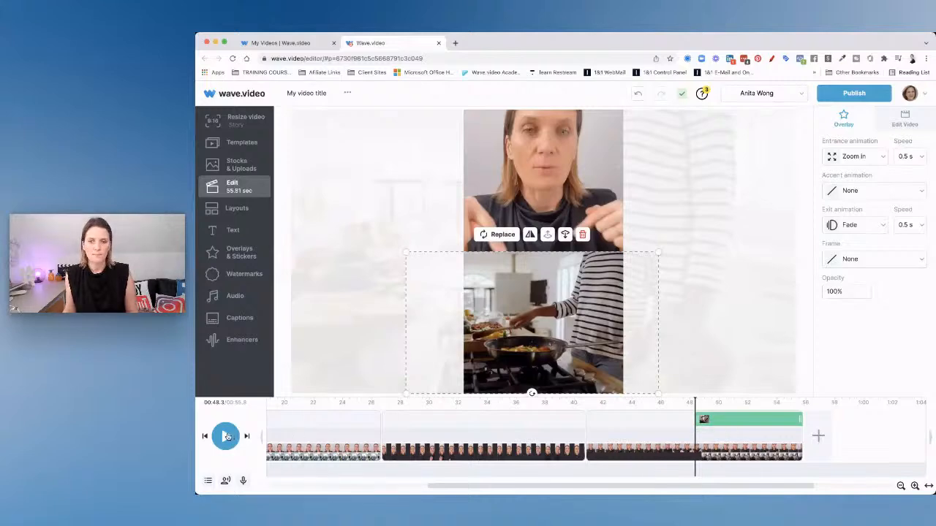
# Play back the last clip from its start to check the cooking background and the overlay
pyautogui.click(227, 437)
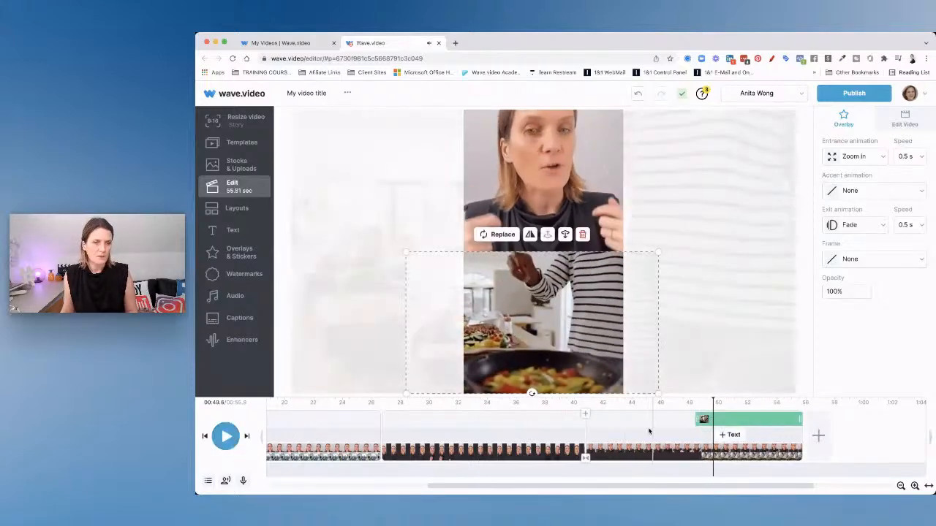
pyautogui.click(627, 417)
pyautogui.click(228, 436)
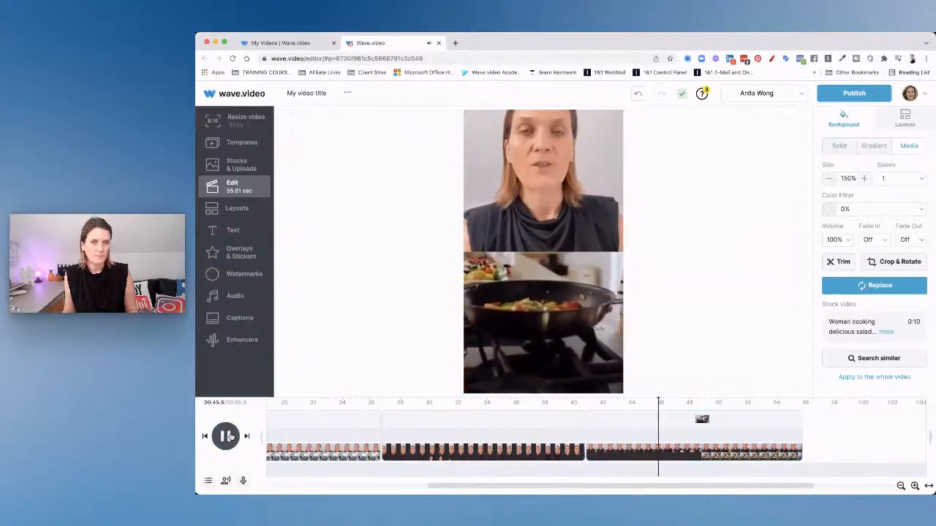
pyautogui.click(231, 437)
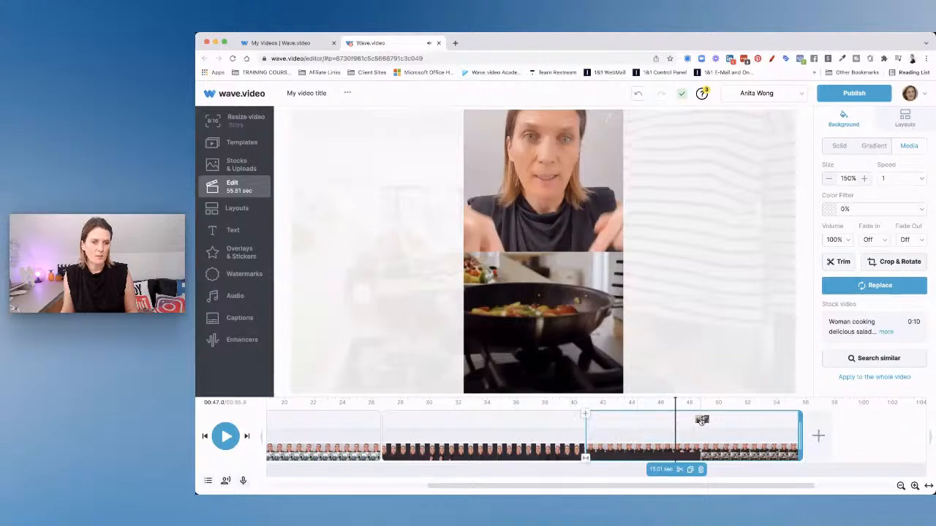
pyautogui.click(588, 427)
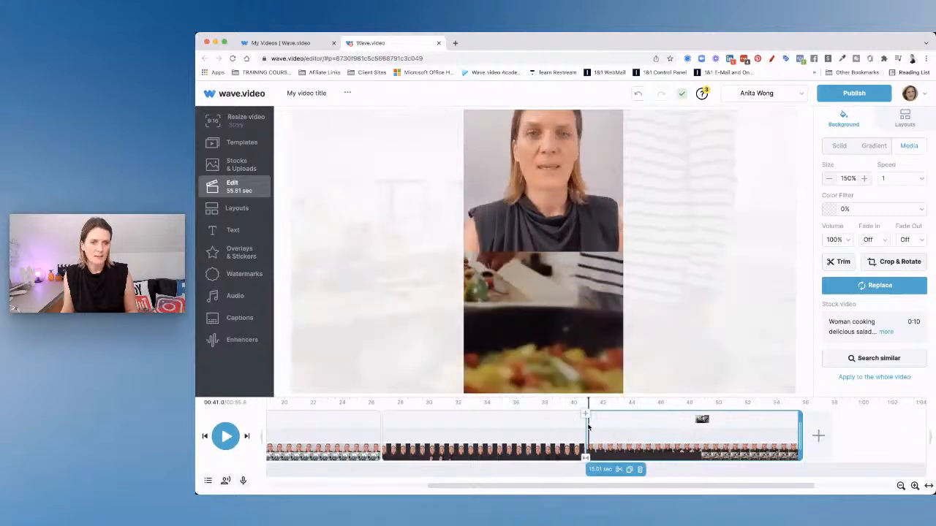
pyautogui.click(227, 436)
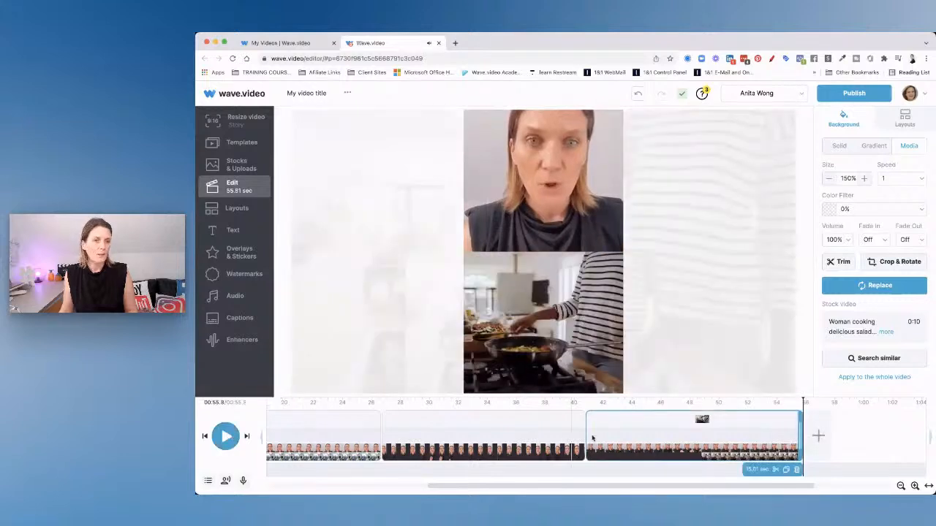
# Trim the end of the last clip in two passes, checking playback in between, so the whole video lasts 53.6 sec
pyautogui.moveTo(801, 435); pyautogui.dragTo(779, 436)
pyautogui.click(730, 432)
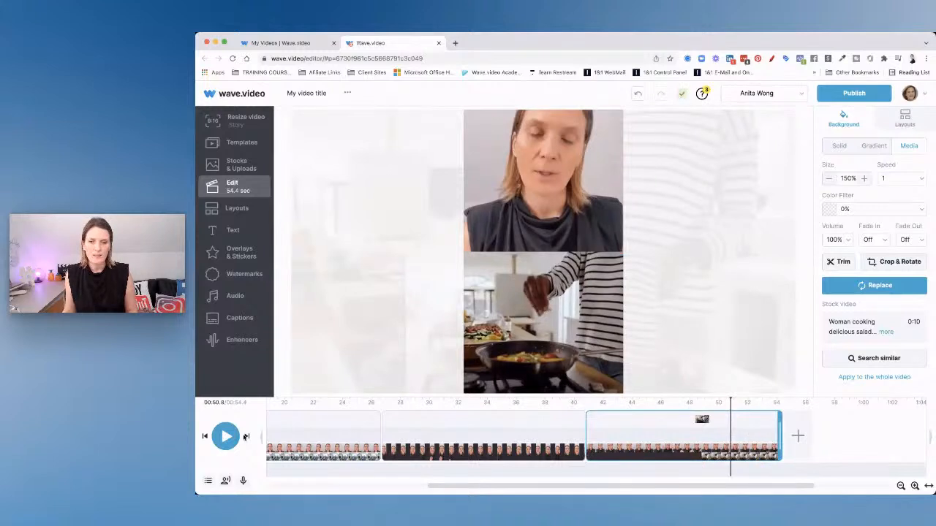
pyautogui.click(226, 436)
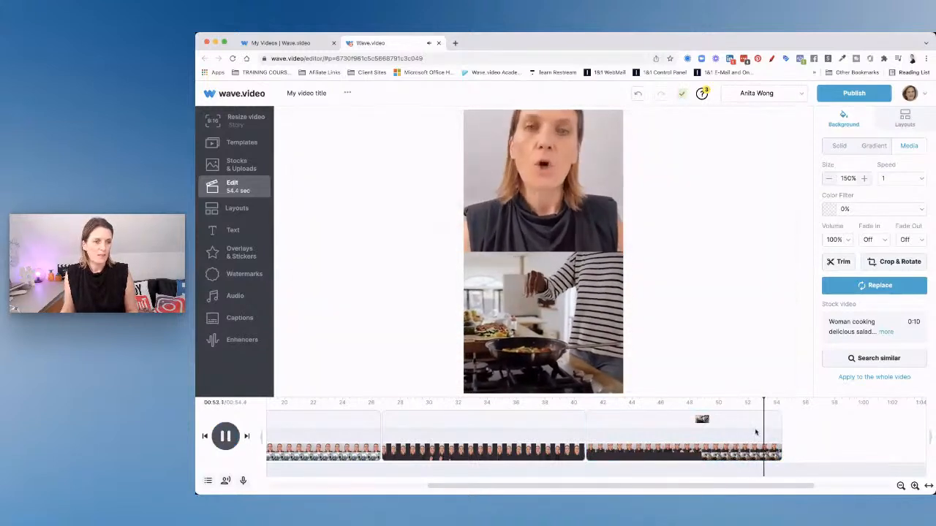
pyautogui.click(779, 435)
pyautogui.moveTo(779, 433); pyautogui.dragTo(766, 424)
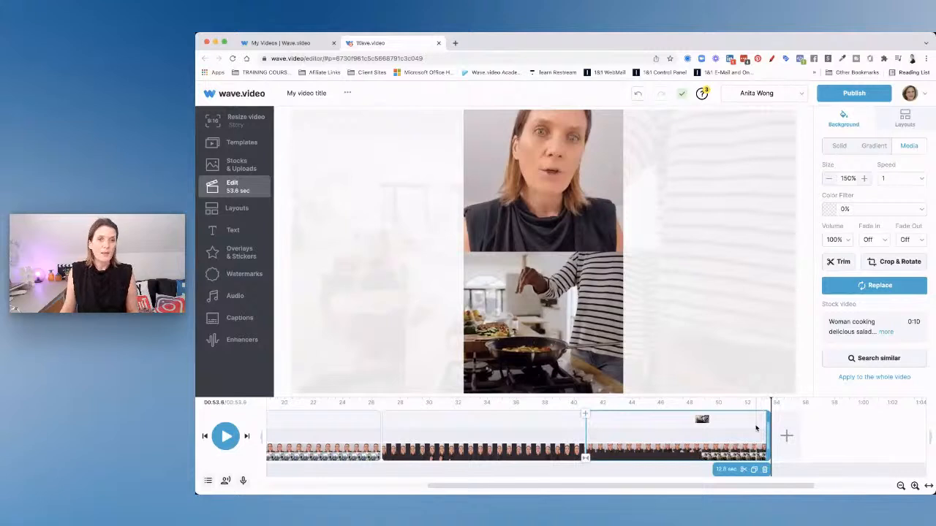
# Shift the speaker footage down within the last clip's top-half frame so her whole head fits in view
pyautogui.click(567, 156)
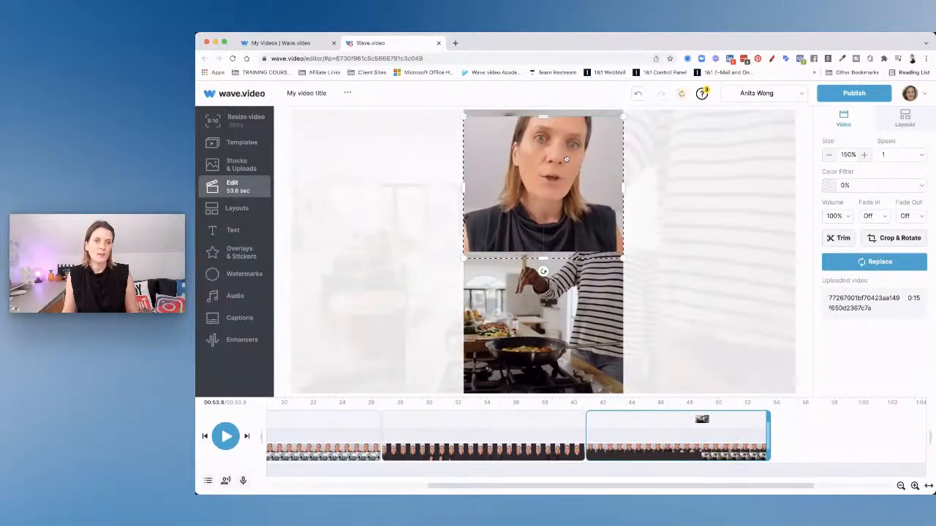
pyautogui.doubleClick(566, 157)
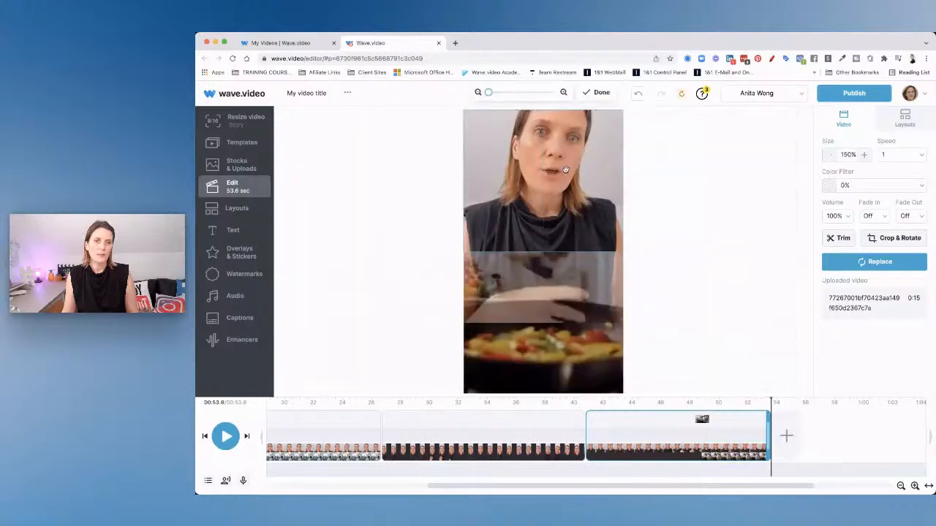
pyautogui.moveTo(566, 176); pyautogui.dragTo(566, 200)
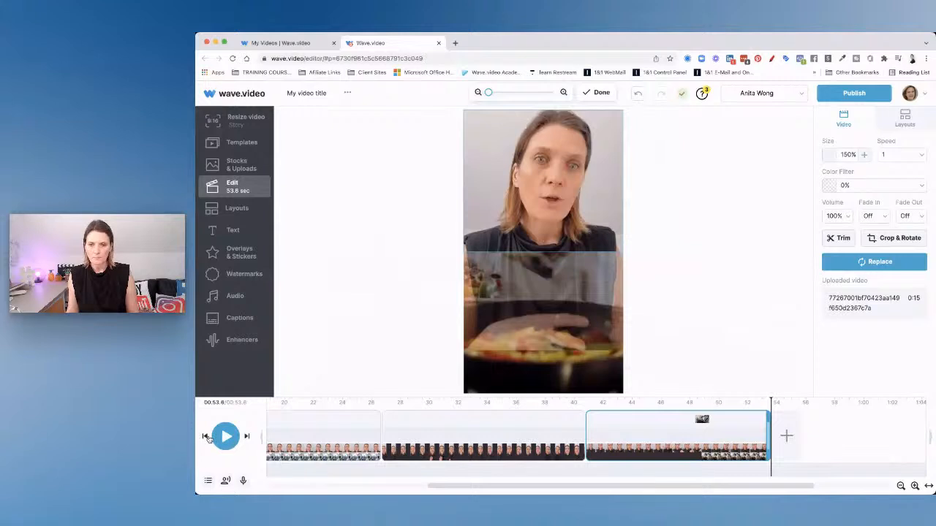
# Add a text to the first clip at 1.3 s reading "4 ways to be on video without being on video"
pyautogui.click(206, 437)
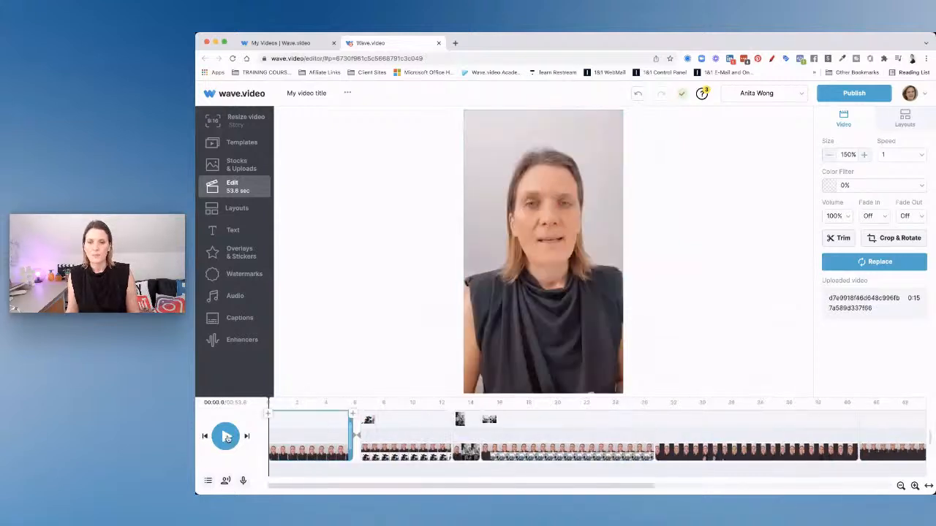
pyautogui.click(227, 437)
pyautogui.click(227, 436)
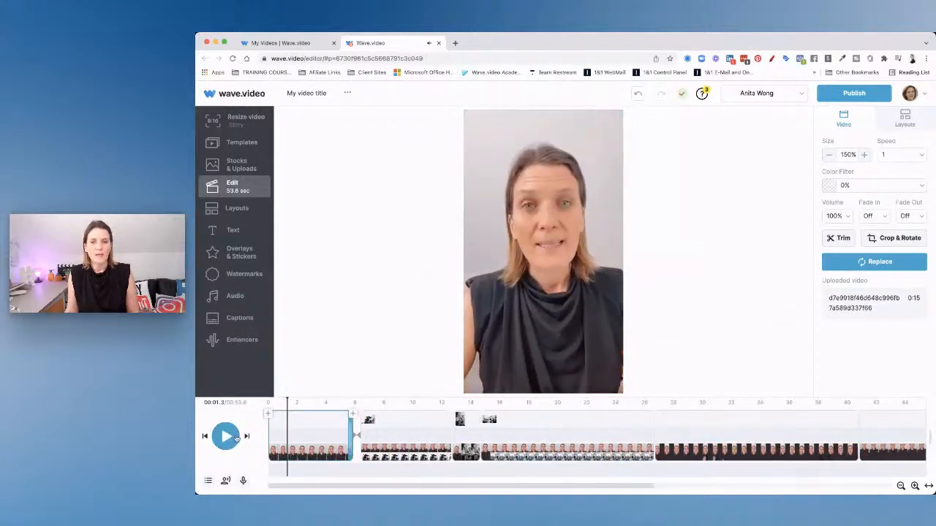
pyautogui.click(305, 435)
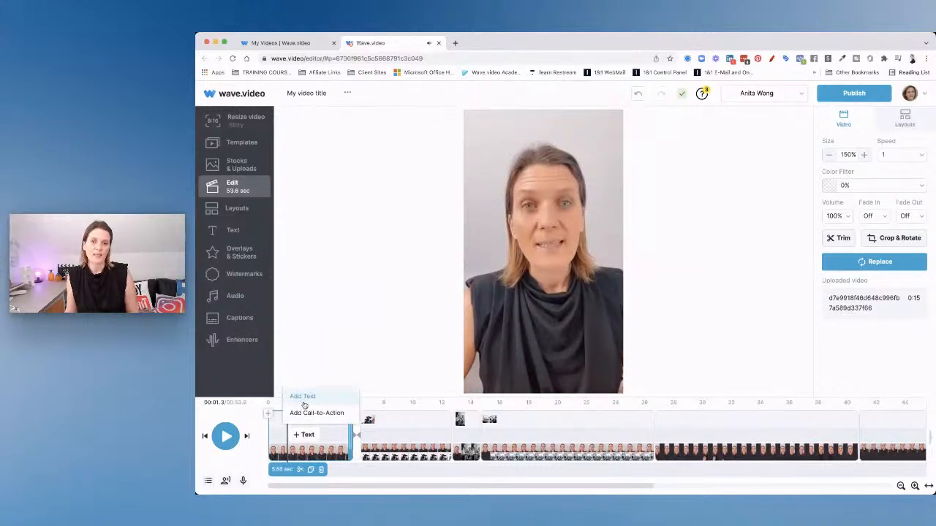
pyautogui.click(304, 397)
pyautogui.doubleClick(561, 271)
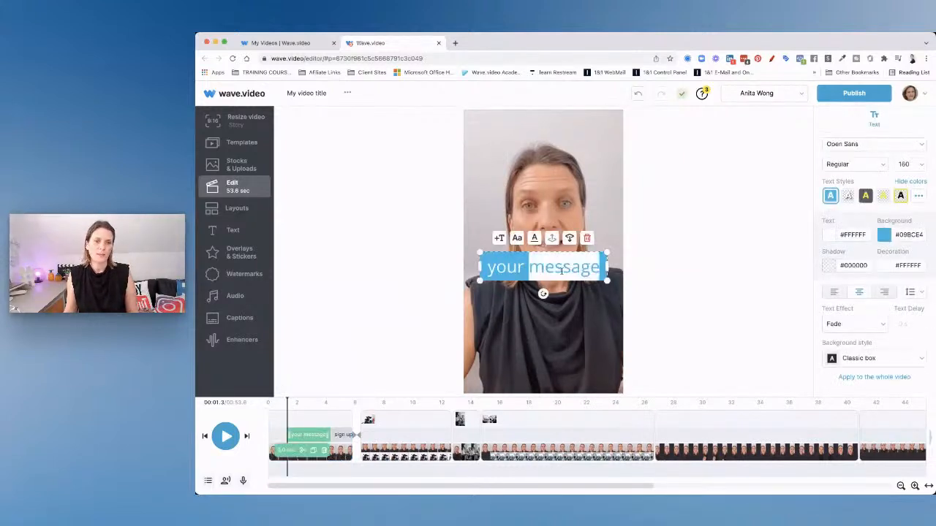
pyautogui.tripleClick(562, 271)
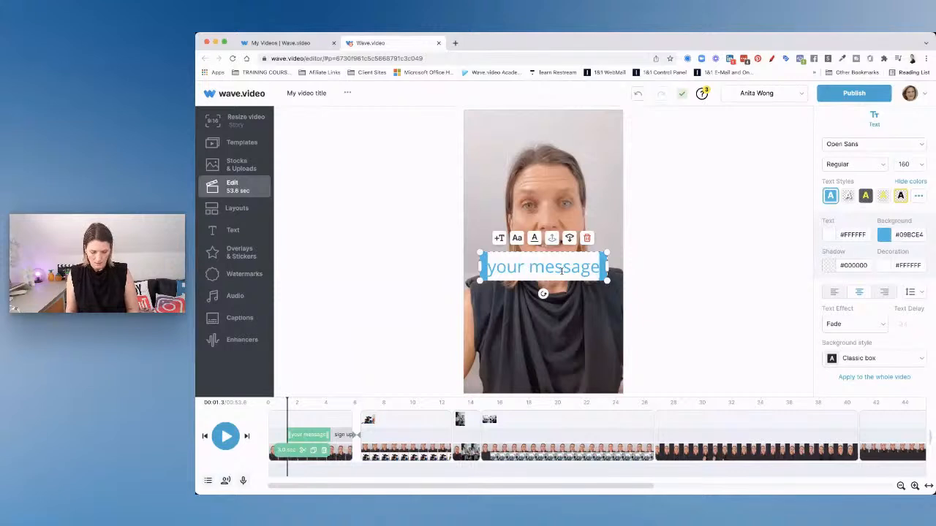
pyautogui.write('4 w')
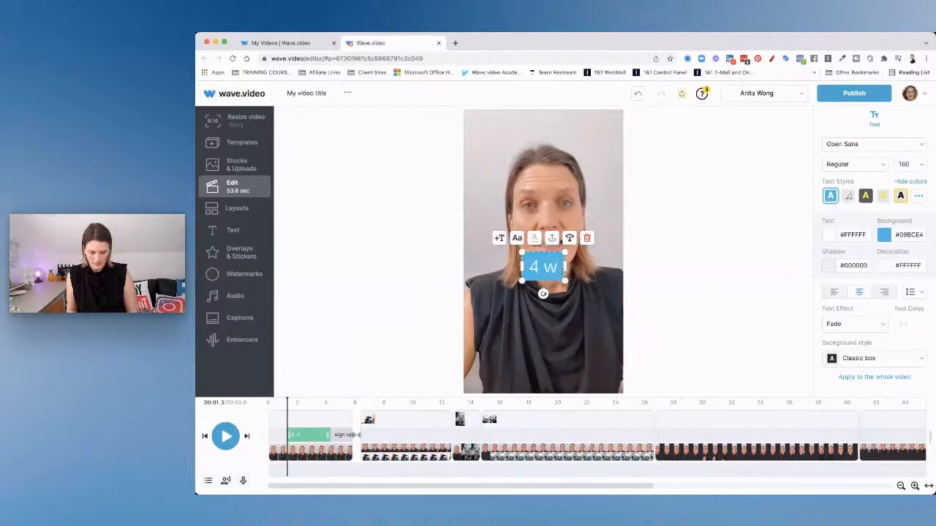
pyautogui.write('ays to be on v')
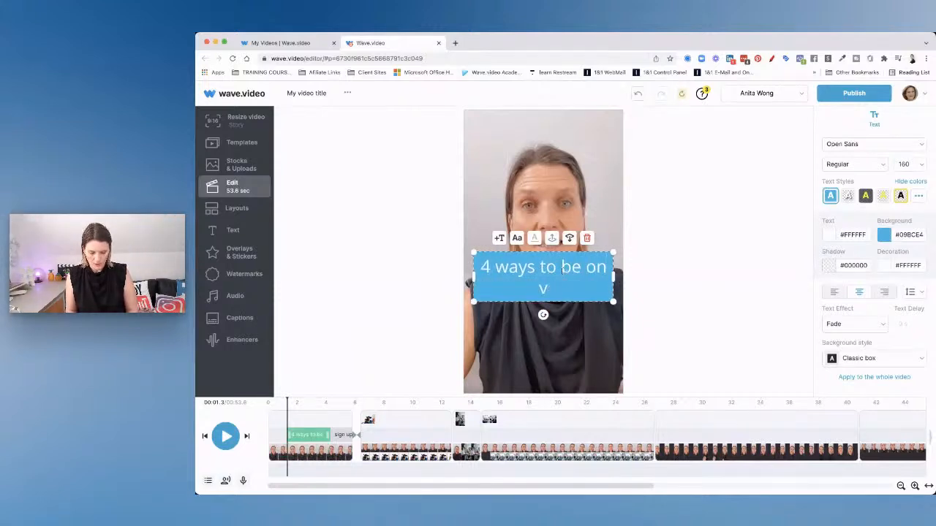
pyautogui.write('ideo without')
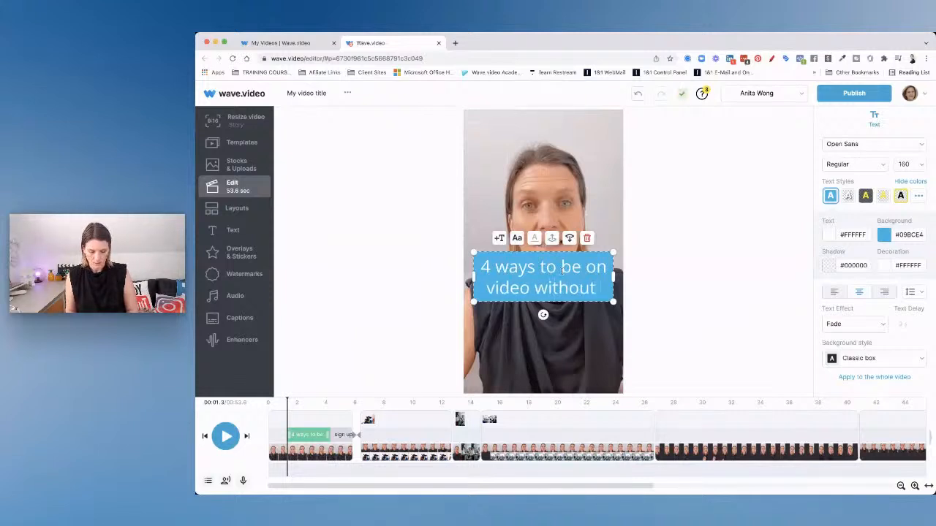
pyautogui.write(' being on video')
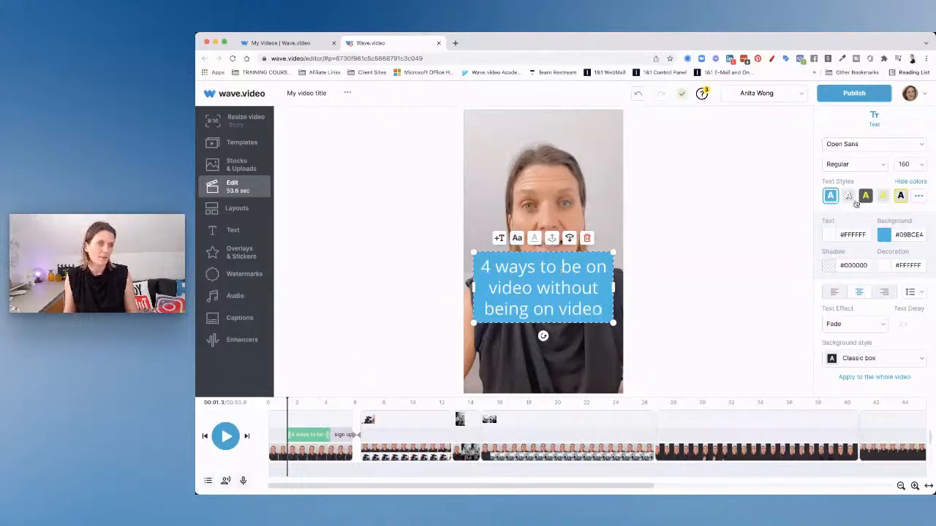
# Apply the brand text style with white letters on a red #FF3850 background to the title text
pyautogui.click(919, 197)
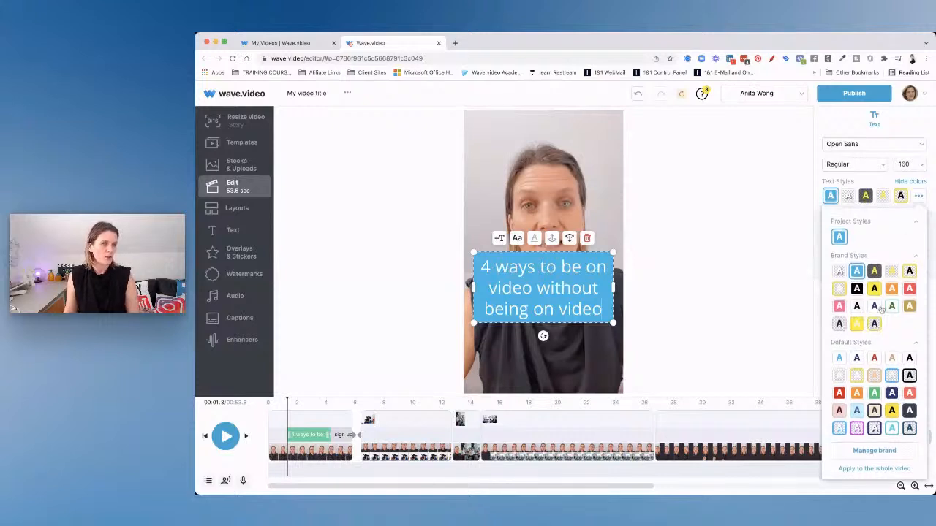
pyautogui.click(916, 256)
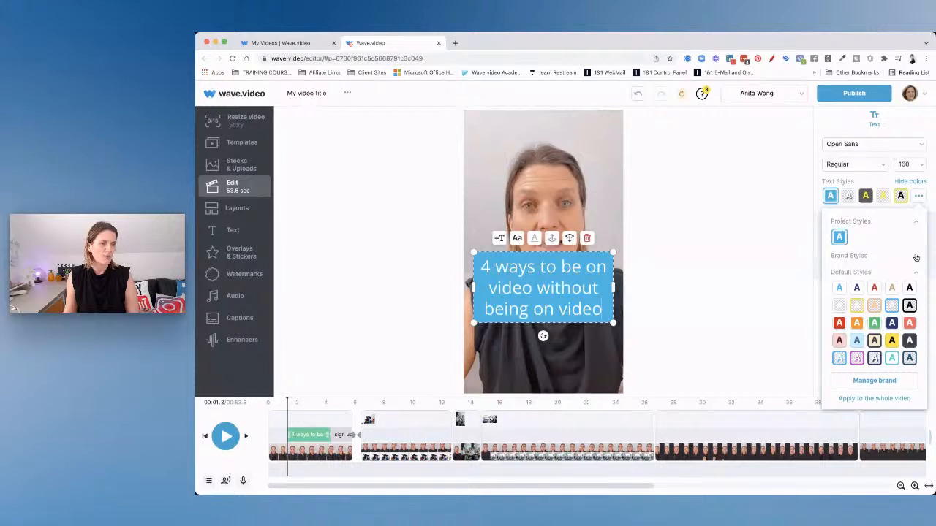
pyautogui.click(916, 257)
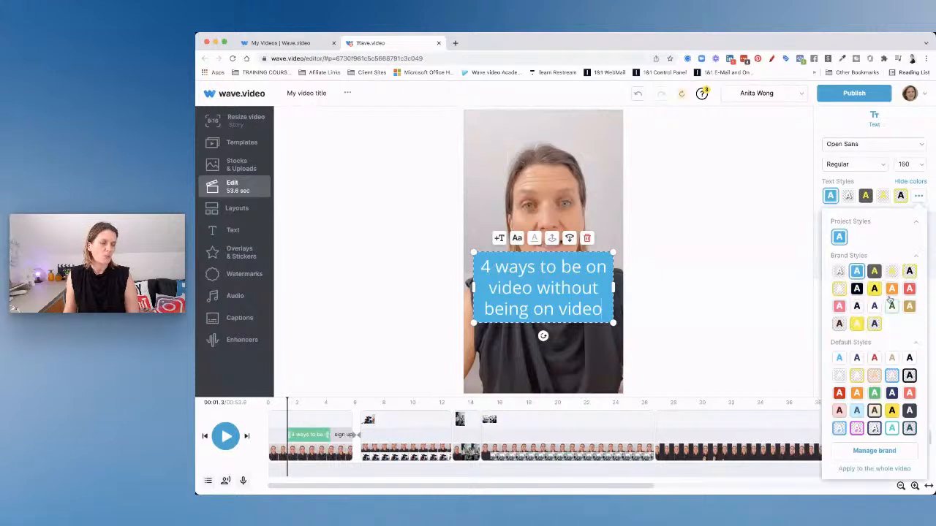
pyautogui.click(908, 290)
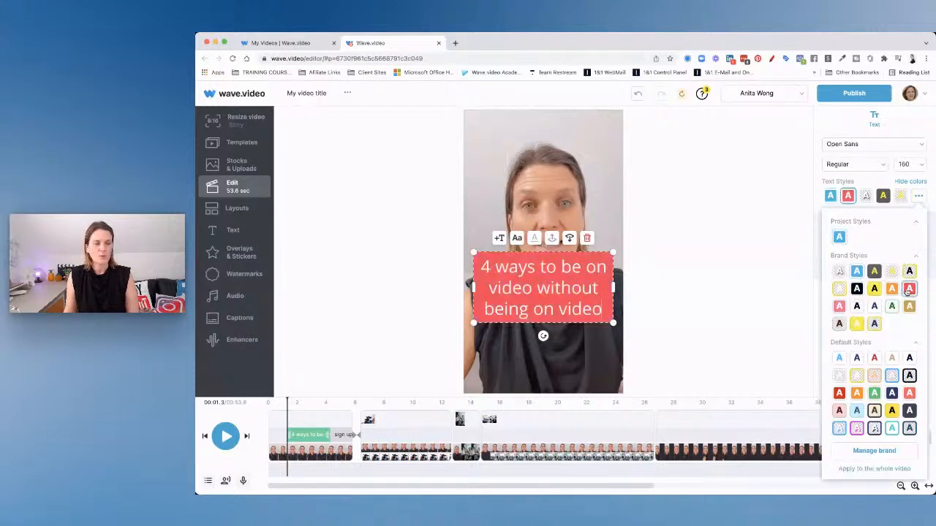
pyautogui.click(820, 178)
# Try the Wrap, Split, Rounded and Diagonal box backgrounds on the title text, then set its background style to Underline
pyautogui.click(852, 360)
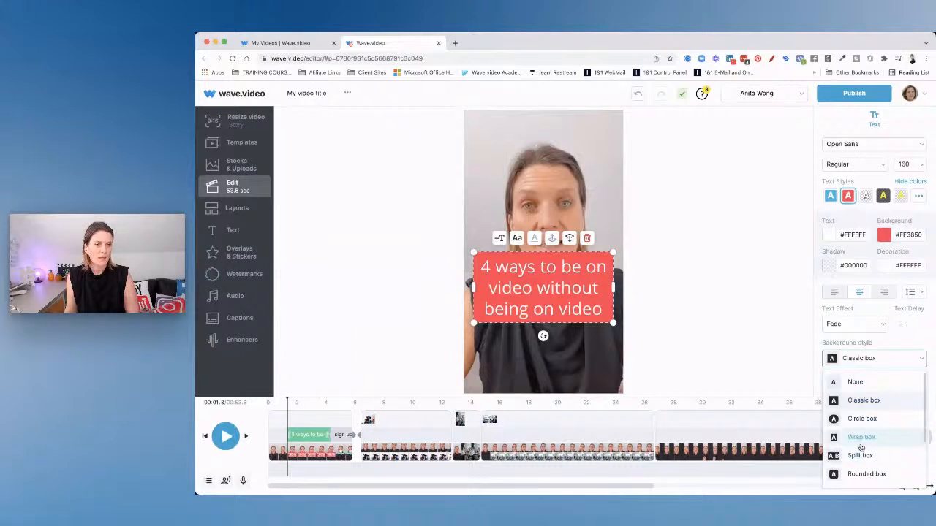
pyautogui.click(861, 439)
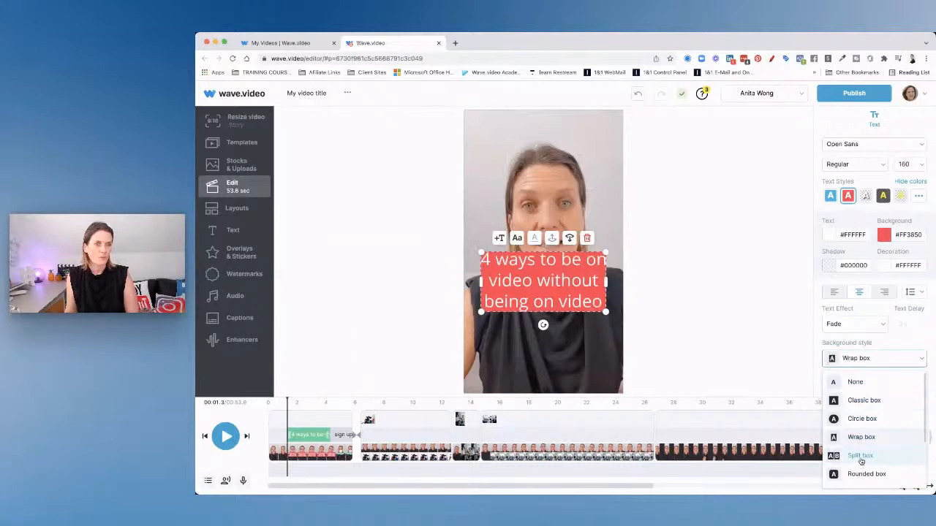
pyautogui.click(861, 458)
pyautogui.click(864, 473)
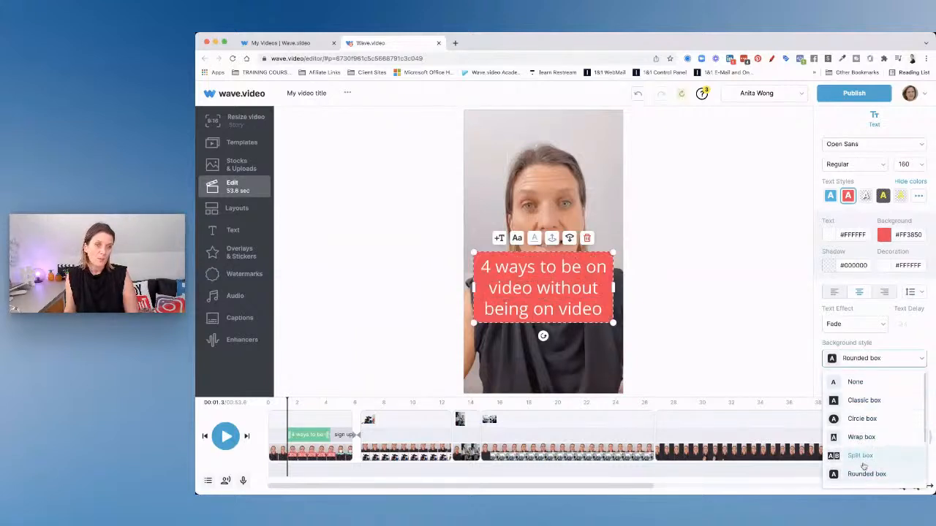
pyautogui.scroll(-2, 865, 444)
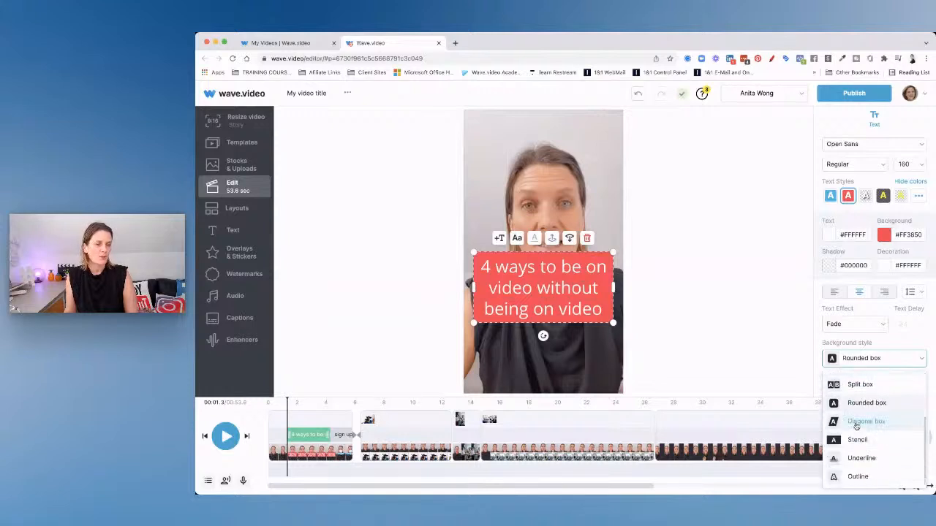
pyautogui.click(856, 425)
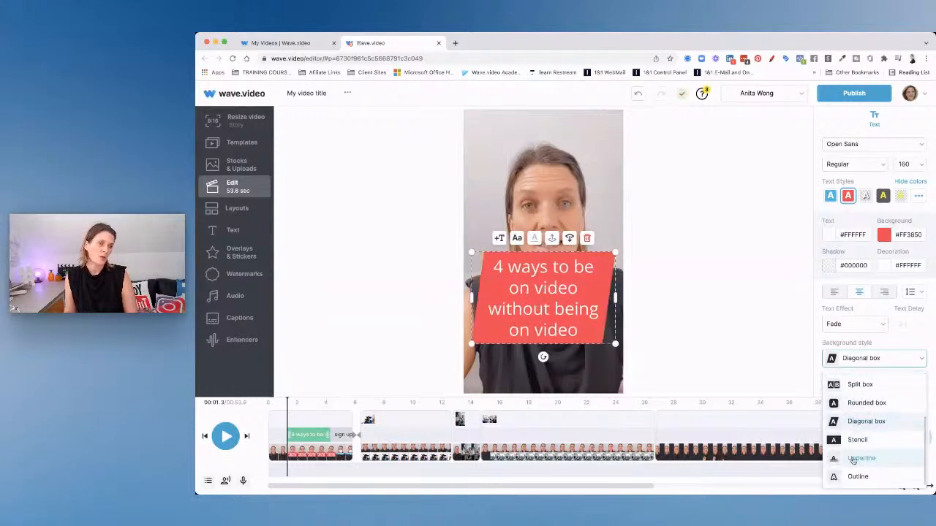
pyautogui.click(854, 460)
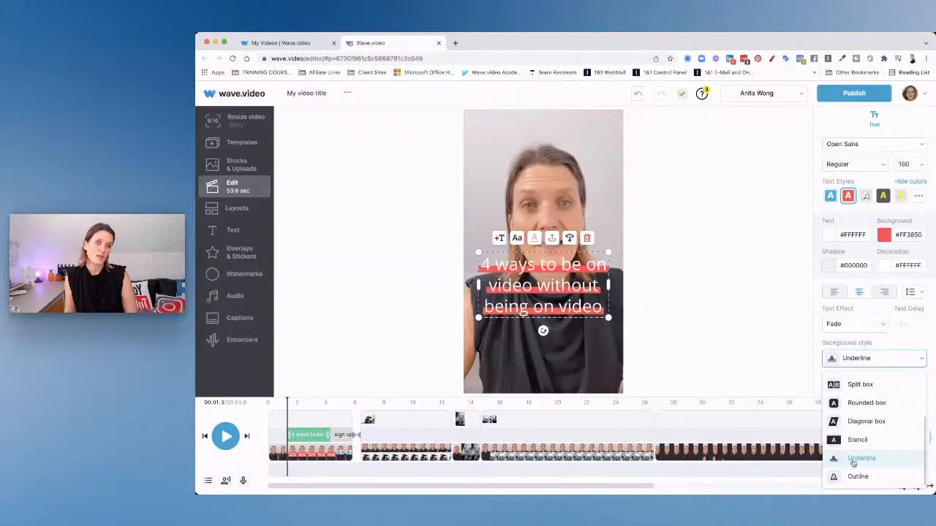
# Set the title text's animation effect to Type
pyautogui.click(838, 324)
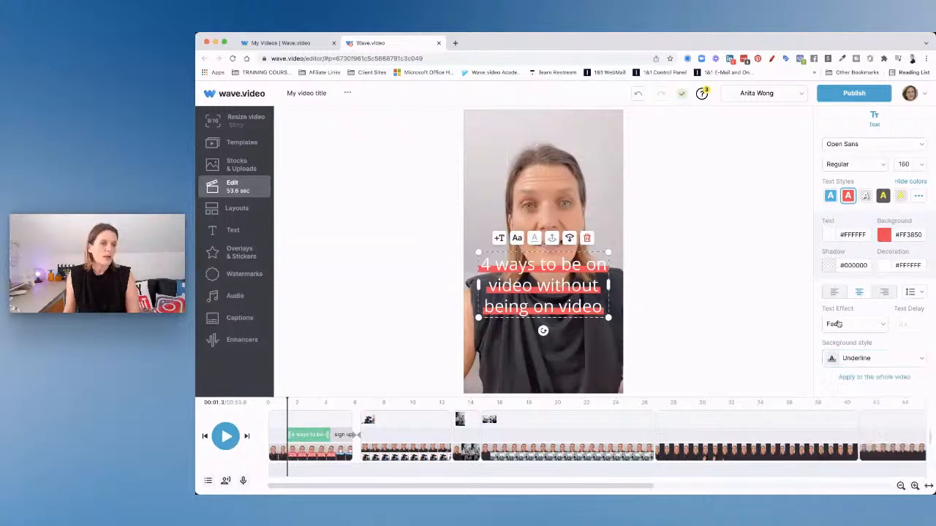
pyautogui.click(879, 326)
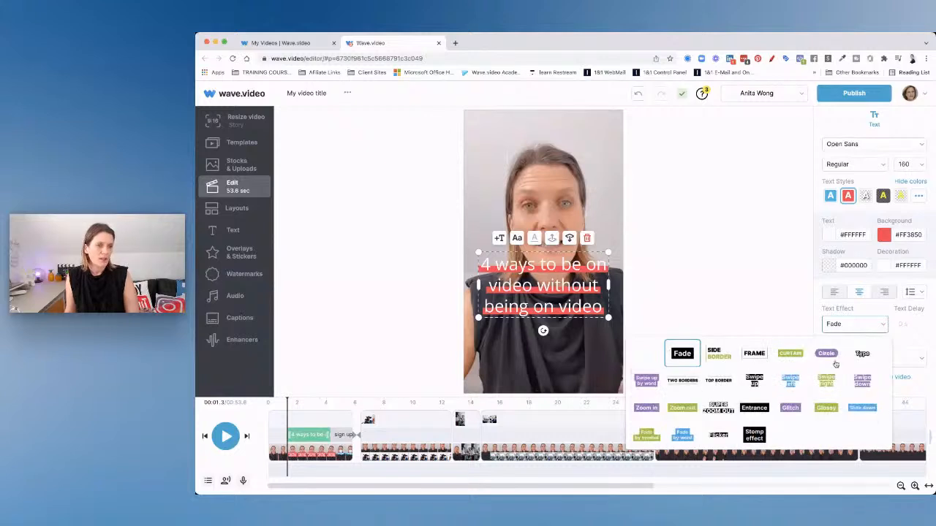
pyautogui.click(861, 354)
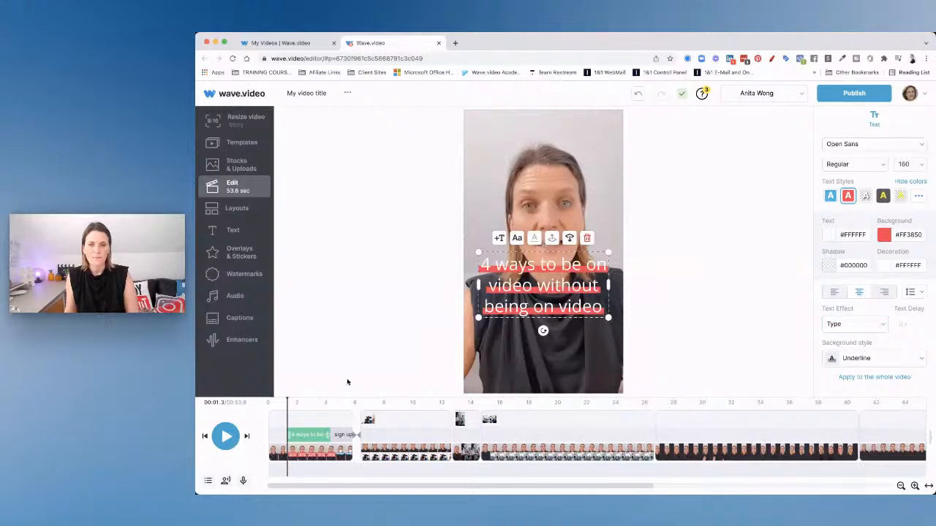
# Delete the extra "sign up" text from the first clip and stretch the title text to span the whole clip
pyautogui.click(343, 435)
pyautogui.click(347, 452)
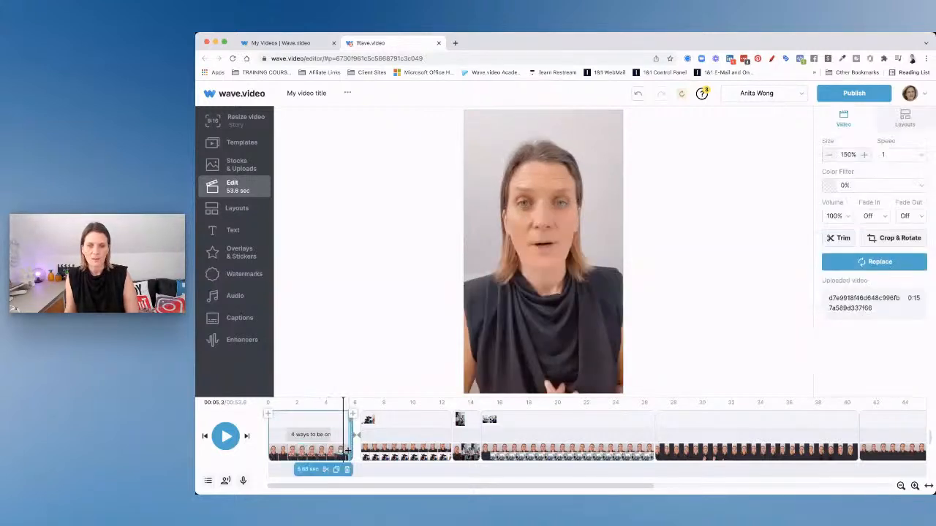
pyautogui.click(282, 434)
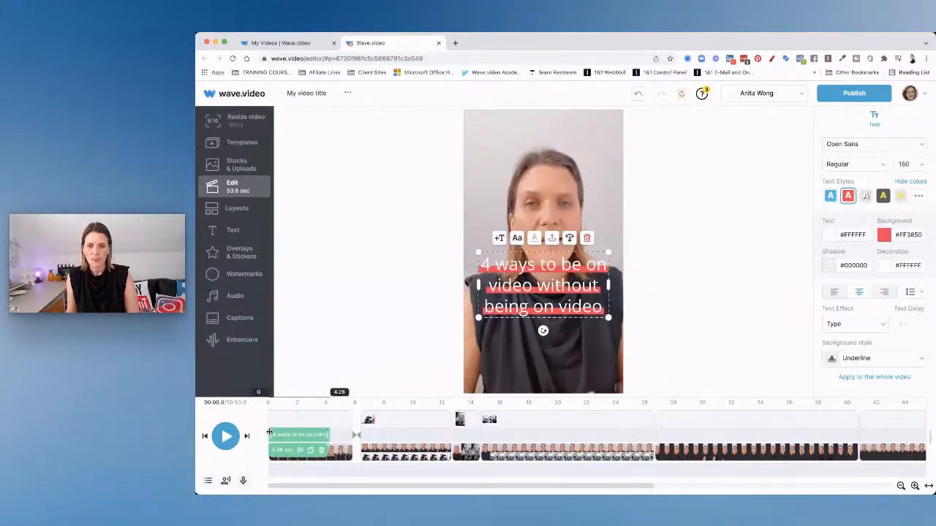
pyautogui.moveTo(329, 435); pyautogui.dragTo(352, 435)
# Move the title text down onto the speaker's chest so that it no longer touches her face, keeping it horizontally centred
pyautogui.moveTo(553, 286); pyautogui.dragTo(554, 283)
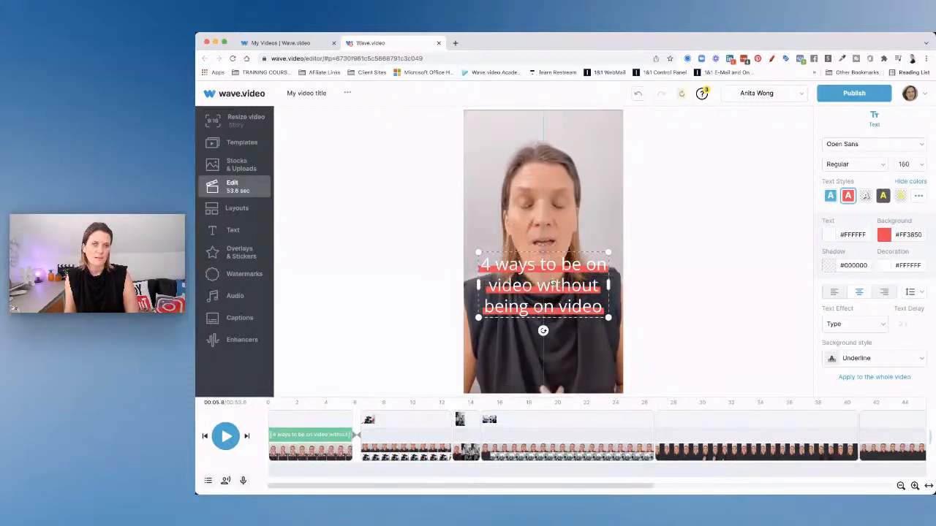
pyautogui.click(309, 432)
pyautogui.moveTo(561, 290); pyautogui.dragTo(563, 335)
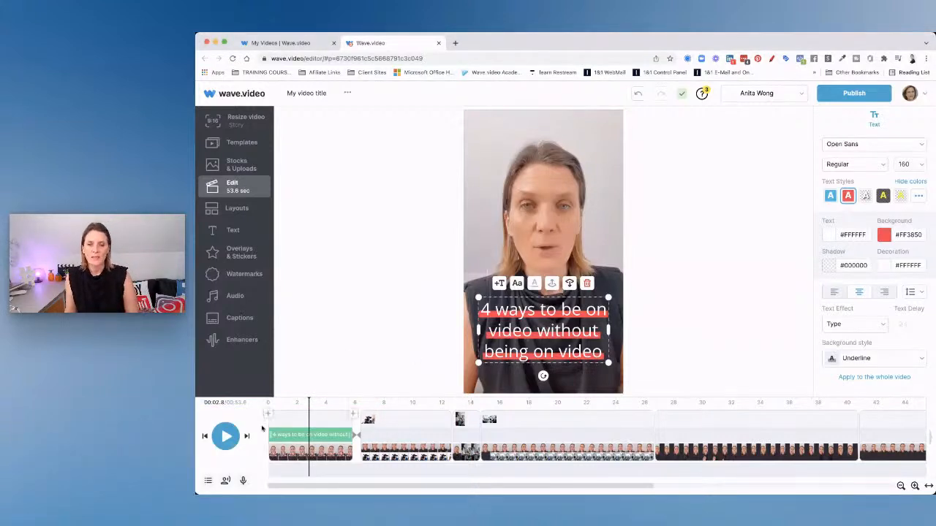
# Play back the whole video from the start to check the title text, transitions, layouts and overlays
pyautogui.click(204, 436)
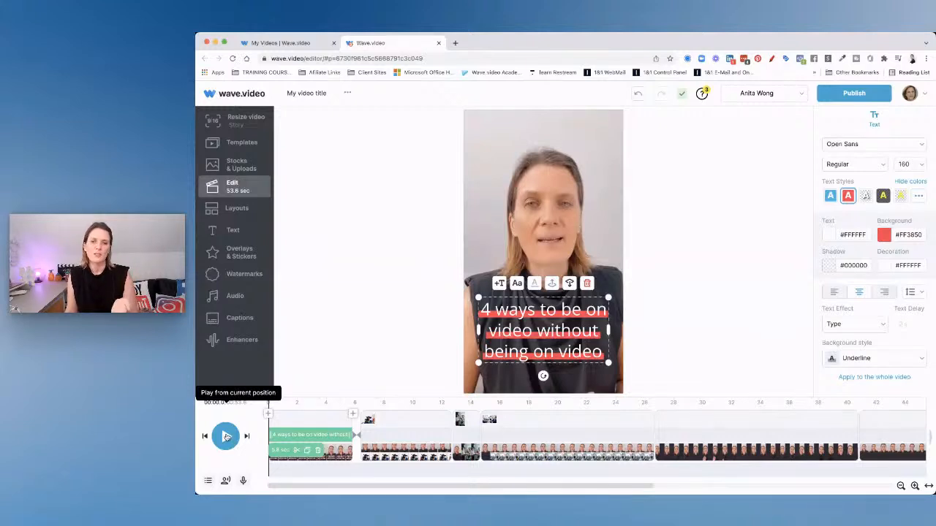
pyautogui.click(226, 437)
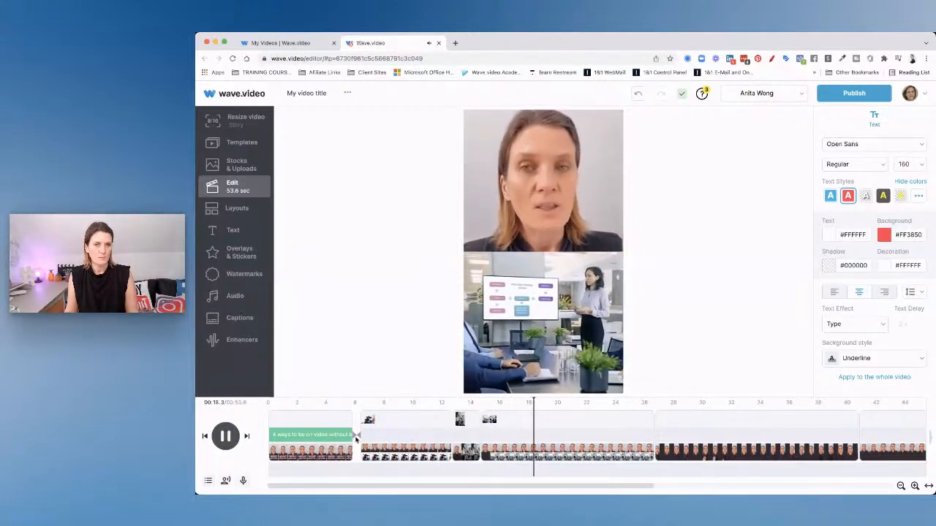
pyautogui.hscroll(5, 356, 437)
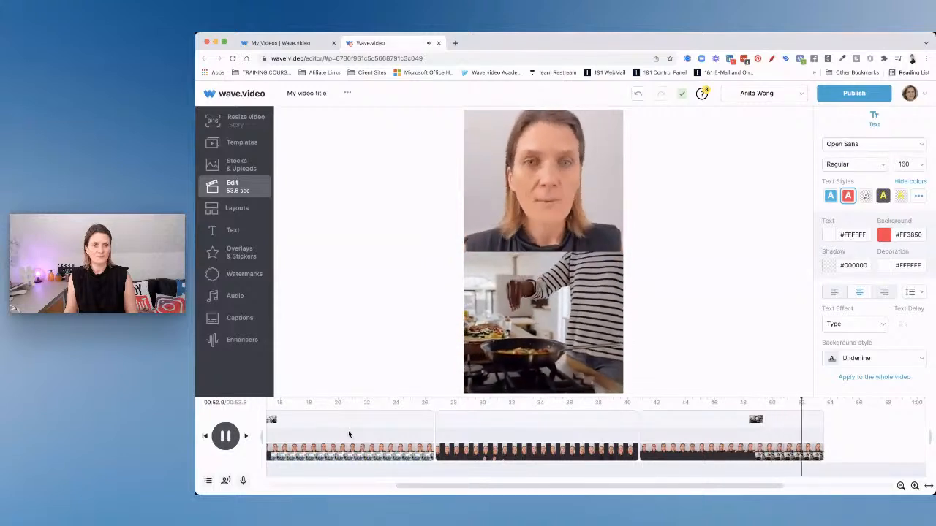
pyautogui.click(226, 436)
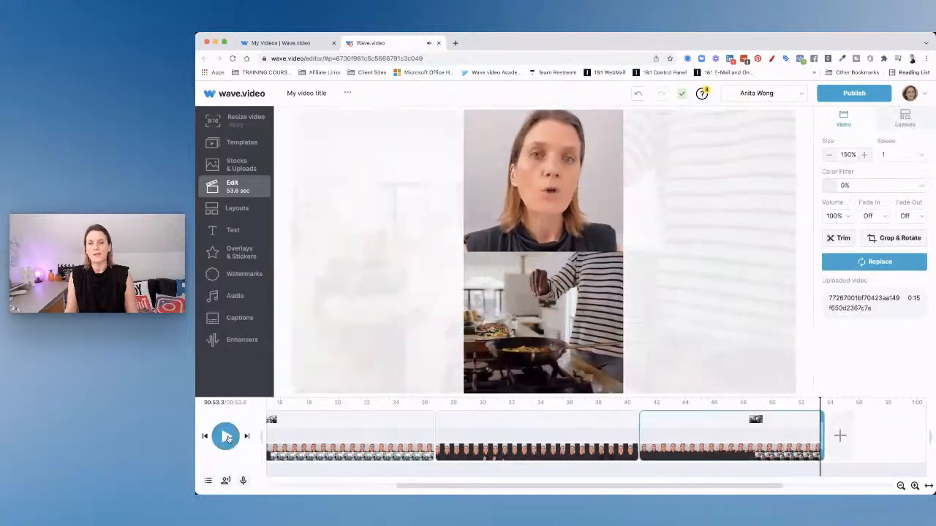
# Trim the end of the last clip slightly so the video lasts 53.4 sec, and play back the ending
pyautogui.moveTo(820, 438); pyautogui.dragTo(816, 437)
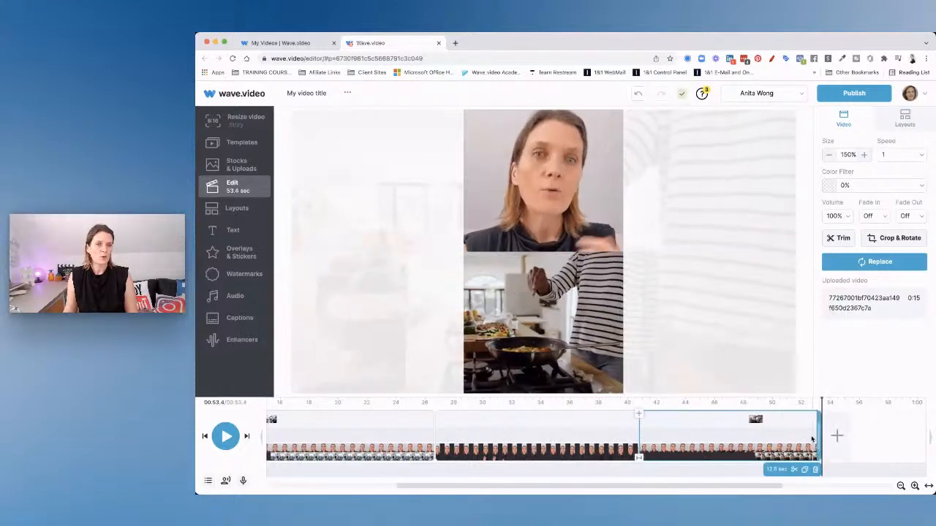
pyautogui.click(807, 438)
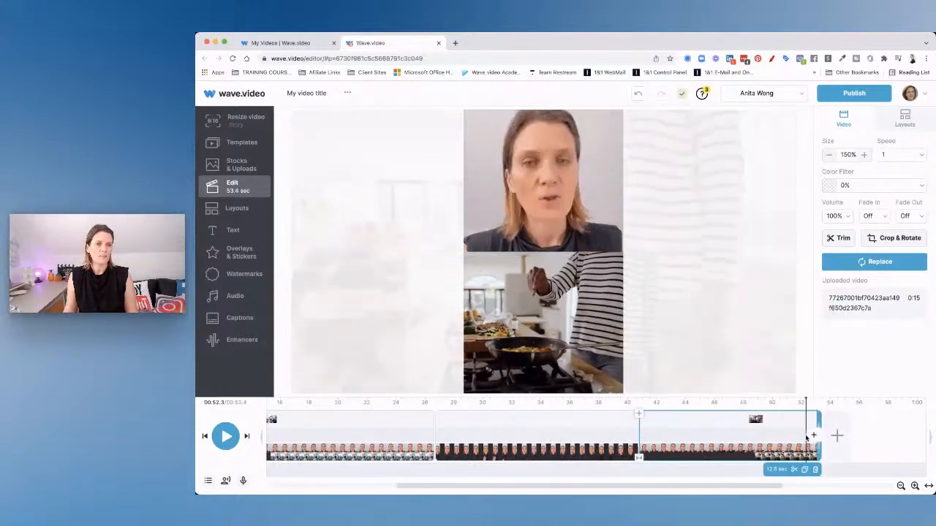
pyautogui.click(226, 436)
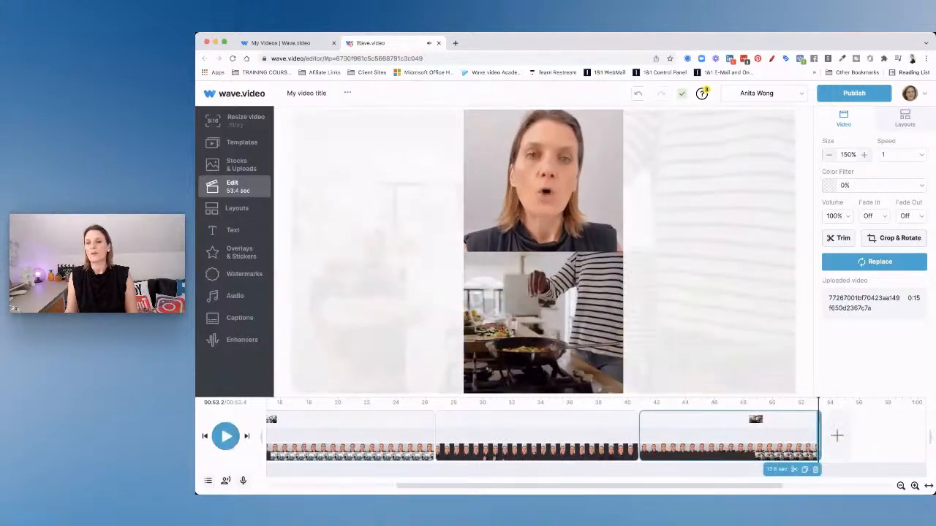
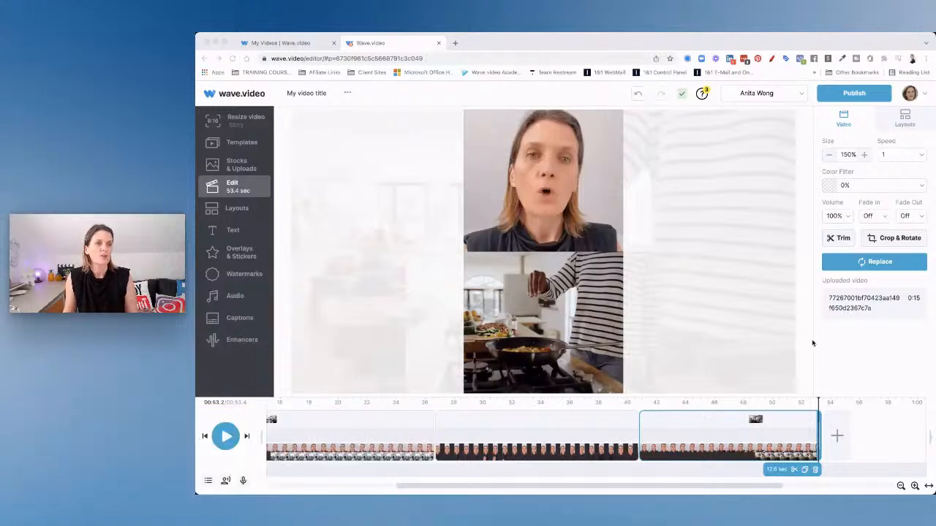
pyautogui.click(837, 354)
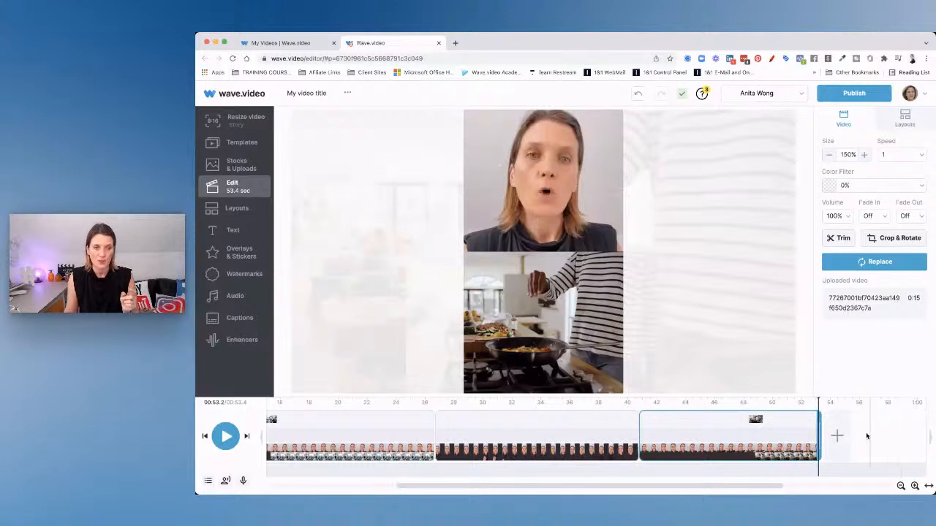
# Add a solid colour clip after the last clip and set its colour to the yellow brand colour #FFD832
pyautogui.click(901, 486)
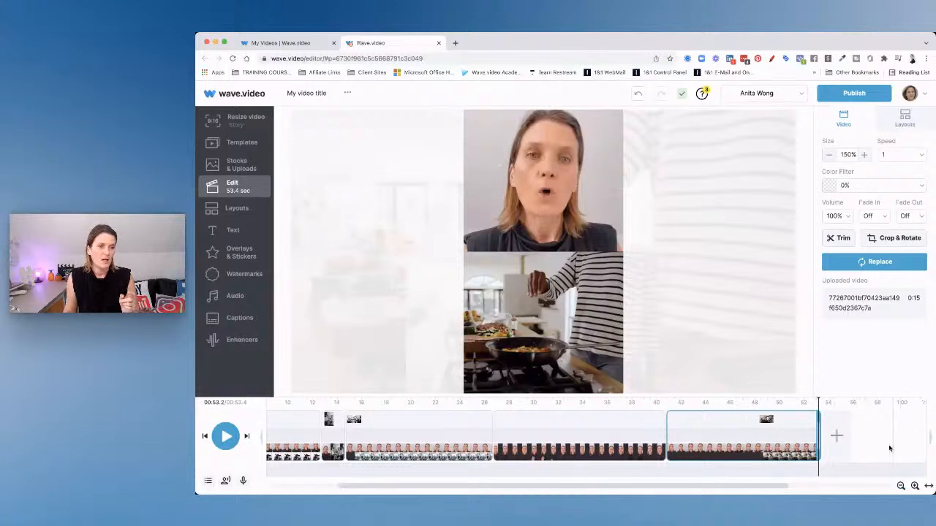
pyautogui.click(837, 436)
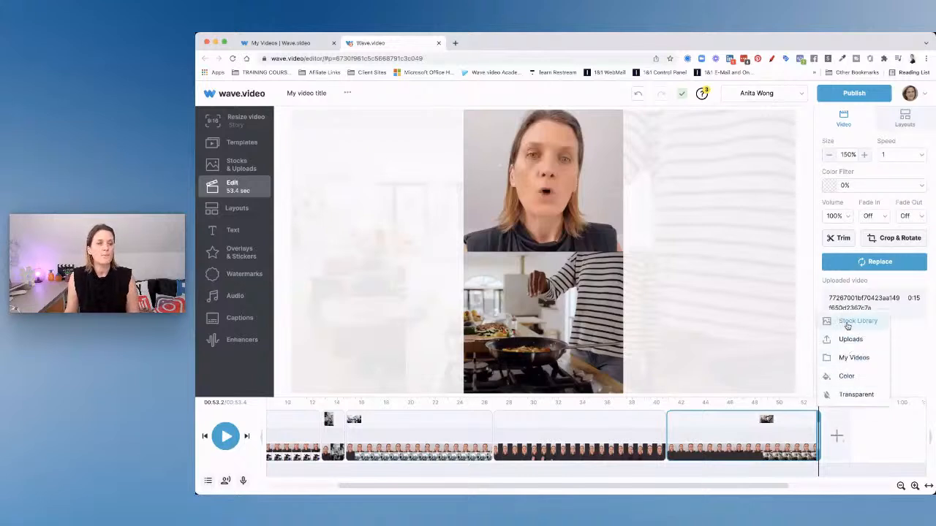
pyautogui.click(847, 377)
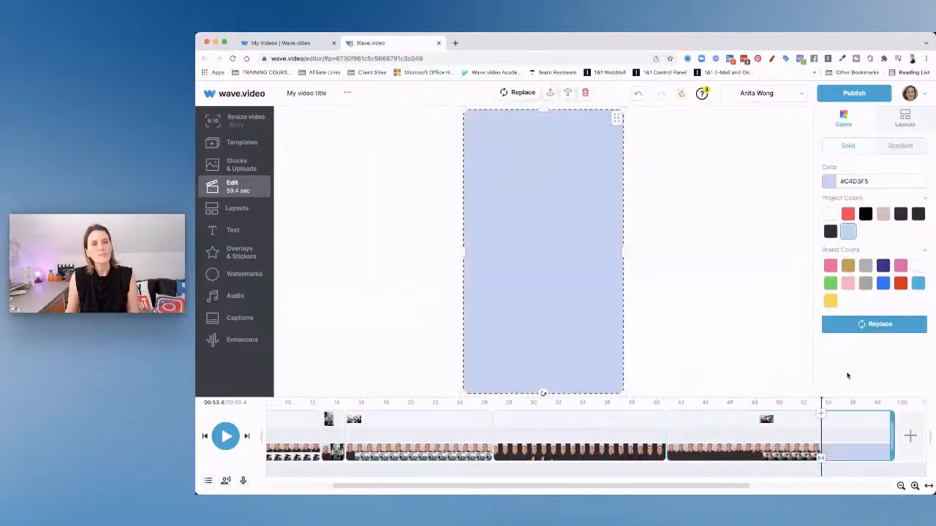
pyautogui.click(830, 301)
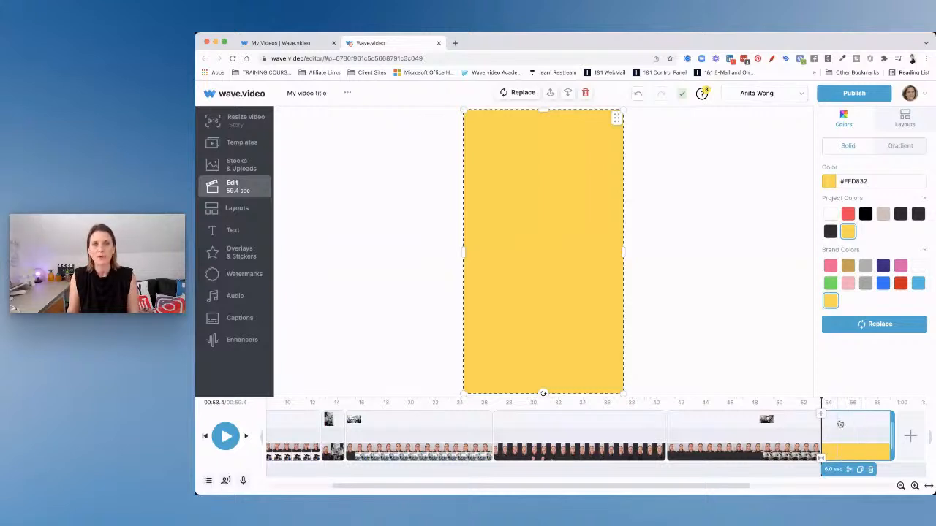
pyautogui.moveTo(835, 436)
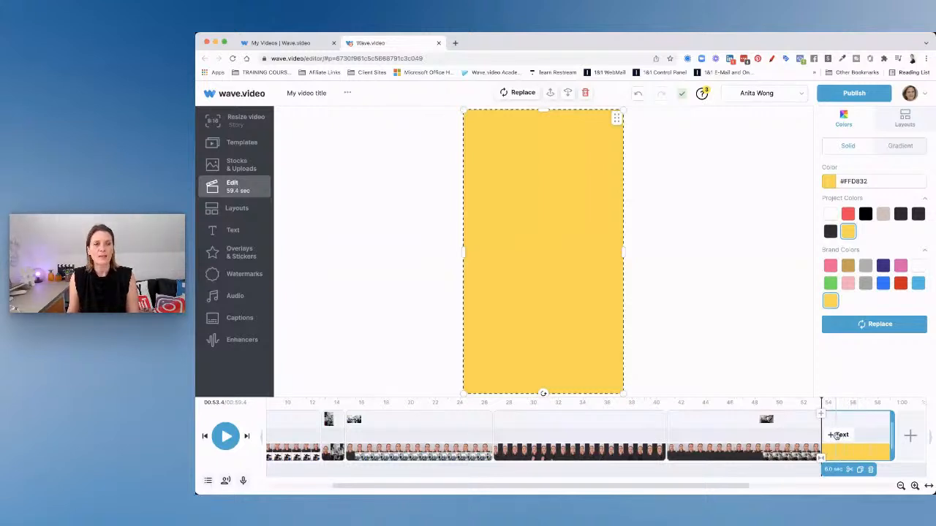
pyautogui.click(838, 435)
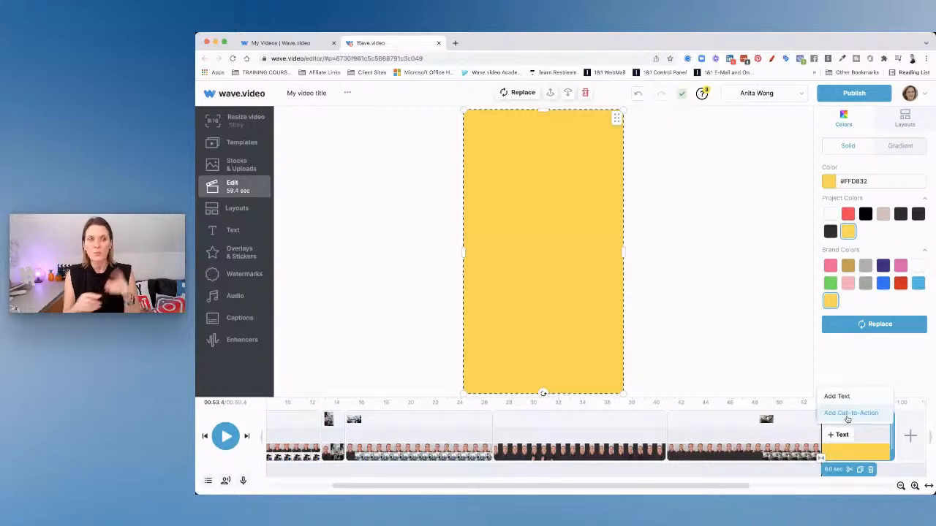
pyautogui.click(847, 418)
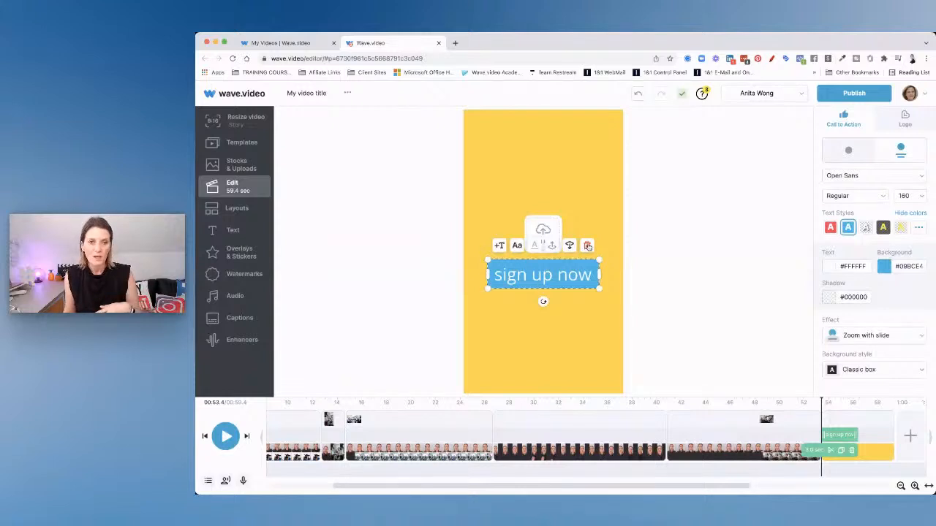
pyautogui.click(586, 245)
pyautogui.click(542, 248)
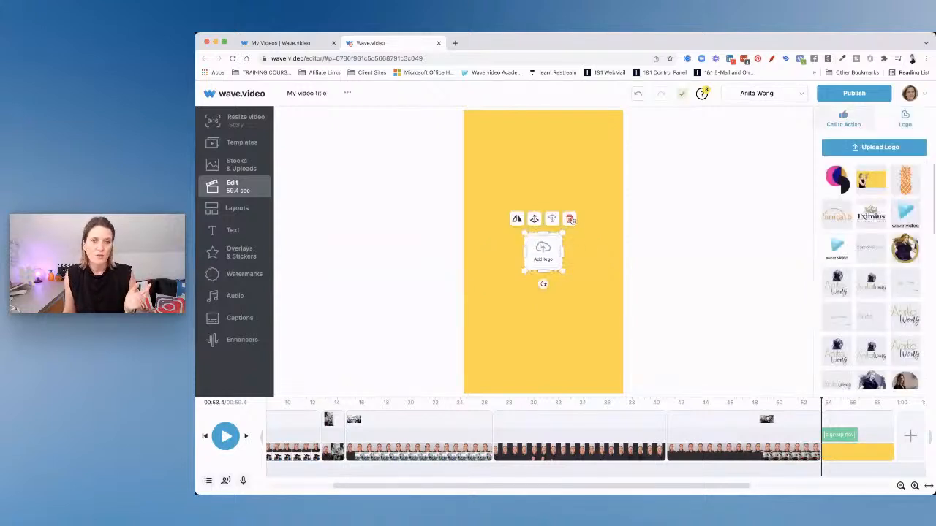
pyautogui.click(570, 219)
# Add a text to the yellow clip and apply the white brand style with a dark shadow and no background
pyautogui.click(837, 435)
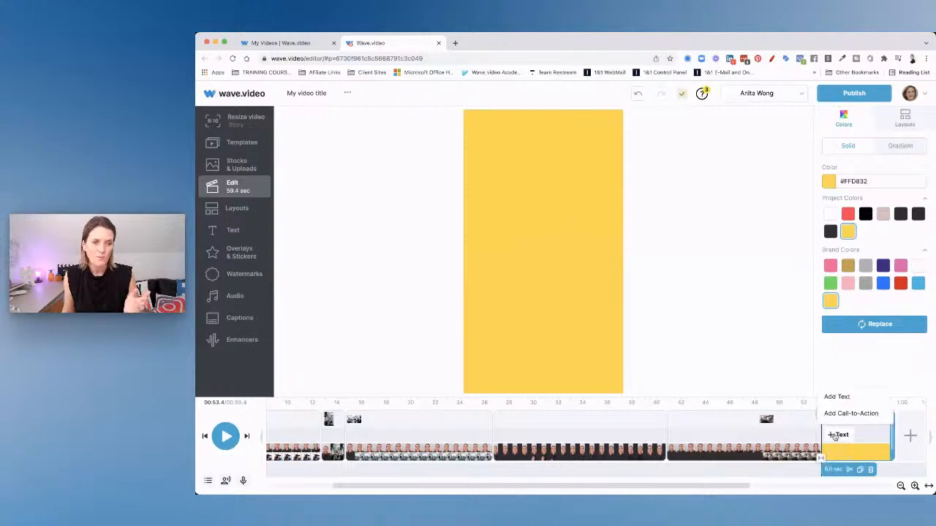
pyautogui.click(830, 397)
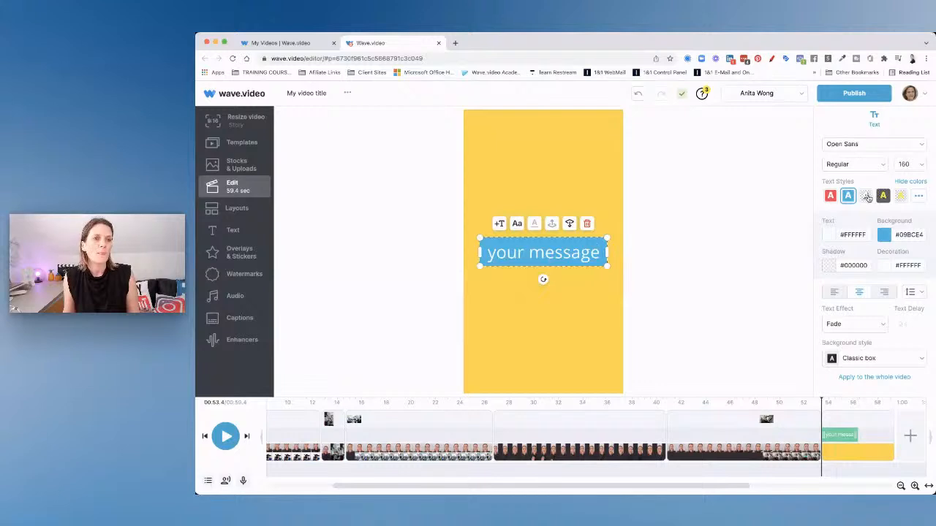
pyautogui.click(916, 197)
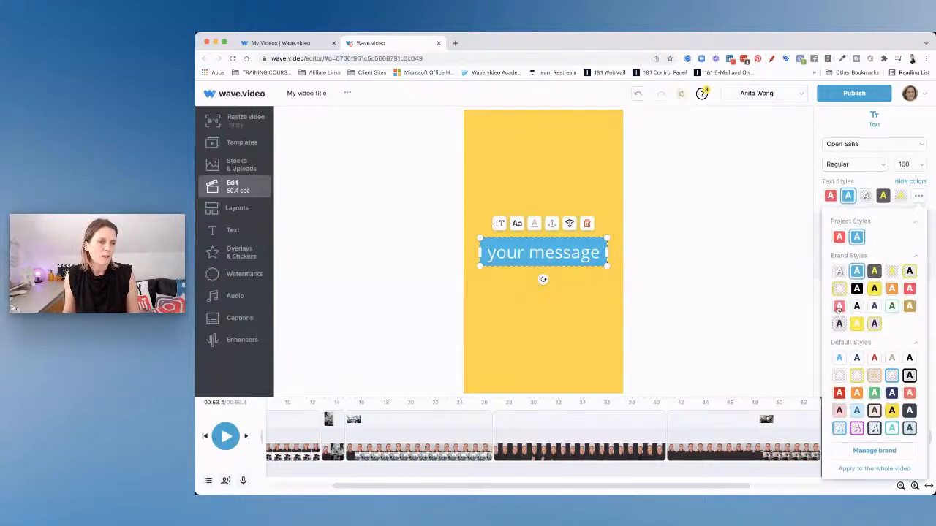
pyautogui.click(838, 272)
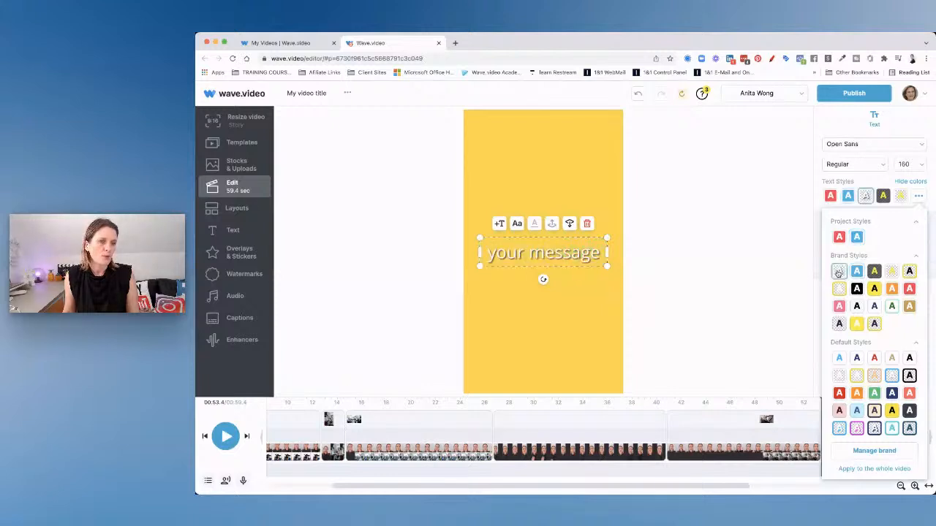
pyautogui.click(820, 183)
# Colour the yellow clip's text with the brand pink #FF5E97 and set its shadow opacity to 0%
pyautogui.click(829, 235)
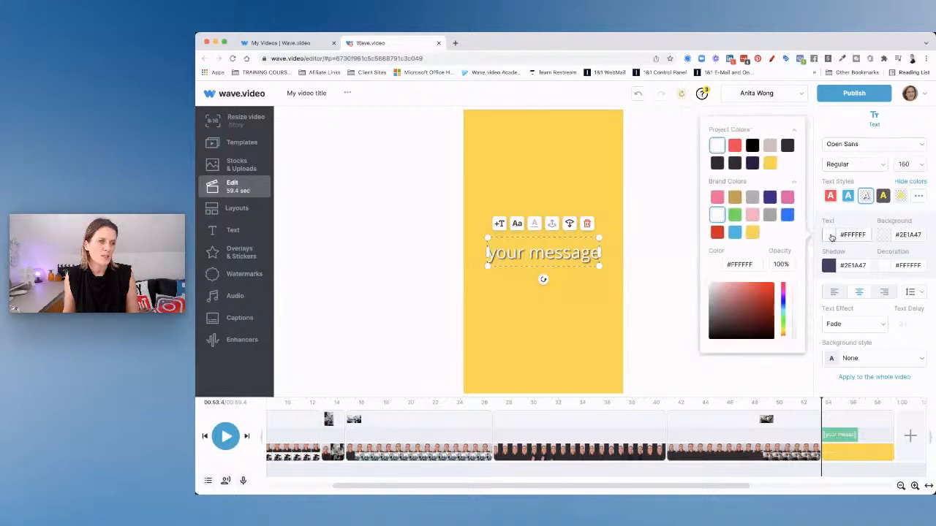
pyautogui.click(716, 197)
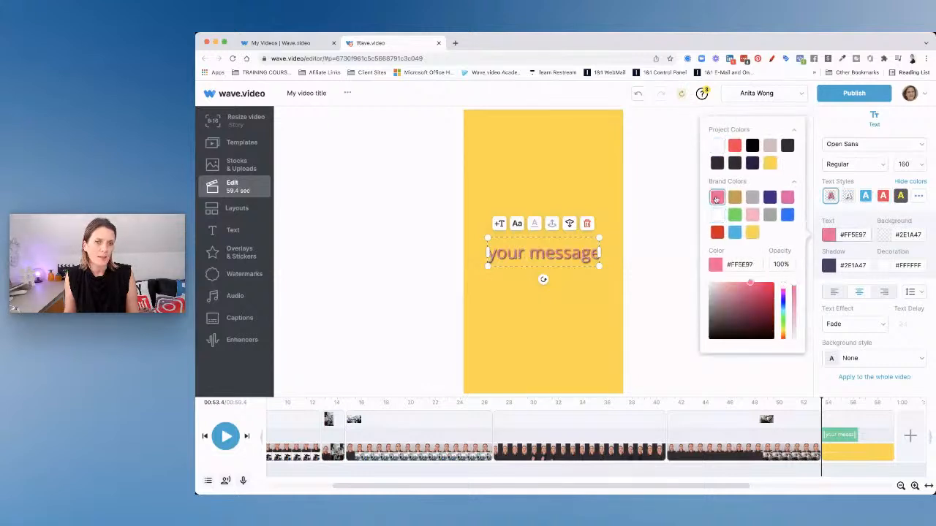
pyautogui.click(834, 272)
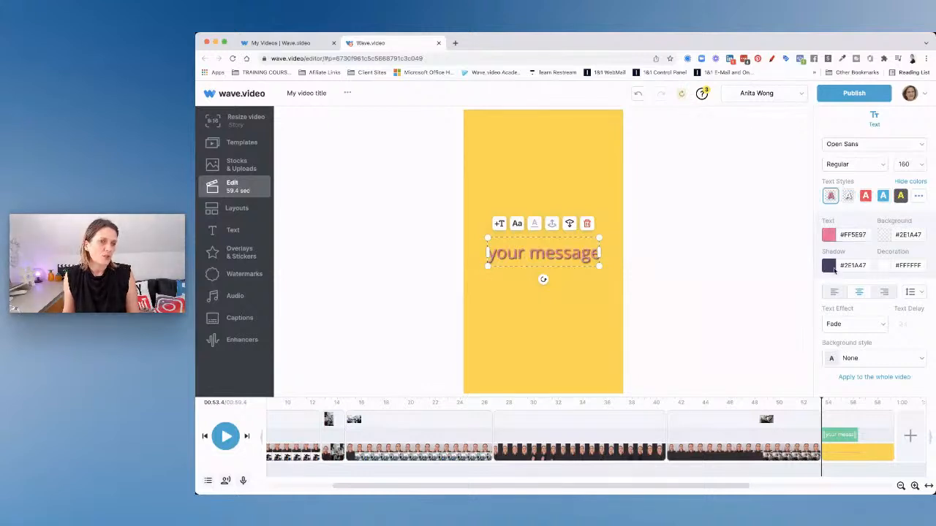
pyautogui.click(831, 268)
pyautogui.moveTo(793, 305); pyautogui.dragTo(795, 370)
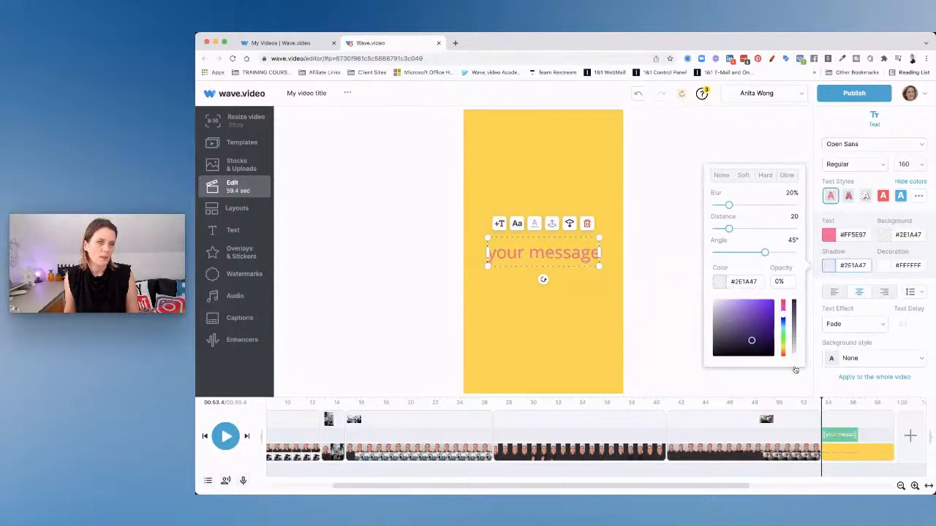
# Set the font weight of the yellow clip's text to Bold
pyautogui.click(845, 166)
pyautogui.click(844, 166)
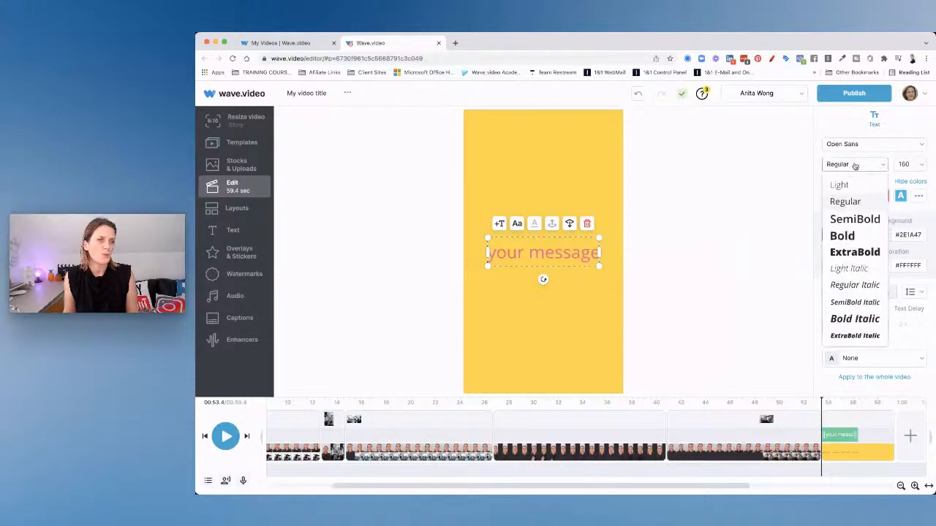
pyautogui.click(851, 236)
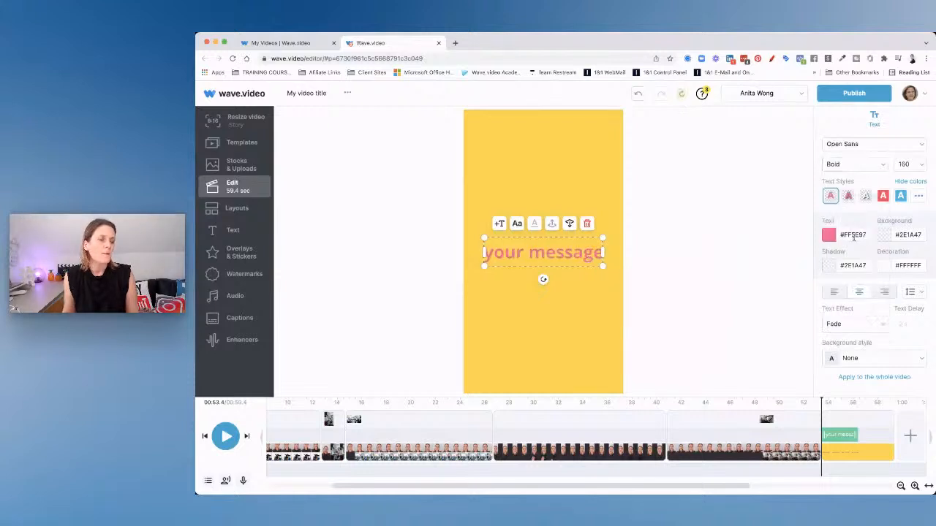
# Replace the placeholder with "Download your own 26 Video Ideas by clicking the link or DM 'Live Video'" and centre the text vertically in the frame
pyautogui.tripleClick(547, 256)
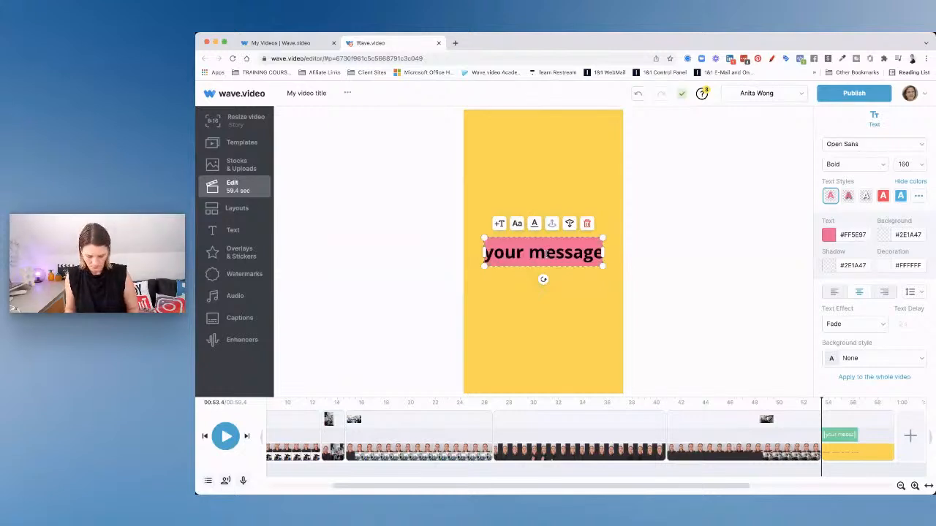
pyautogui.write('Download')
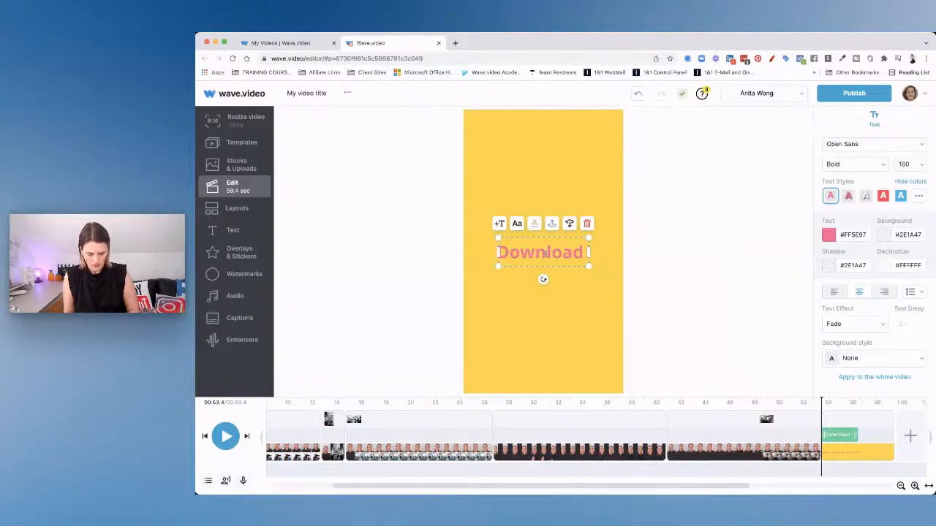
pyautogui.write(' your own')
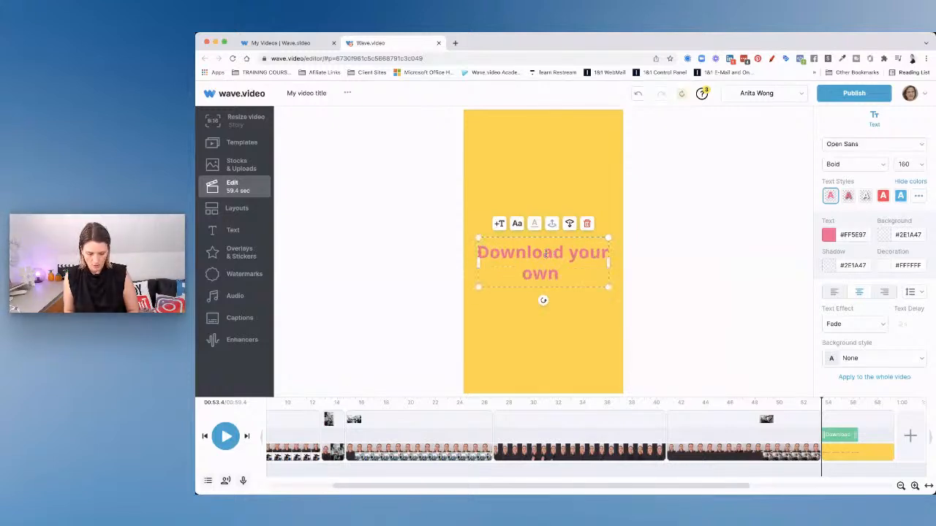
pyautogui.write(' 26 Vid')
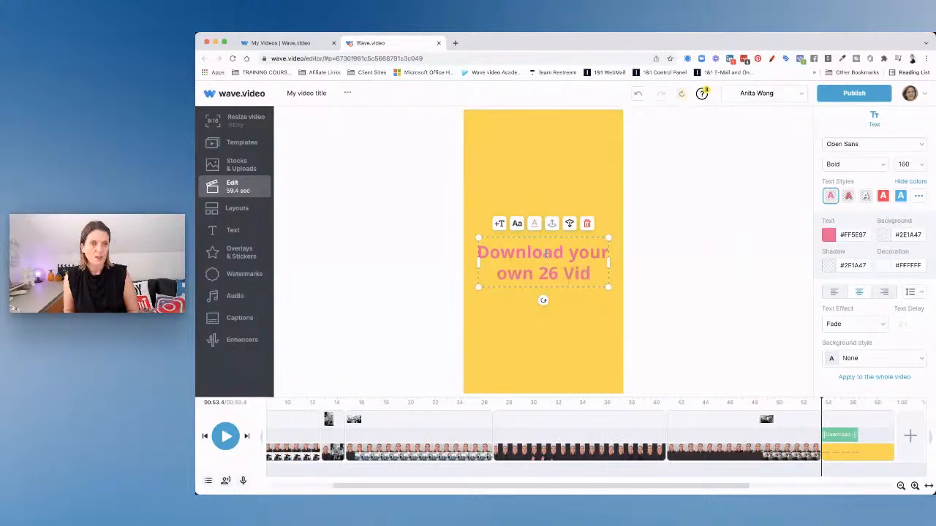
pyautogui.write('eo Ideas')
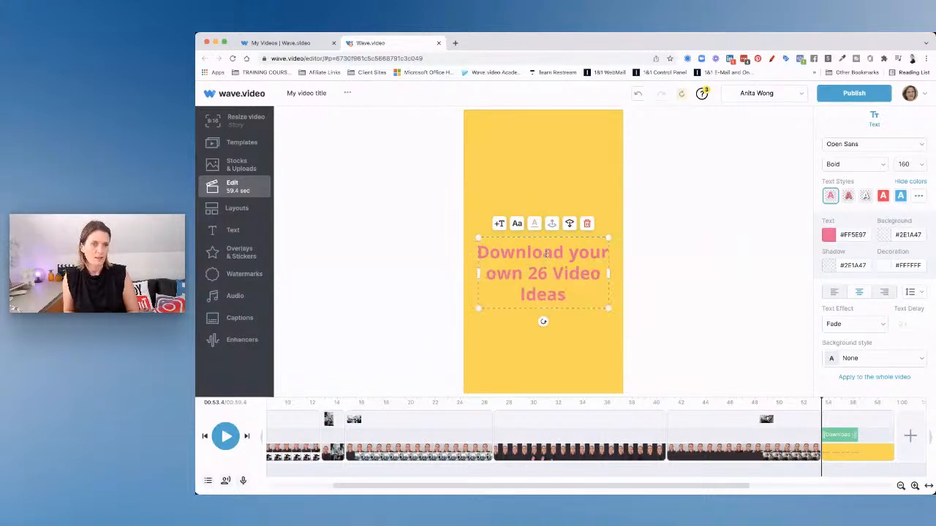
pyautogui.write(' by')
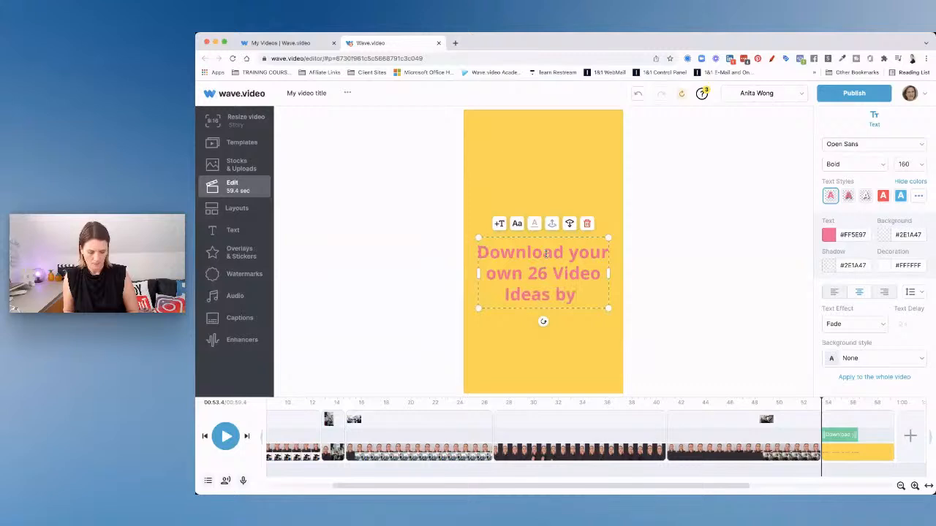
pyautogui.write(' clicking the')
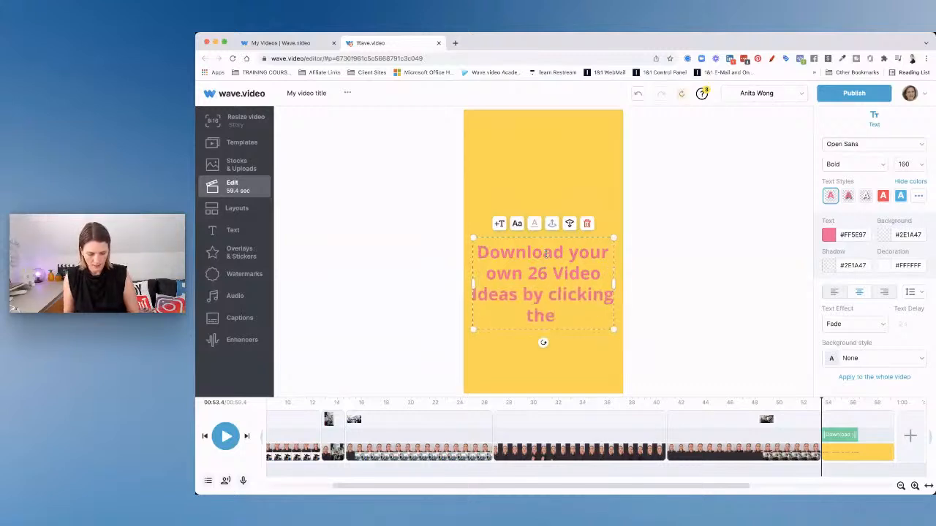
pyautogui.write(' link')
pyautogui.write(' or')
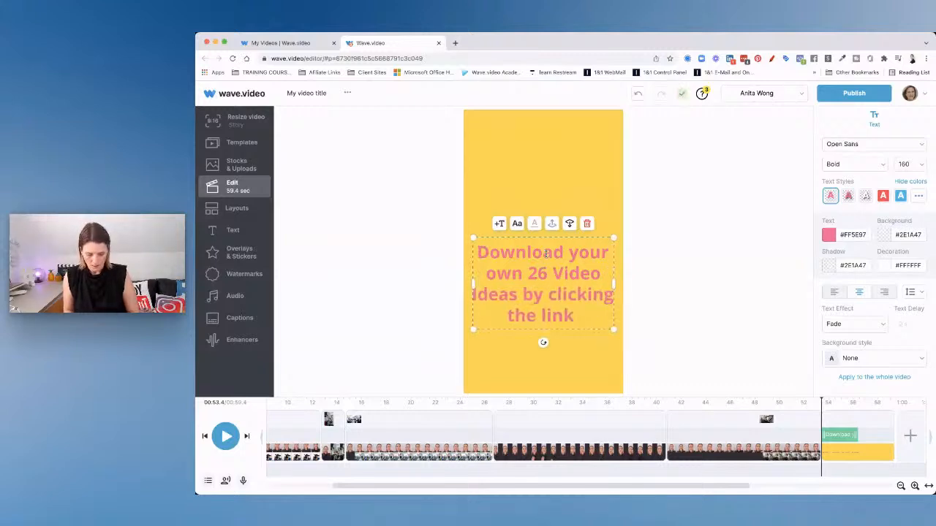
pyautogui.write(' DM')
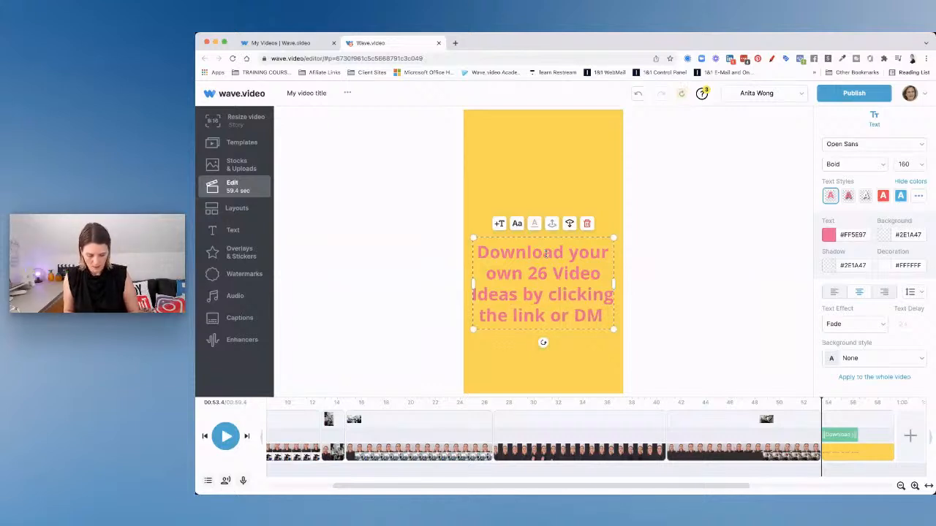
pyautogui.write(' Liv')
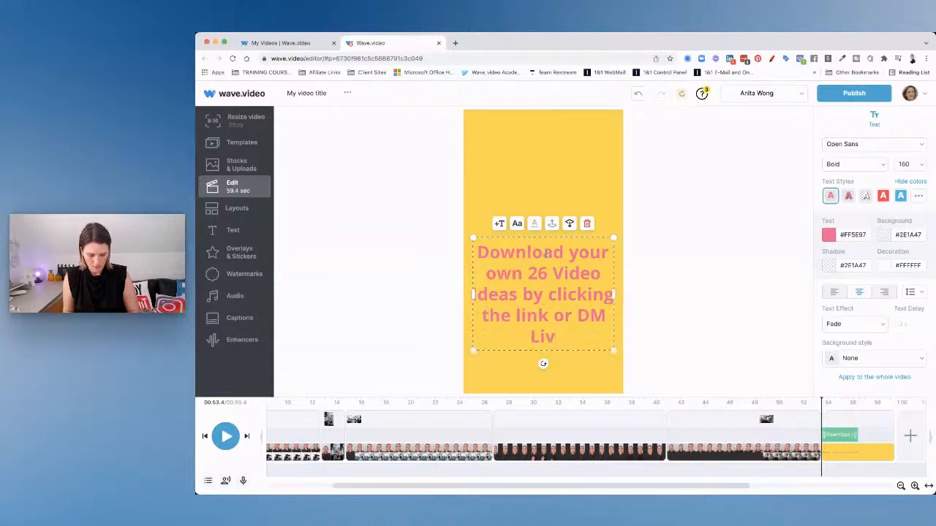
pyautogui.write("e Video'")
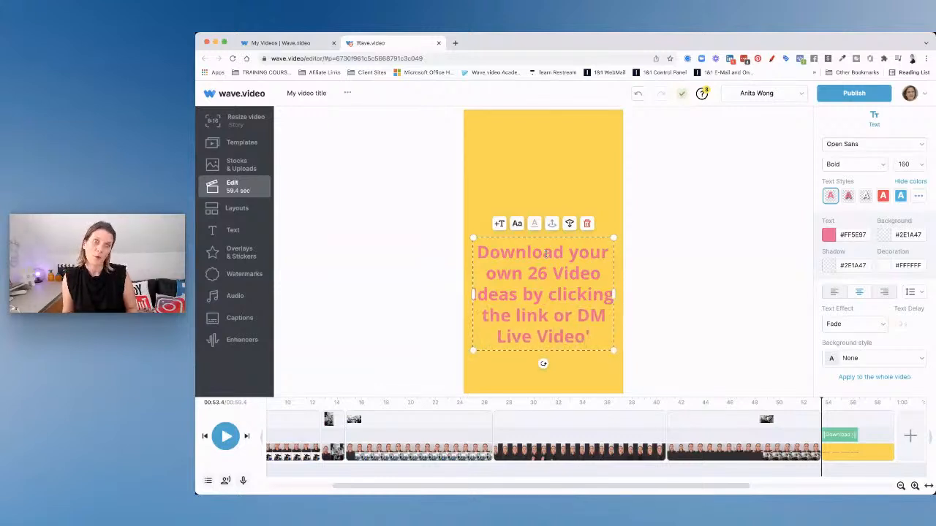
pyautogui.write("'")
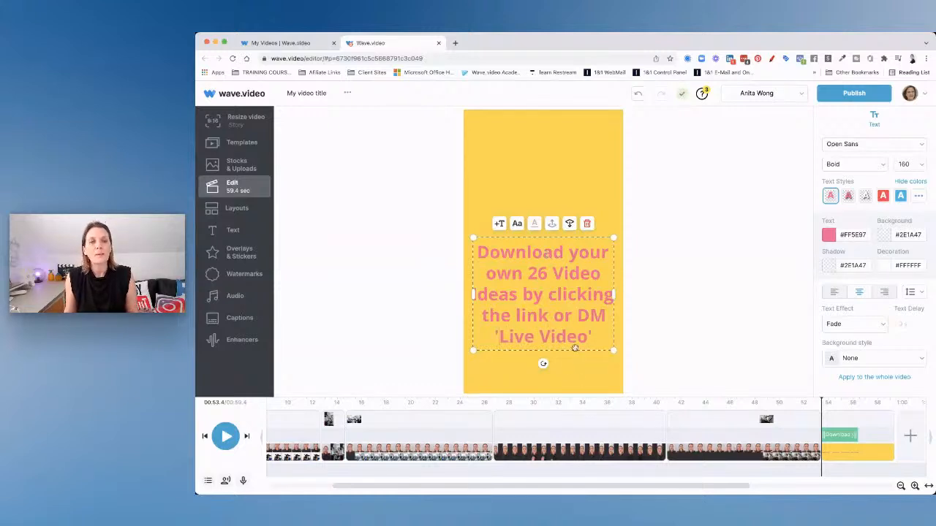
pyautogui.moveTo(575, 348); pyautogui.dragTo(576, 306)
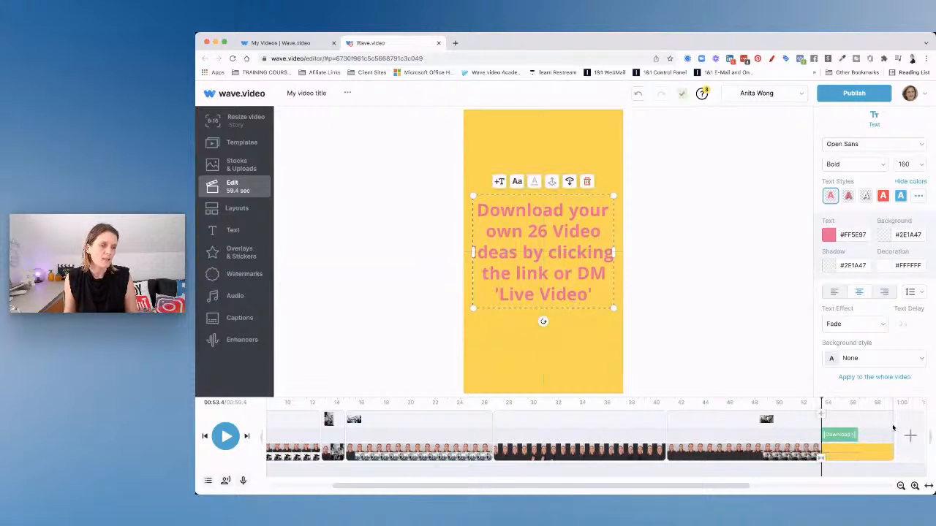
# Trim the end of the yellow clip so the video lasts 59.0 sec, and stretch its text to span the whole clip
pyautogui.click(891, 426)
pyautogui.moveTo(888, 425); pyautogui.dragTo(887, 425)
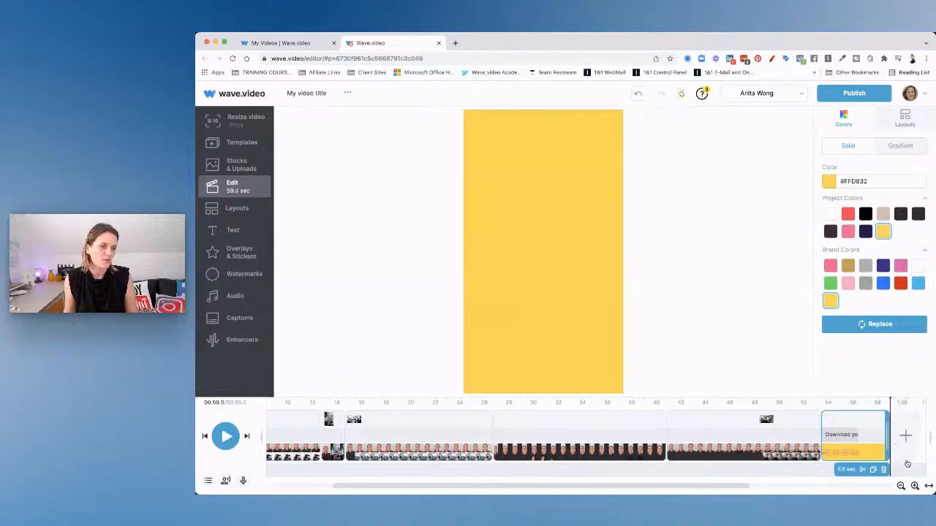
pyautogui.click(915, 486)
pyautogui.click(914, 486)
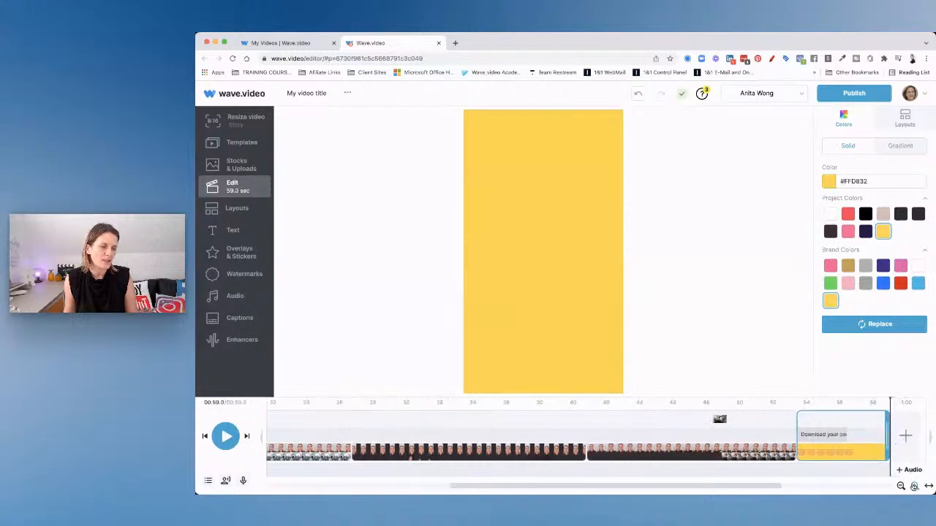
pyautogui.click(915, 486)
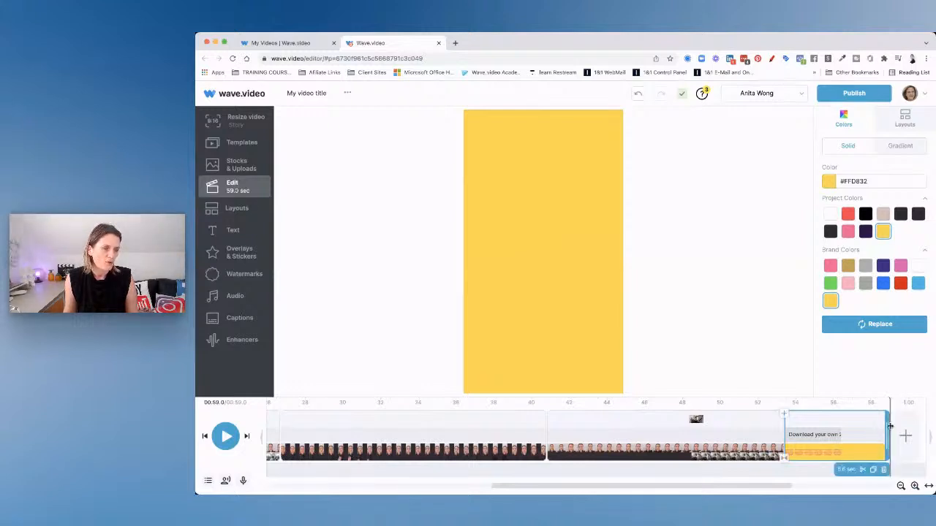
pyautogui.click(830, 435)
pyautogui.moveTo(836, 435); pyautogui.dragTo(889, 434)
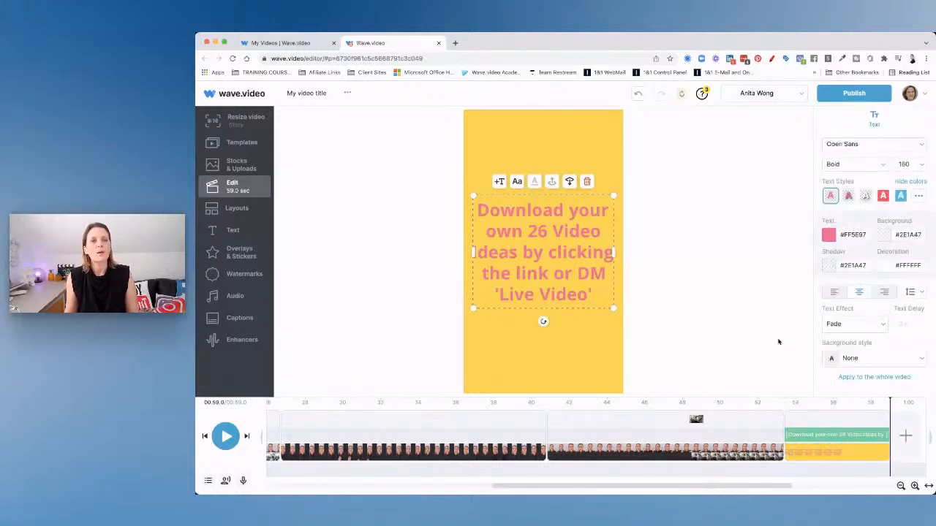
# Set the text effect of the yellow clip's call-to-action text to Type
pyautogui.click(847, 326)
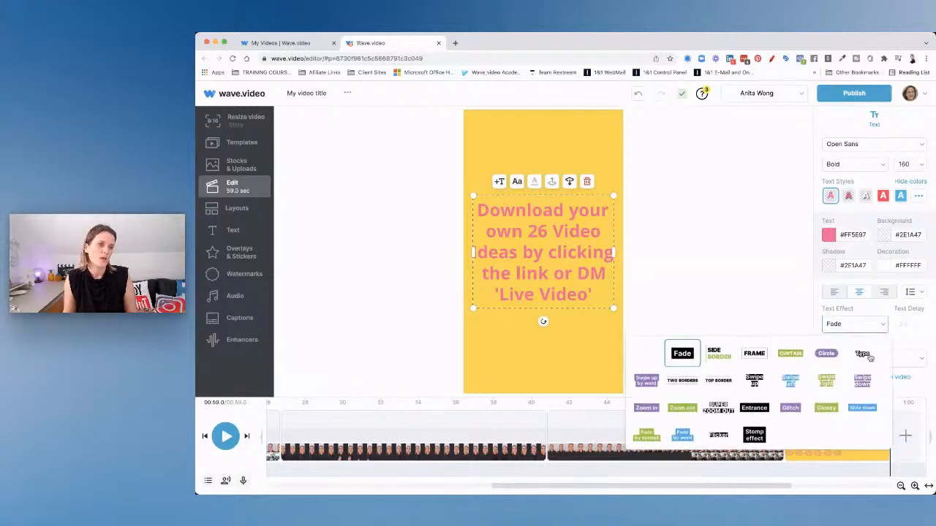
pyautogui.click(864, 354)
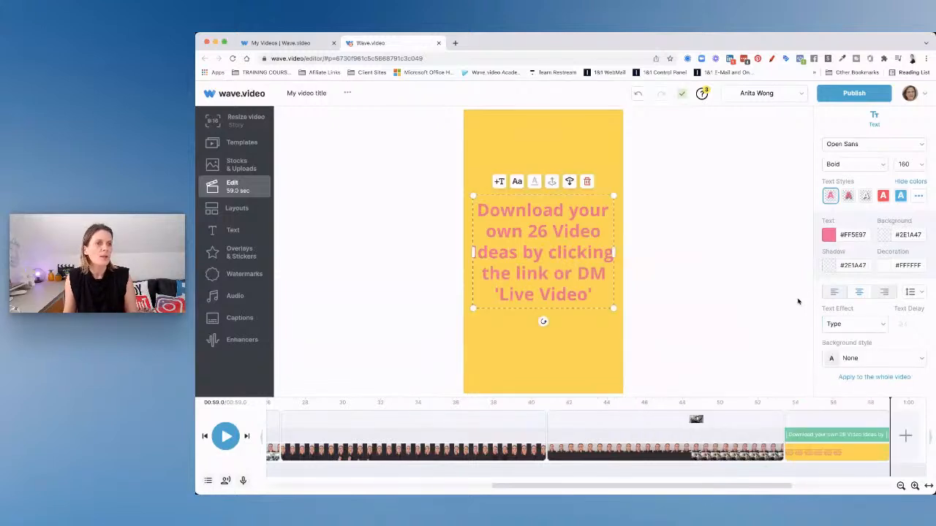
pyautogui.click(849, 360)
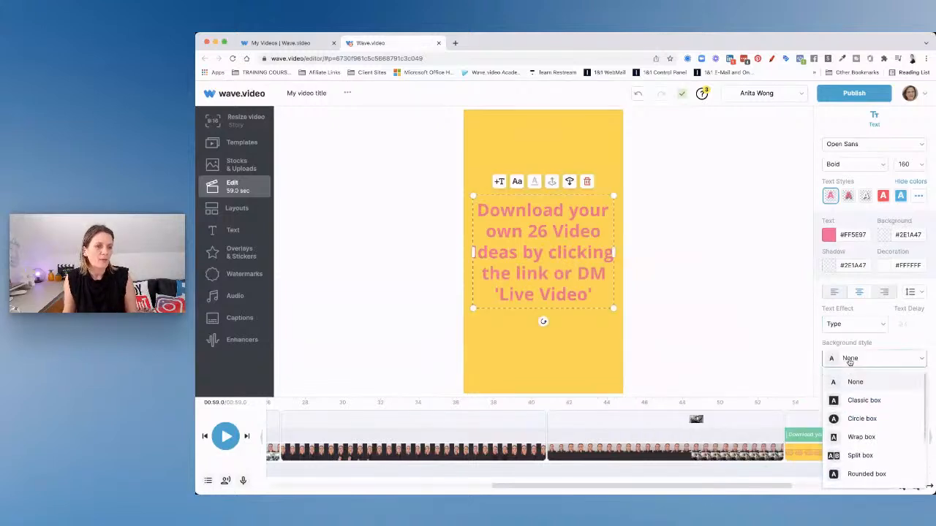
pyautogui.scroll(-3, 855, 391)
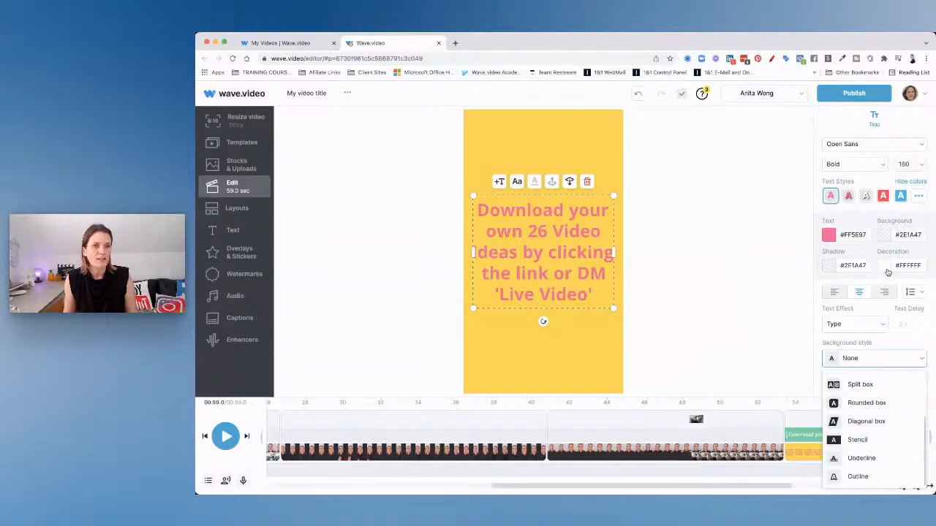
pyautogui.click(854, 460)
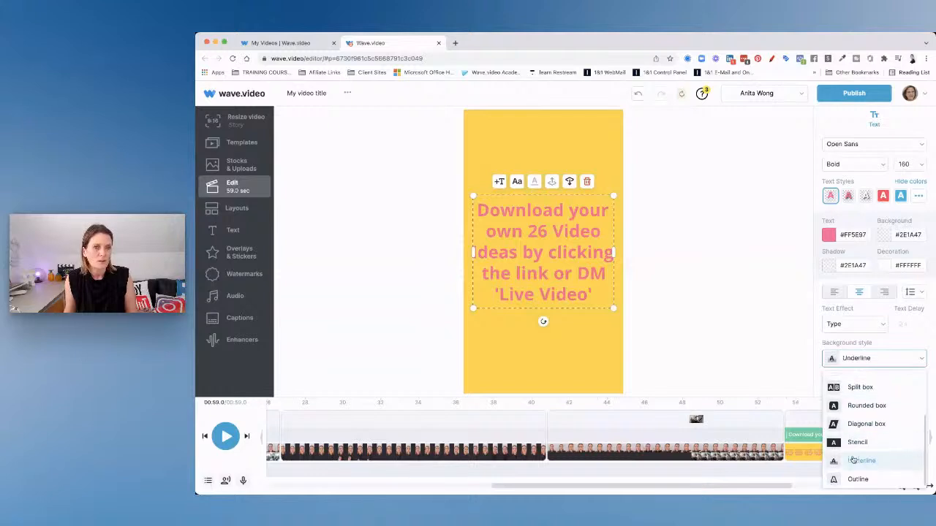
pyautogui.click(818, 324)
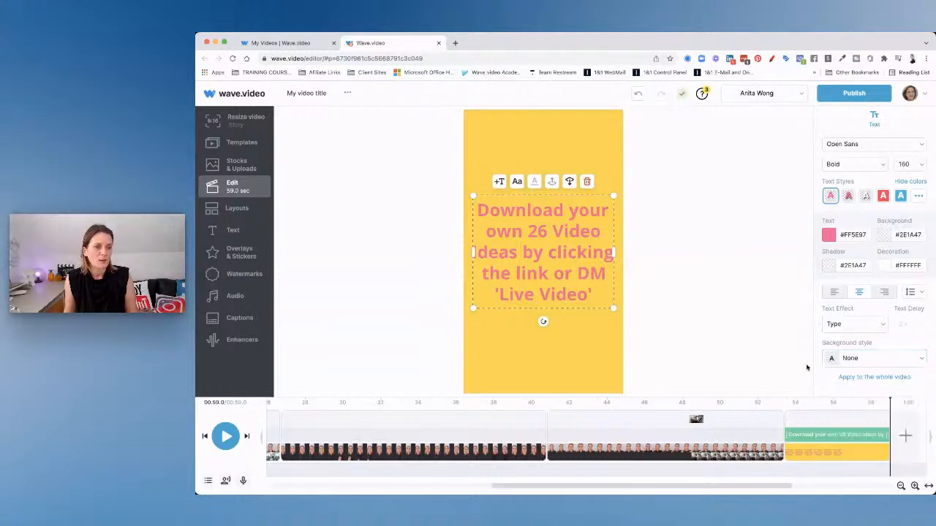
# Play the yellow clip from near its beginning to check how its text animates
pyautogui.click(793, 423)
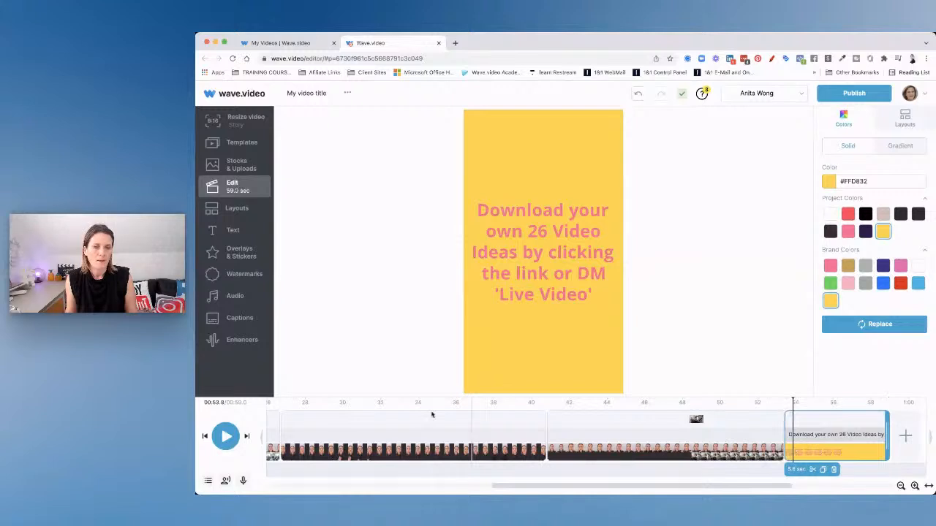
pyautogui.click(226, 437)
pyautogui.click(227, 437)
# Set the decoration colour of the yellow clip's text to the brand colour #412D87
pyautogui.click(804, 437)
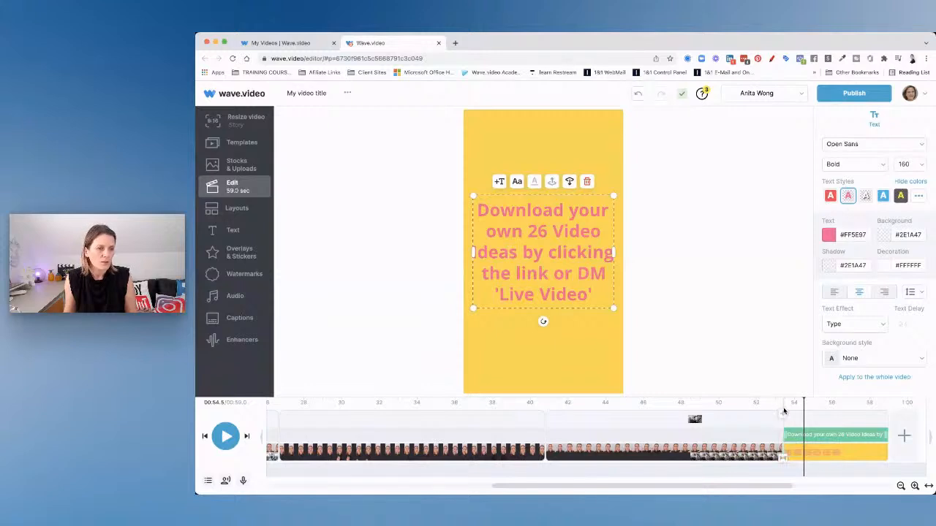
pyautogui.click(785, 408)
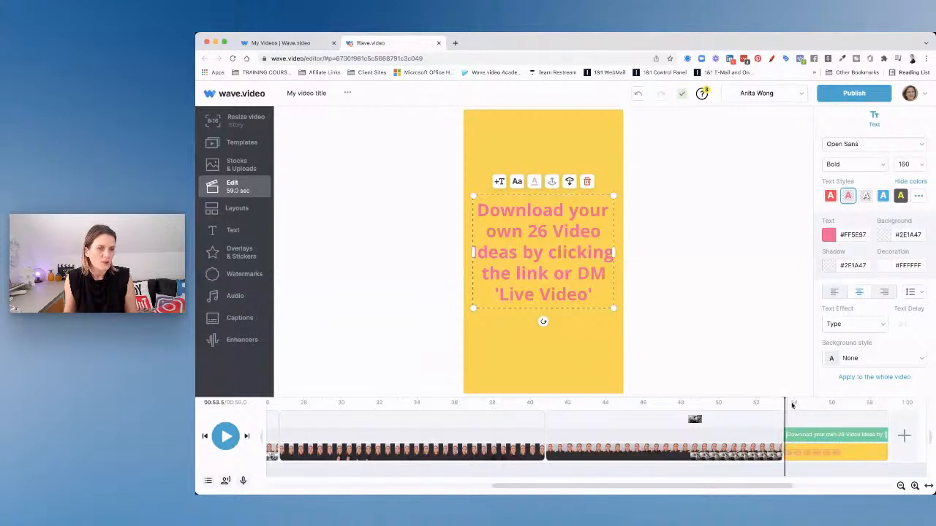
pyautogui.click(848, 358)
pyautogui.scroll(-3, 853, 439)
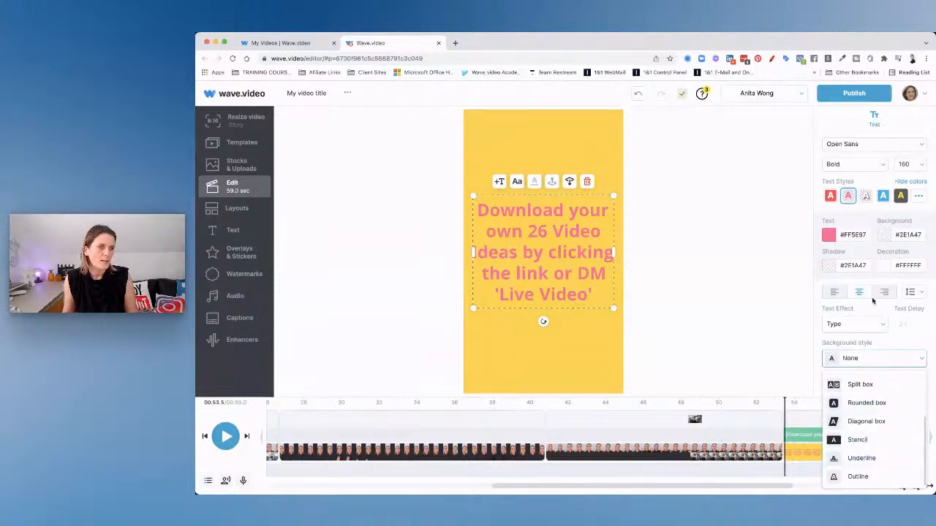
pyautogui.click(886, 272)
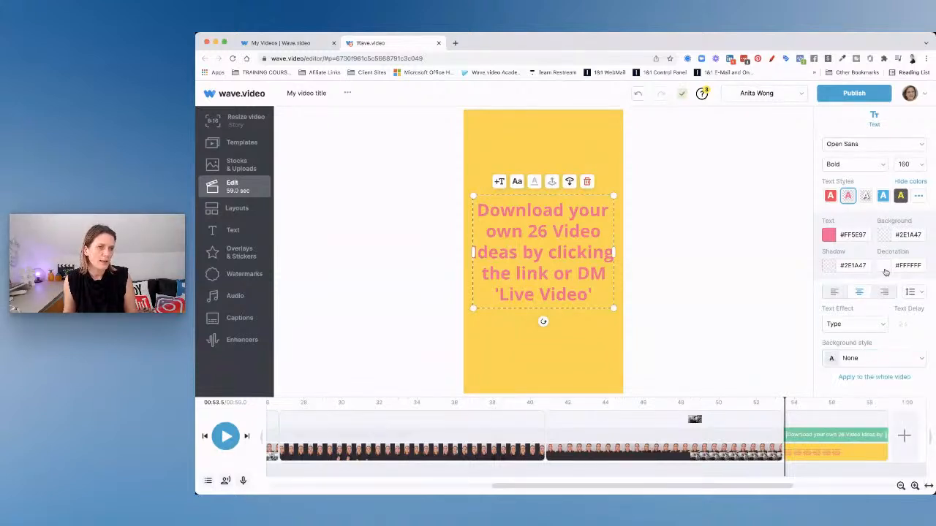
pyautogui.click(886, 268)
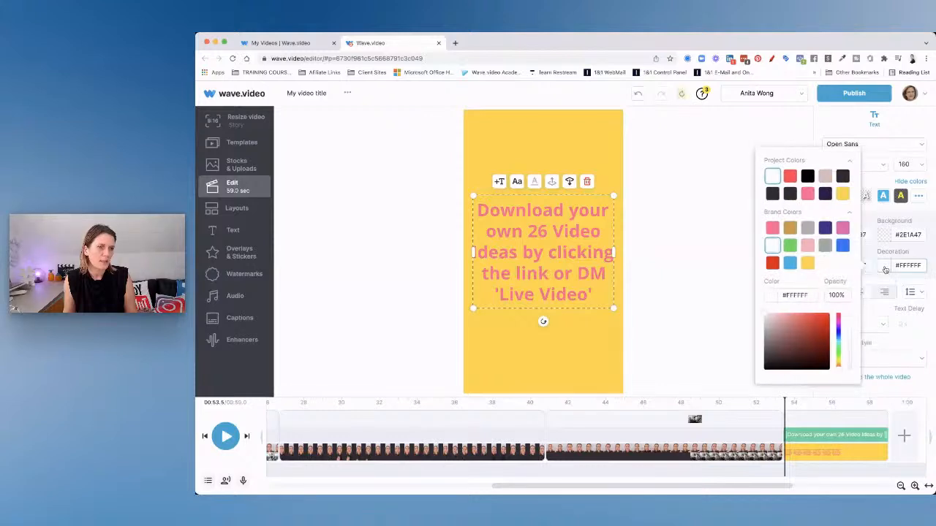
pyautogui.click(824, 228)
pyautogui.click(731, 337)
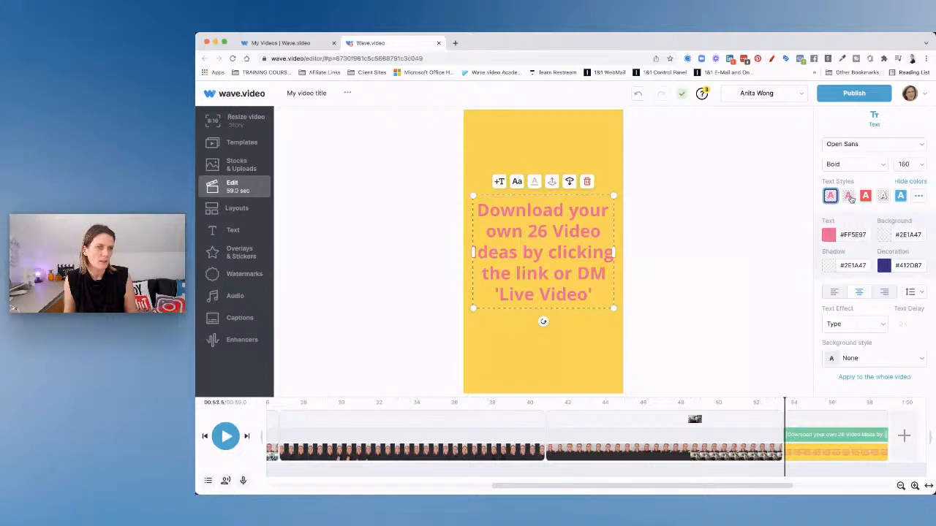
# Play back the call-to-action text from the start of the yellow clip to review its decoration colour
pyautogui.click(226, 436)
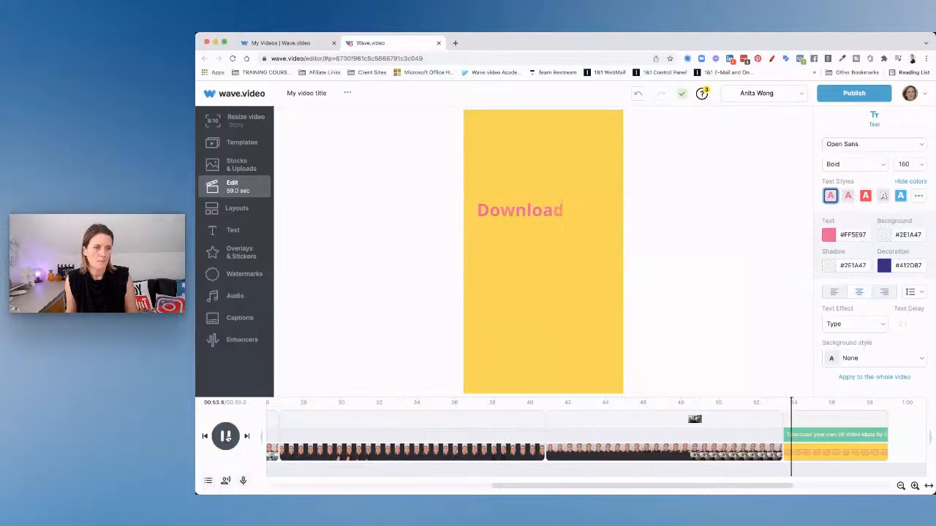
pyautogui.click(226, 437)
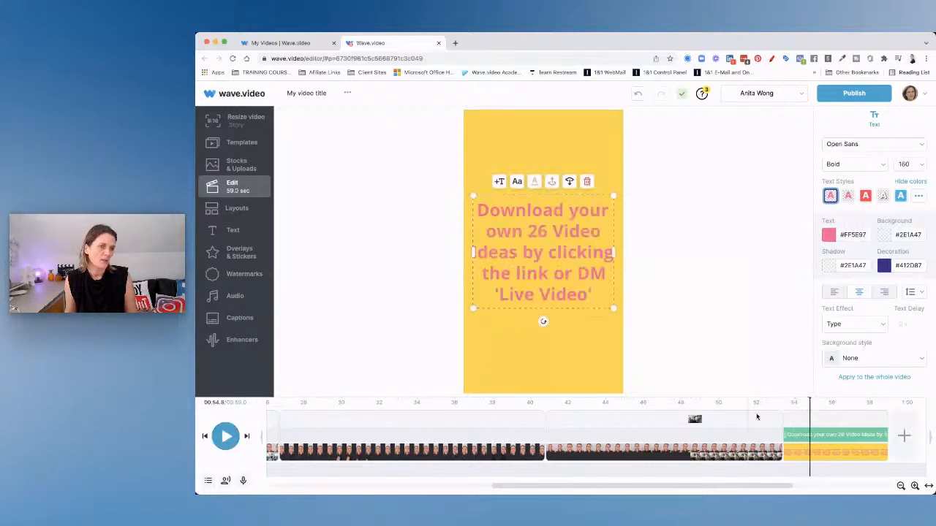
pyautogui.click(875, 357)
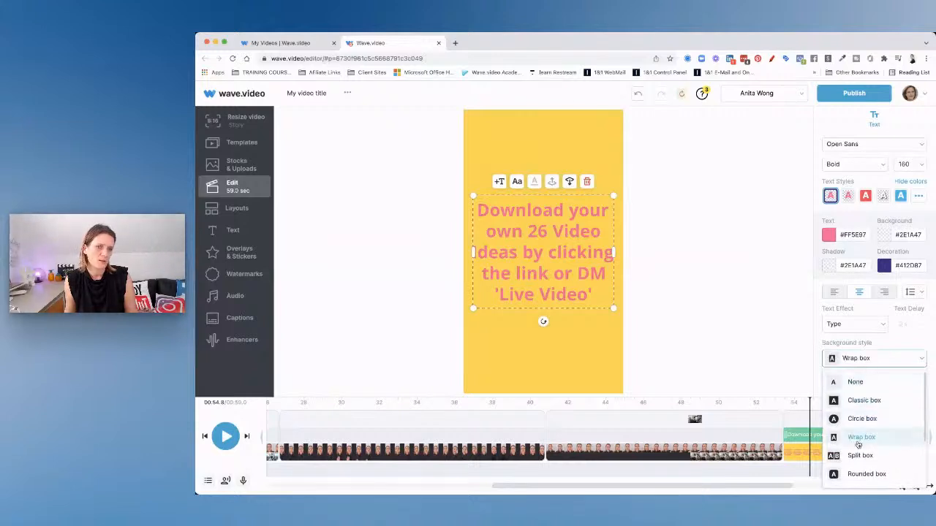
pyautogui.scroll(-2, 858, 445)
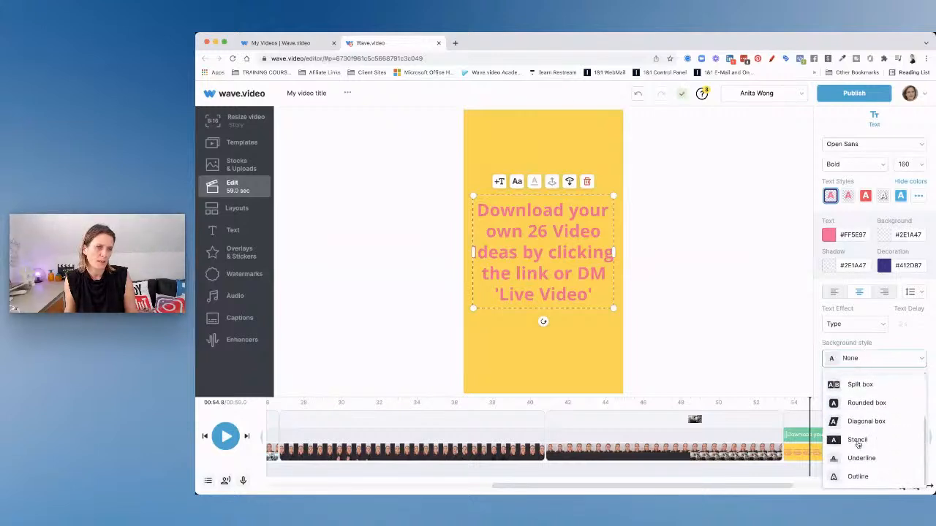
pyautogui.click(765, 289)
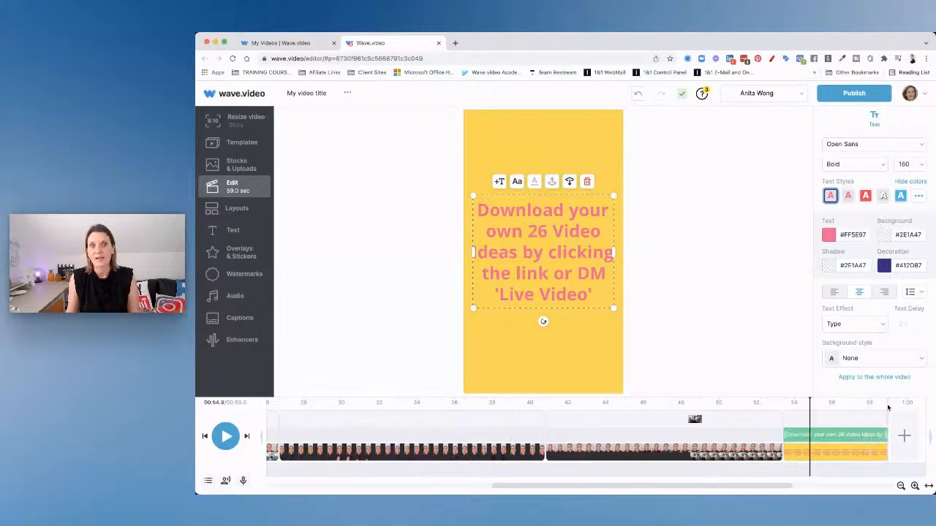
pyautogui.click(759, 358)
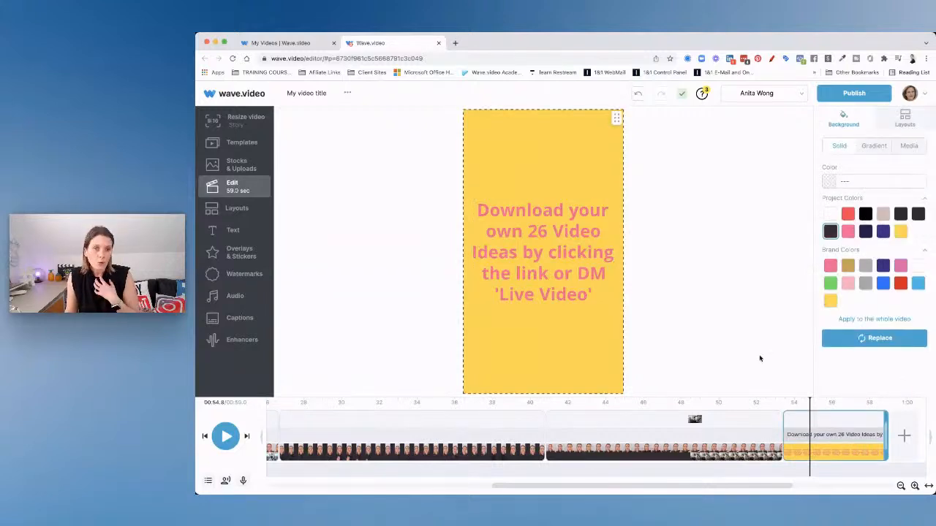
pyautogui.moveTo(794, 435)
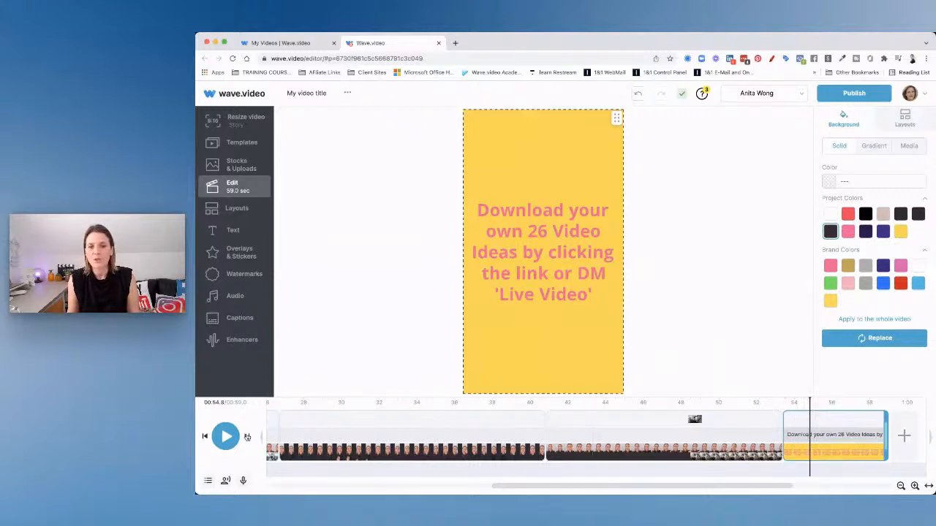
# Preview the split-frame clips from about 10 sec through the following clip changes, and return to the start of the video
pyautogui.click(205, 436)
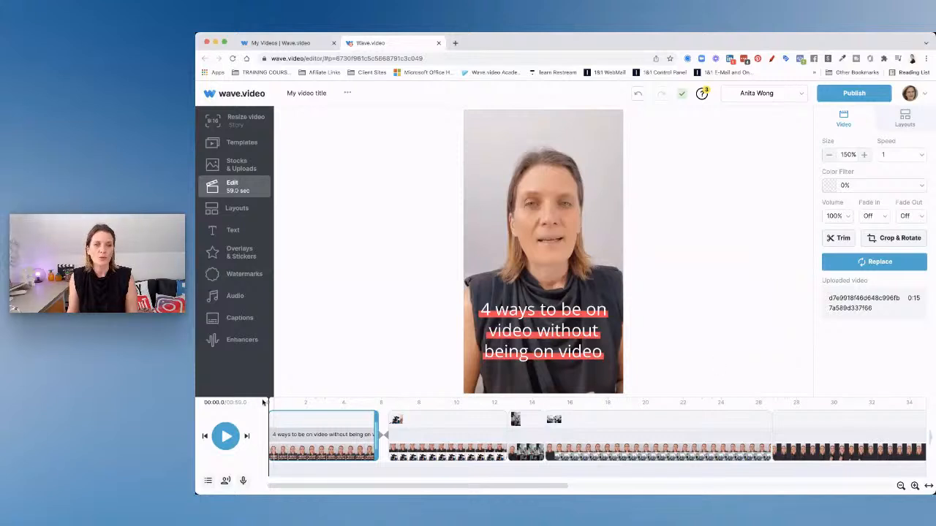
pyautogui.click(205, 438)
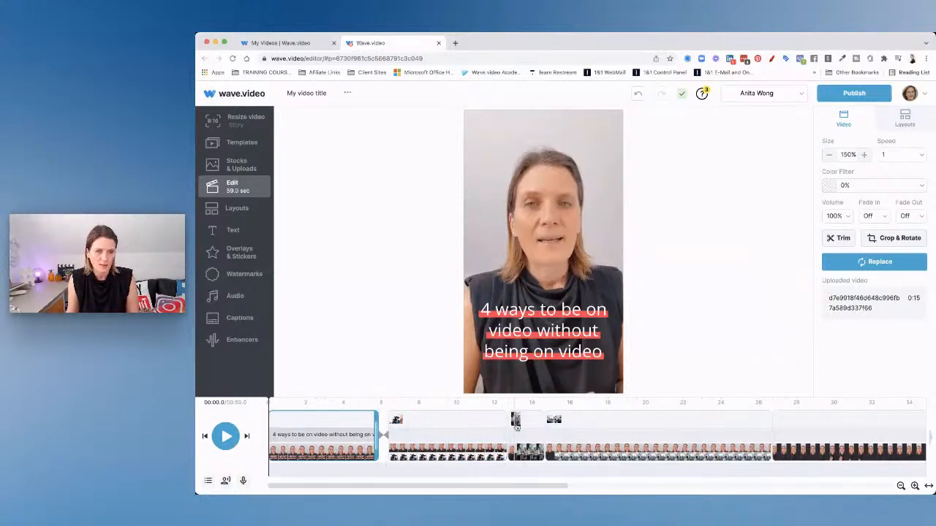
pyautogui.click(466, 424)
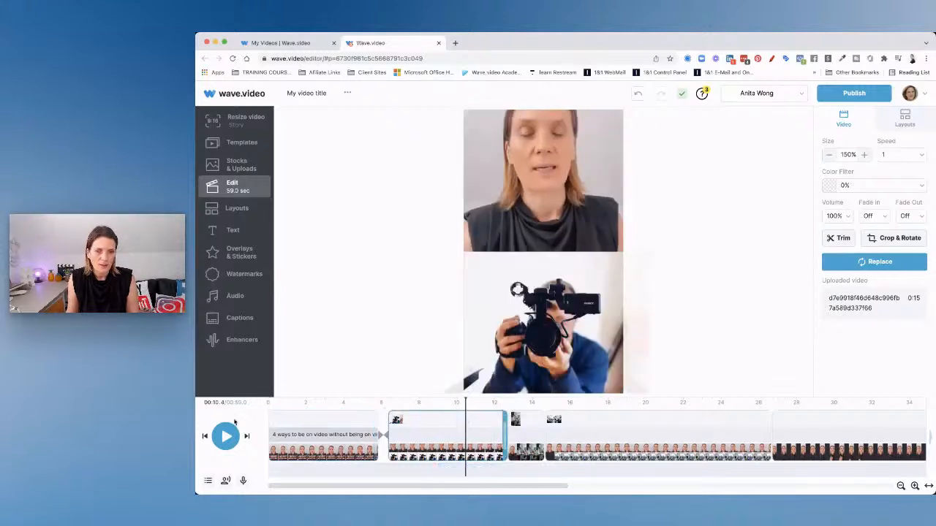
pyautogui.click(226, 437)
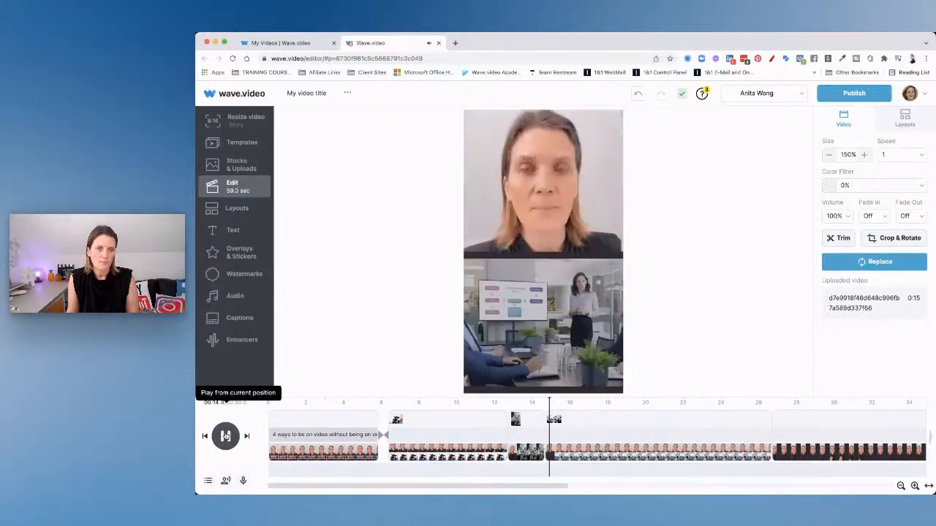
pyautogui.click(225, 437)
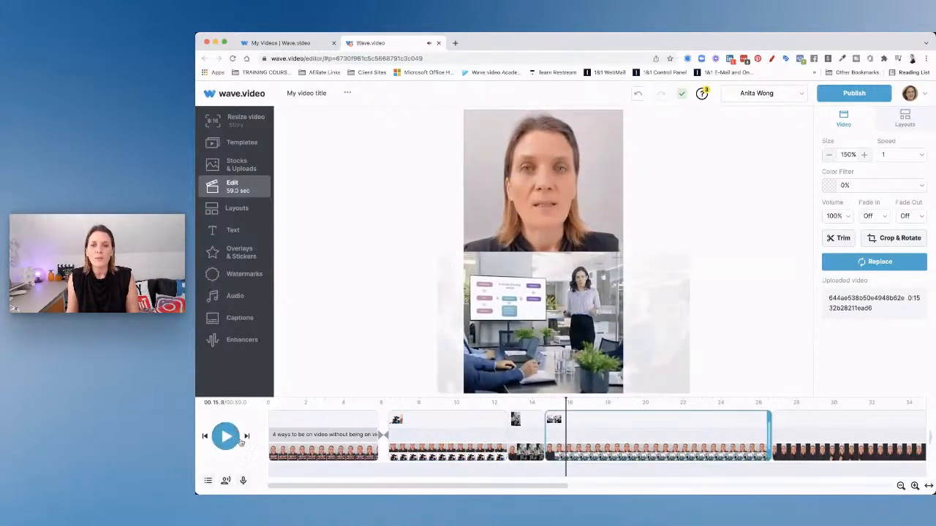
pyautogui.click(206, 437)
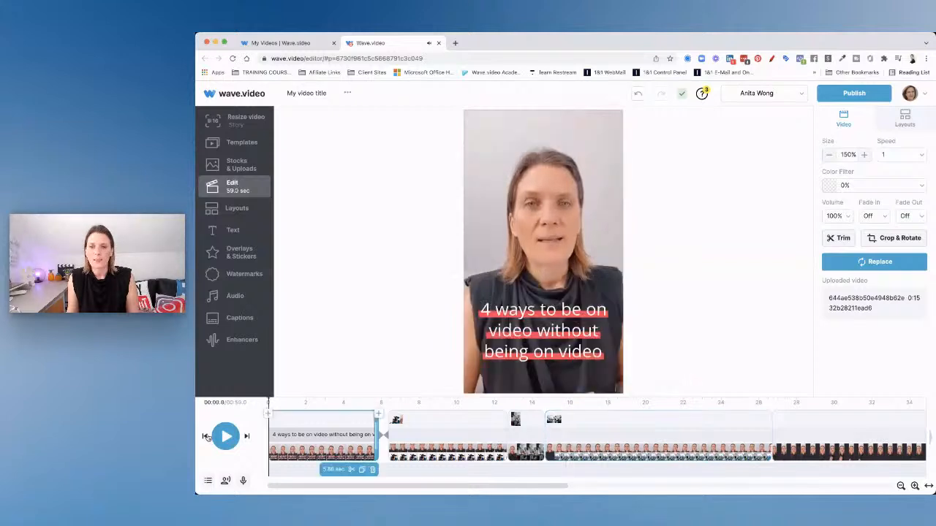
# Start automatic captioning and select all four uploaded video clips as its source files
pyautogui.click(231, 319)
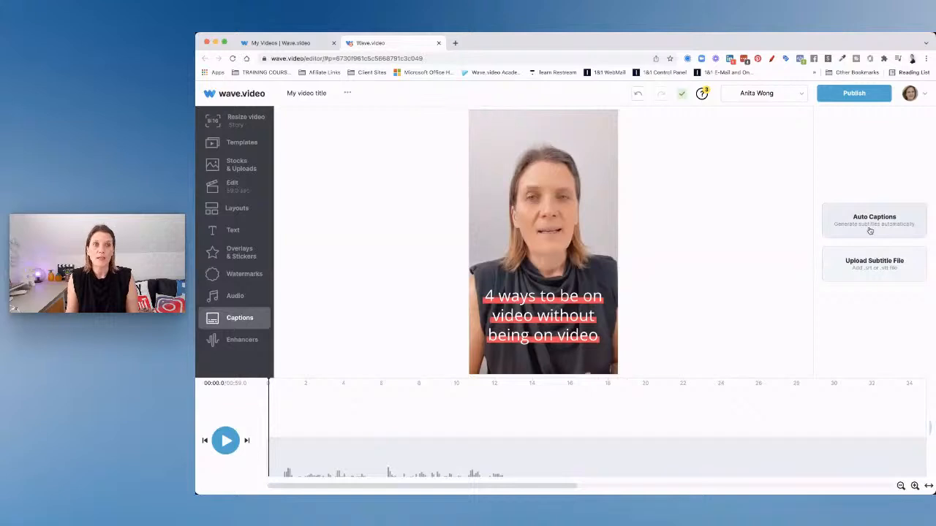
pyautogui.click(870, 231)
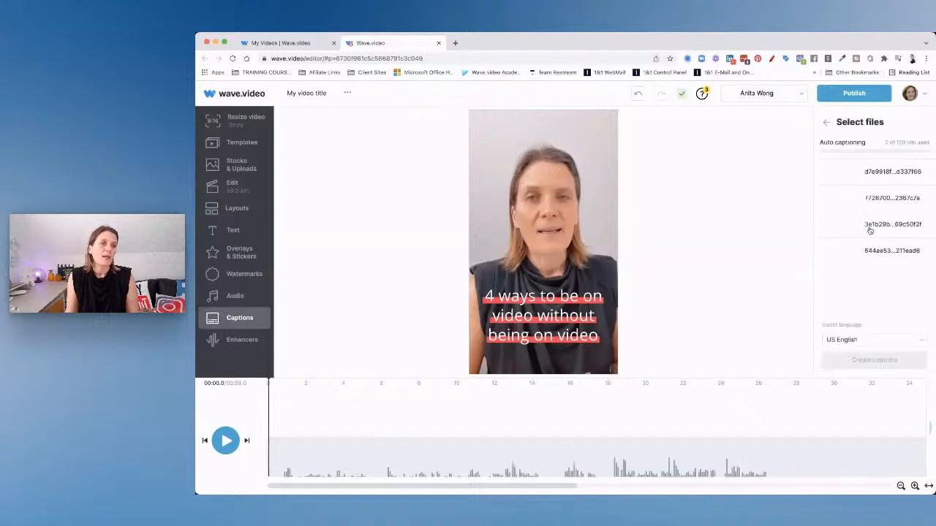
pyautogui.click(826, 172)
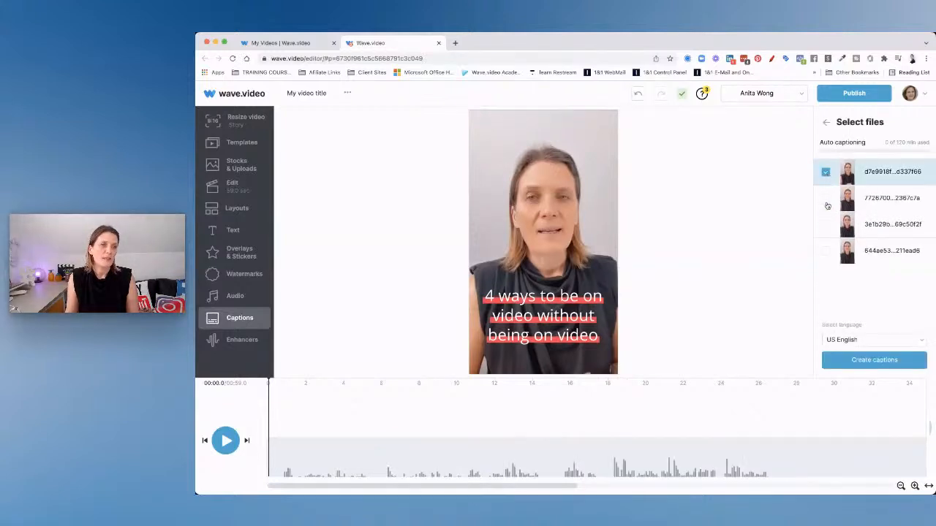
pyautogui.click(825, 198)
pyautogui.click(825, 224)
pyautogui.click(826, 251)
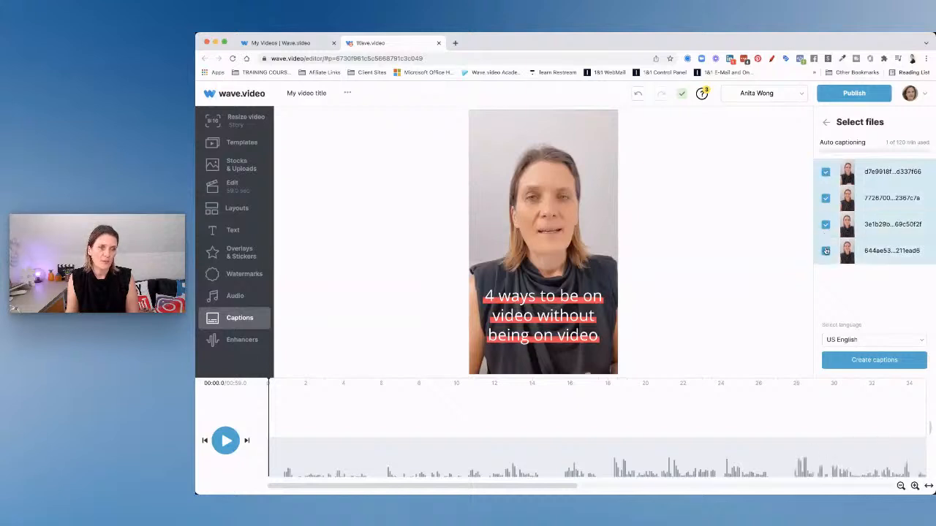
# Set the caption language to British English and create the captions
pyautogui.click(851, 340)
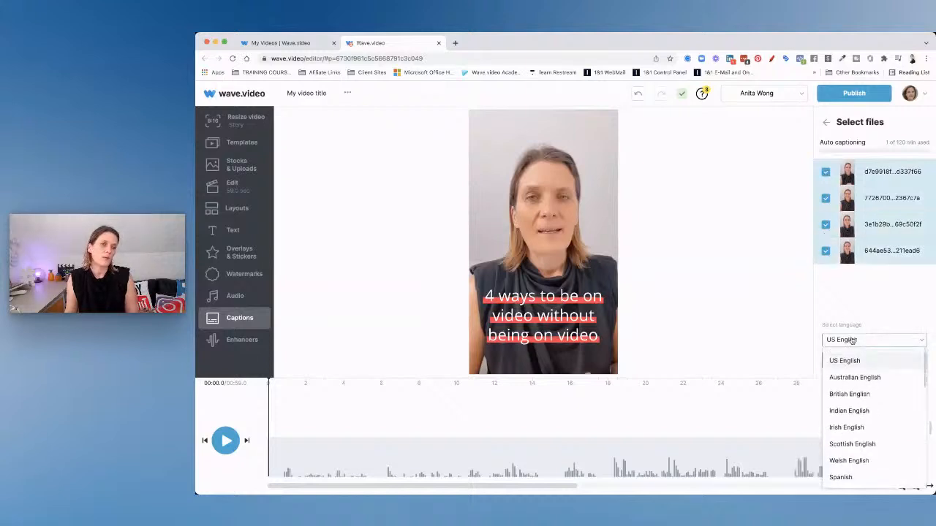
pyautogui.click(852, 393)
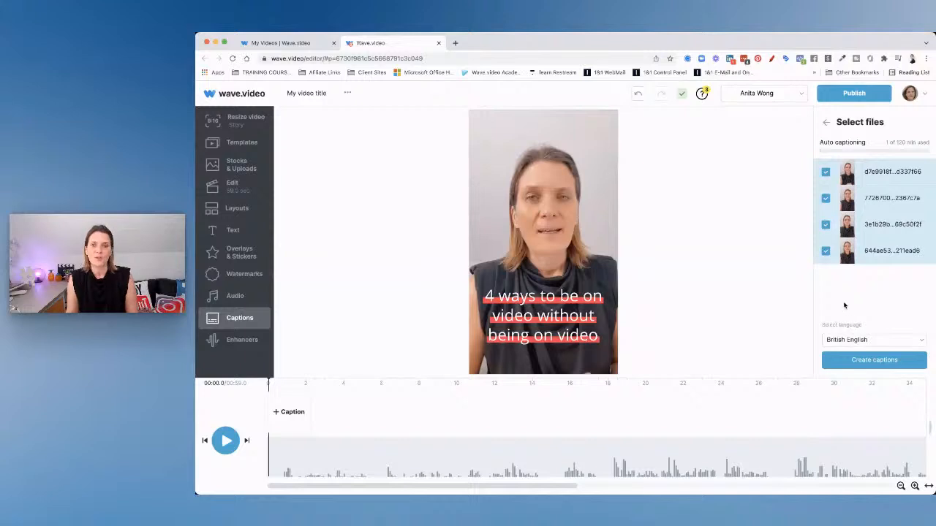
pyautogui.click(871, 362)
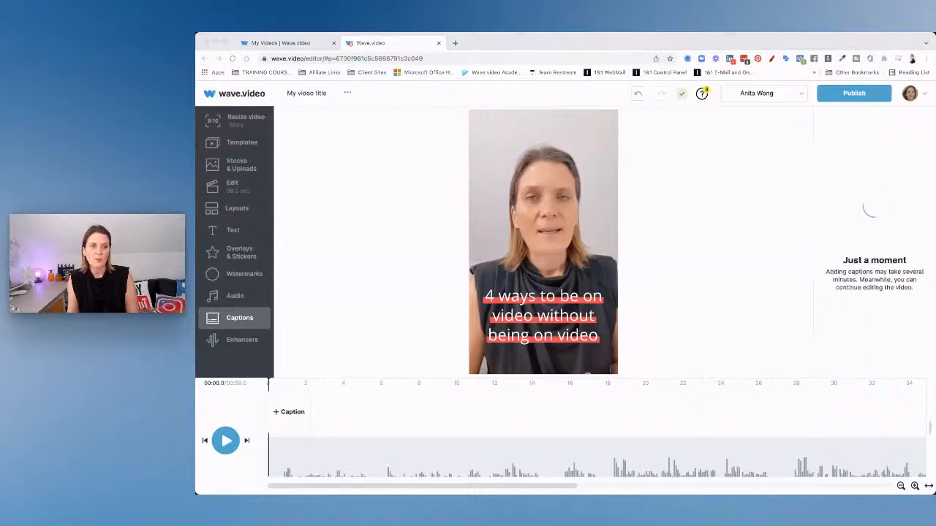
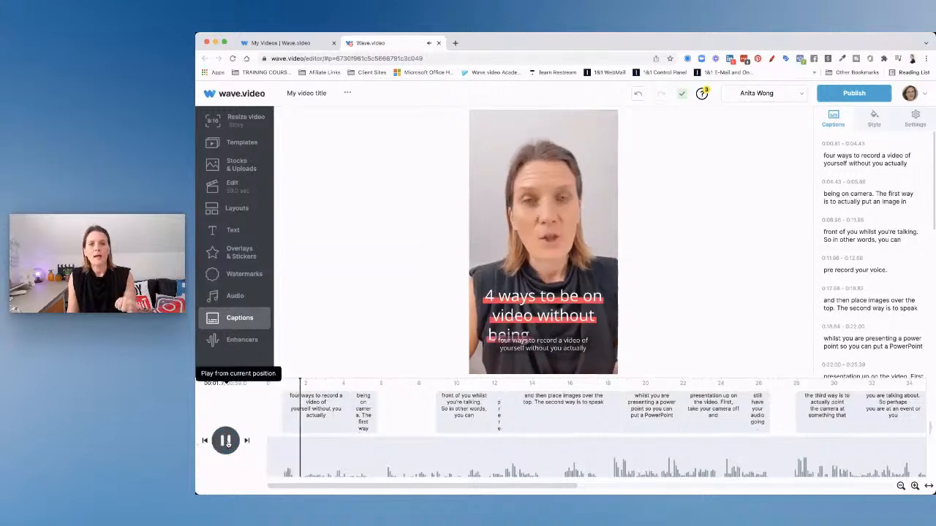
# Preview the generated captions over the opening seconds of the video, and pause playback
pyautogui.click(226, 442)
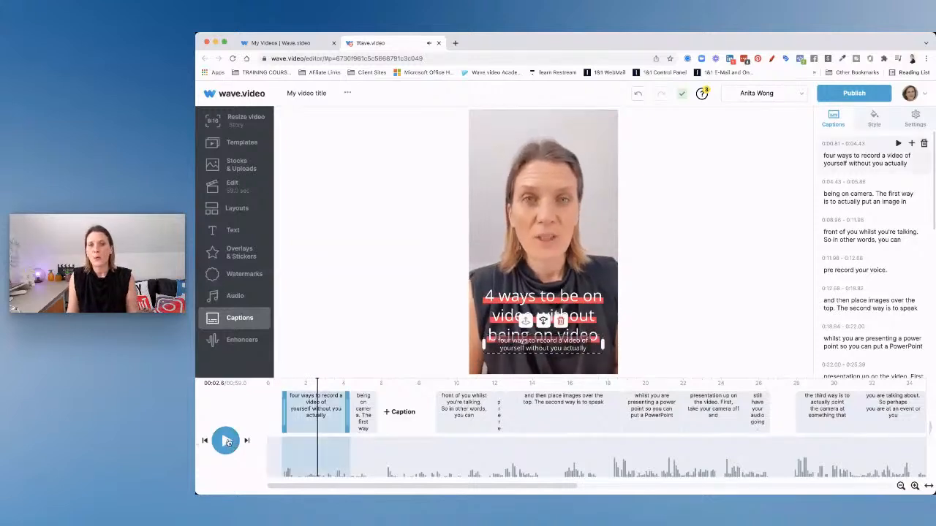
# Move the opening clip's title text up clear of the captions, and play the video through to about 10 sec
pyautogui.click(506, 302)
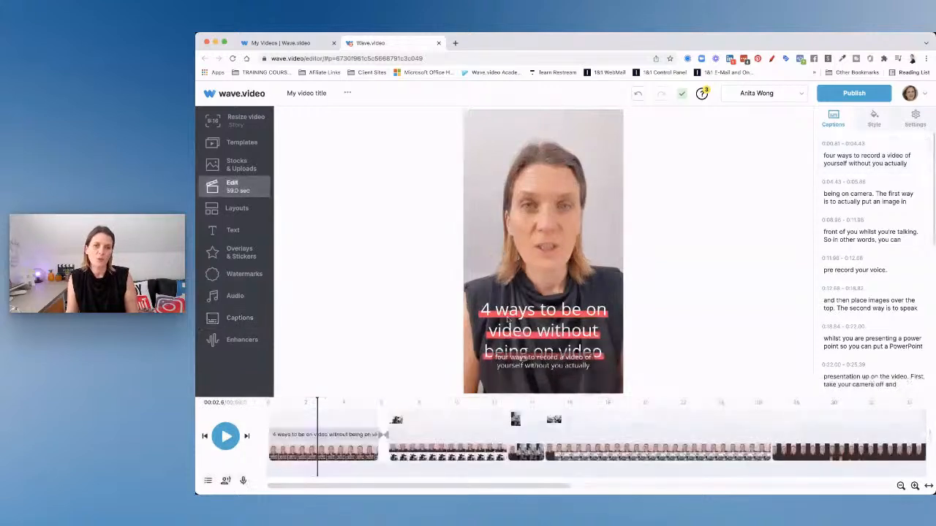
pyautogui.moveTo(507, 319); pyautogui.dragTo(509, 305)
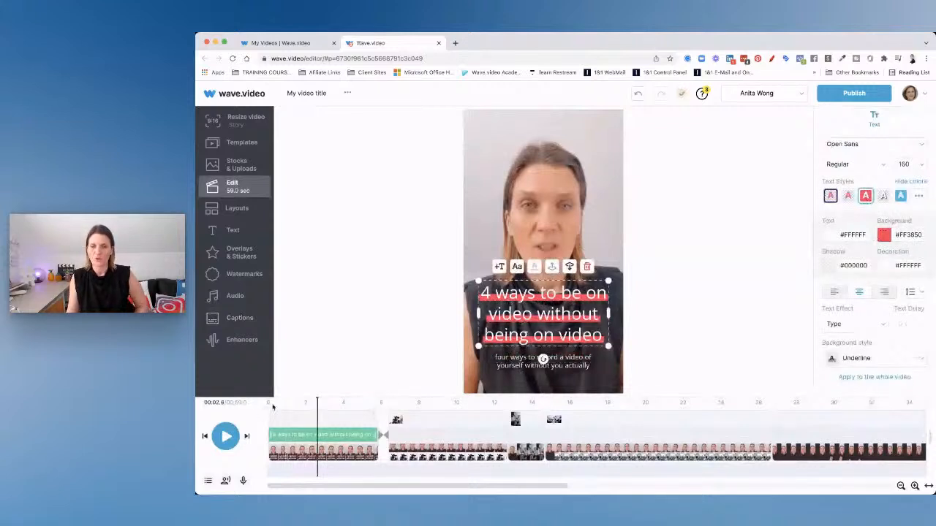
pyautogui.click(226, 437)
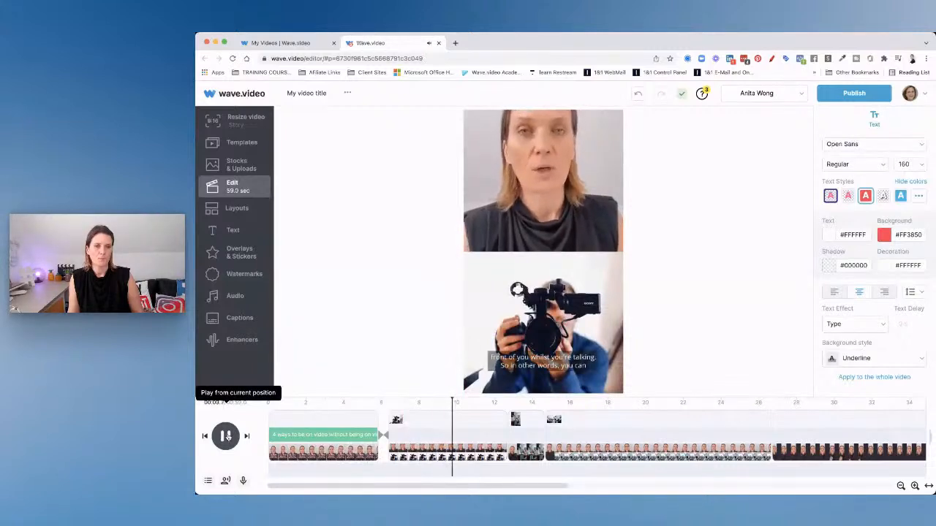
pyautogui.click(226, 437)
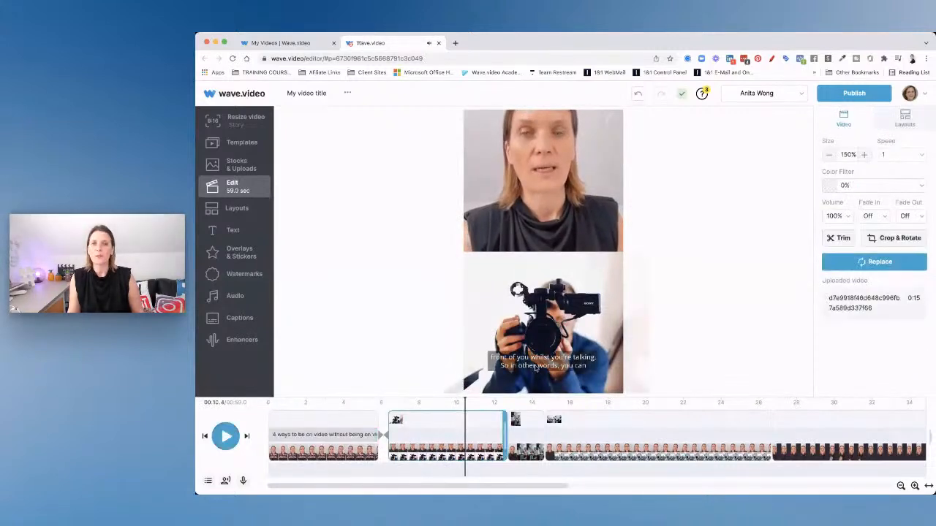
# Preview the ending of the video from about 53 sec through the yellow call-to-action clip
pyautogui.hscroll(10, 623, 442)
pyautogui.click(622, 441)
pyautogui.click(559, 420)
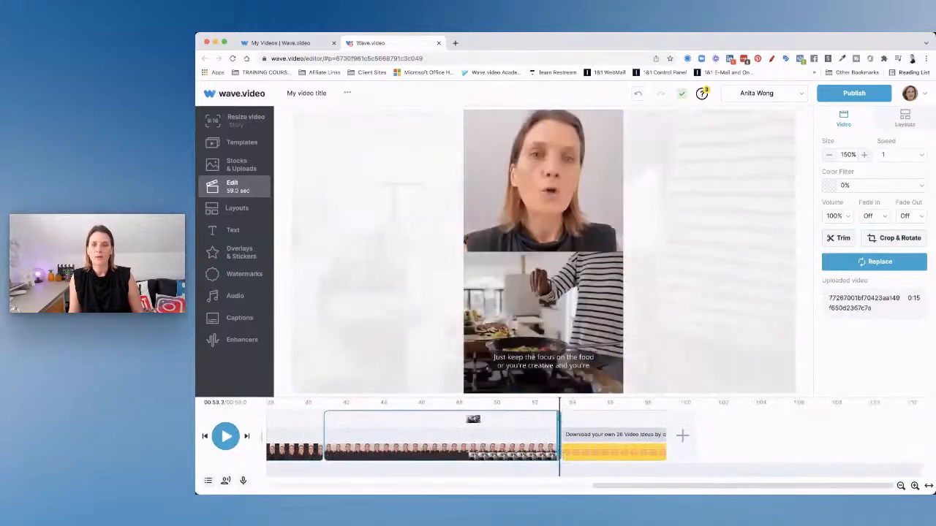
pyautogui.click(227, 437)
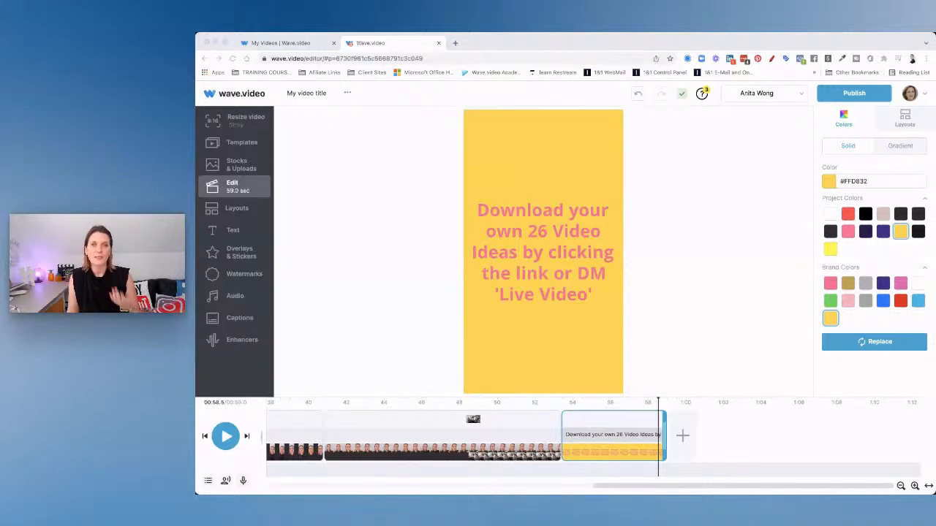
pyautogui.click(770, 367)
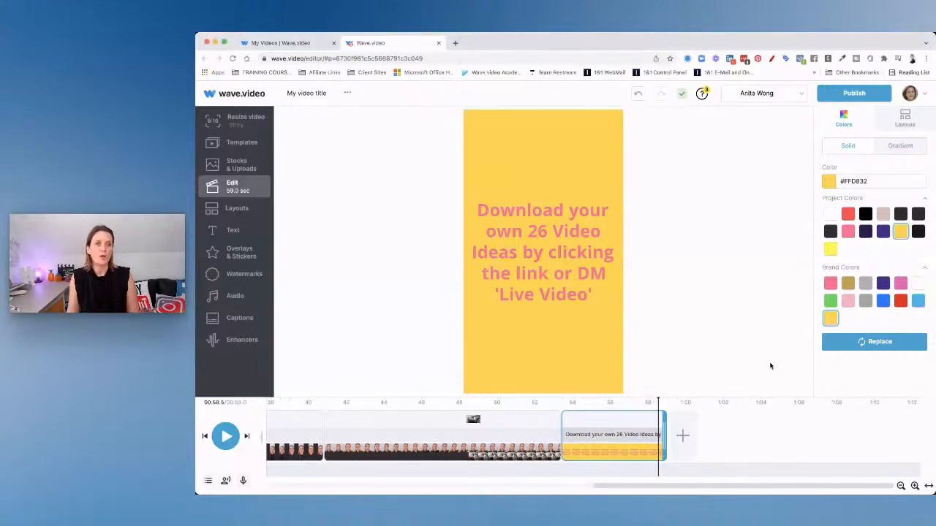
# Examine the caption style options, including Karaoke style, and the caption settings using the caption at about 10 sec
pyautogui.click(244, 318)
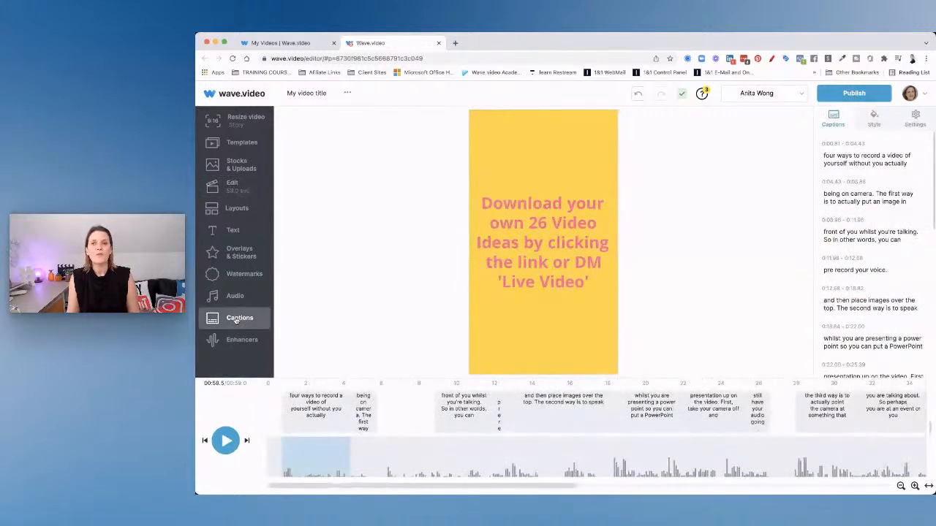
pyautogui.click(403, 391)
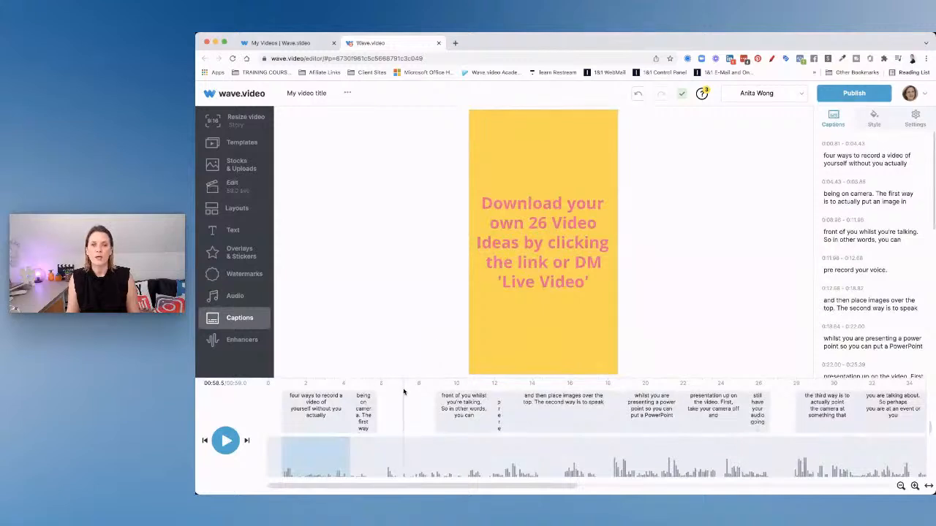
pyautogui.click(468, 387)
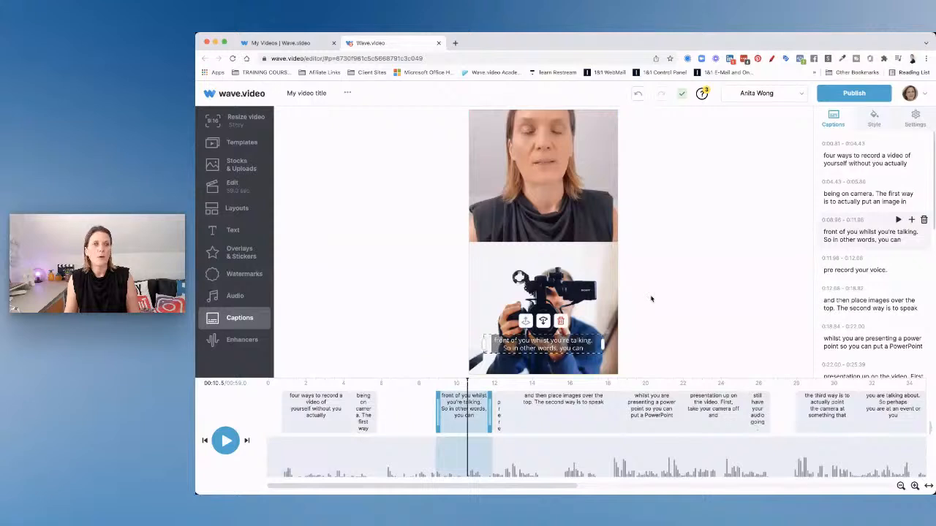
pyautogui.click(870, 123)
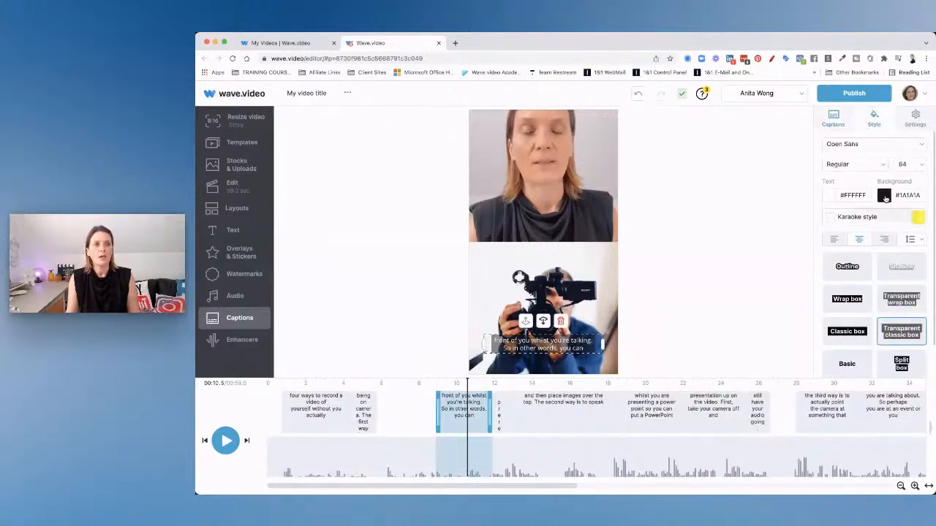
pyautogui.click(829, 218)
pyautogui.click(829, 217)
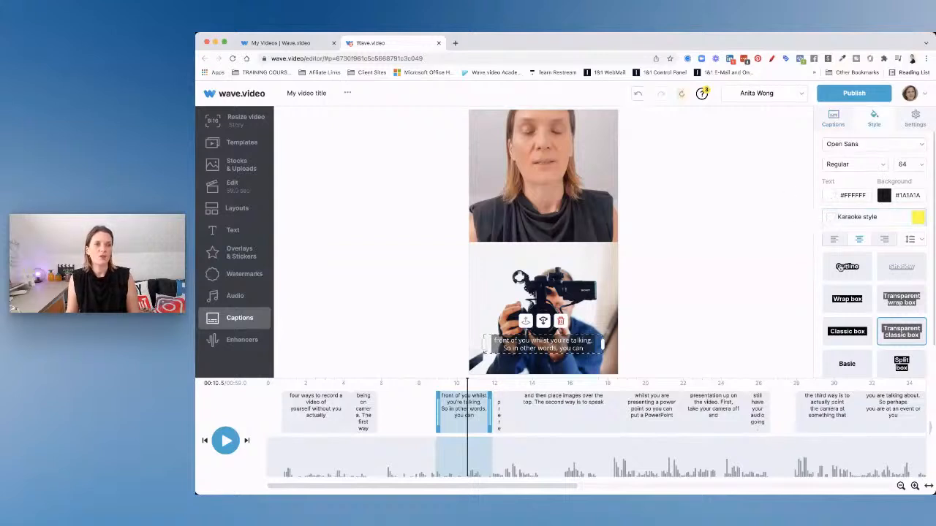
pyautogui.scroll(-1, 870, 356)
pyautogui.scroll(1, 870, 358)
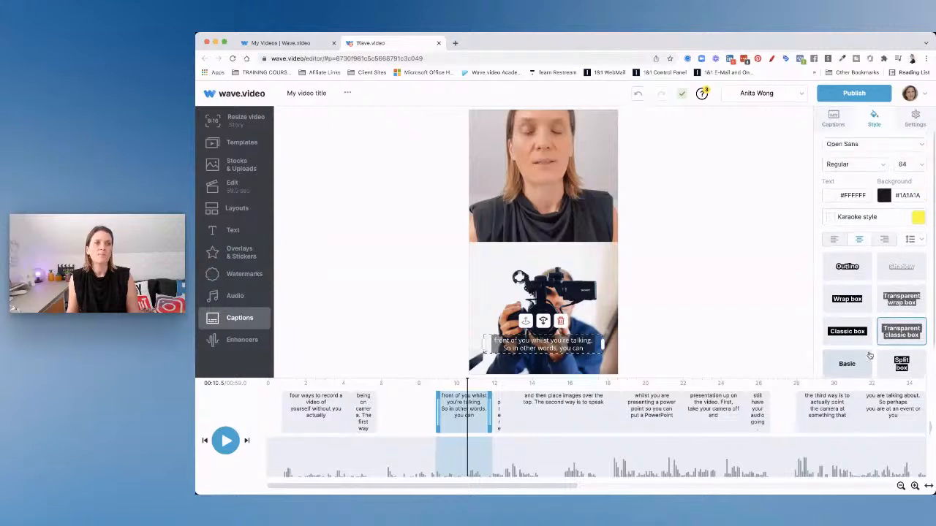
pyautogui.click(913, 119)
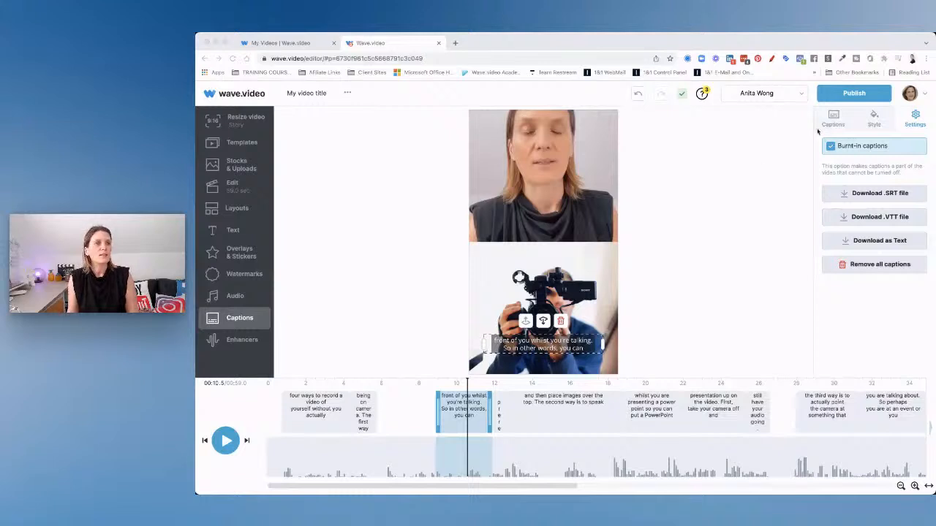
# Publish the project as a video and start rendering it at 1080p in mp4 format with Optimized quality
pyautogui.click(855, 94)
pyautogui.click(853, 93)
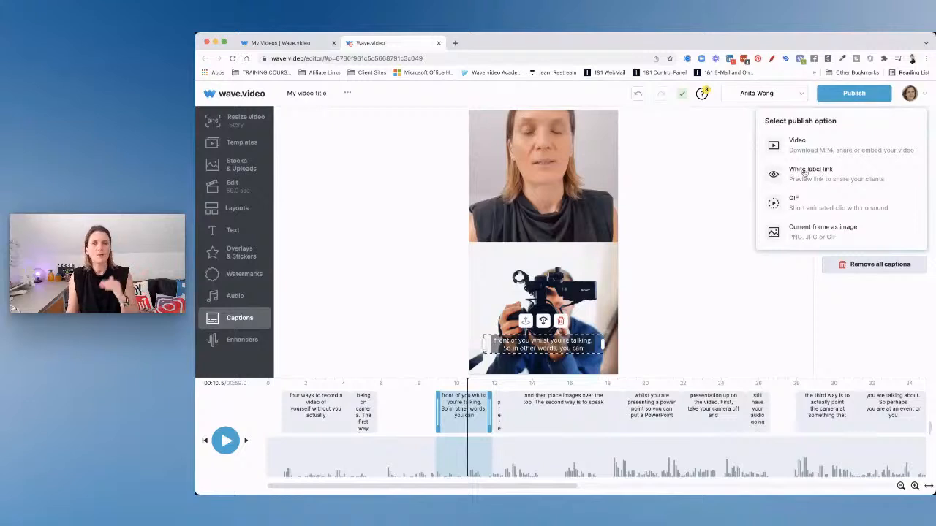
pyautogui.click(796, 146)
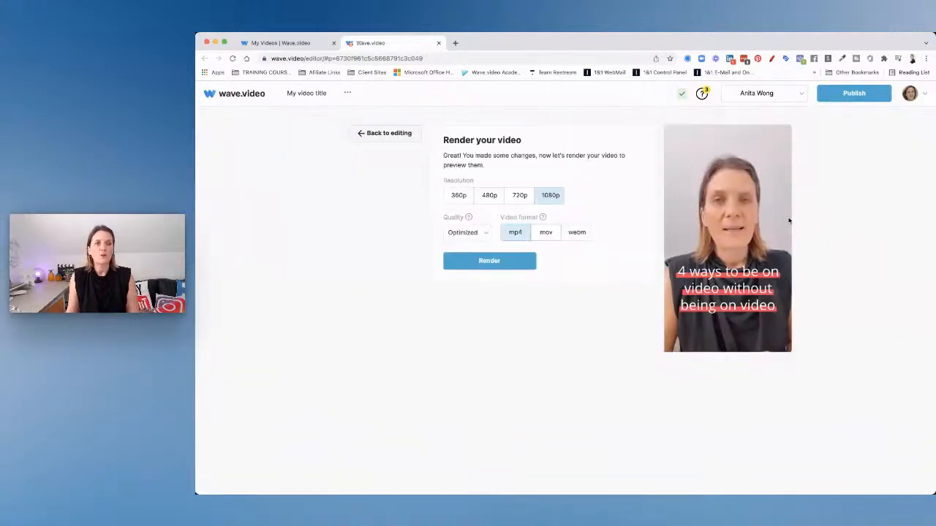
pyautogui.click(489, 261)
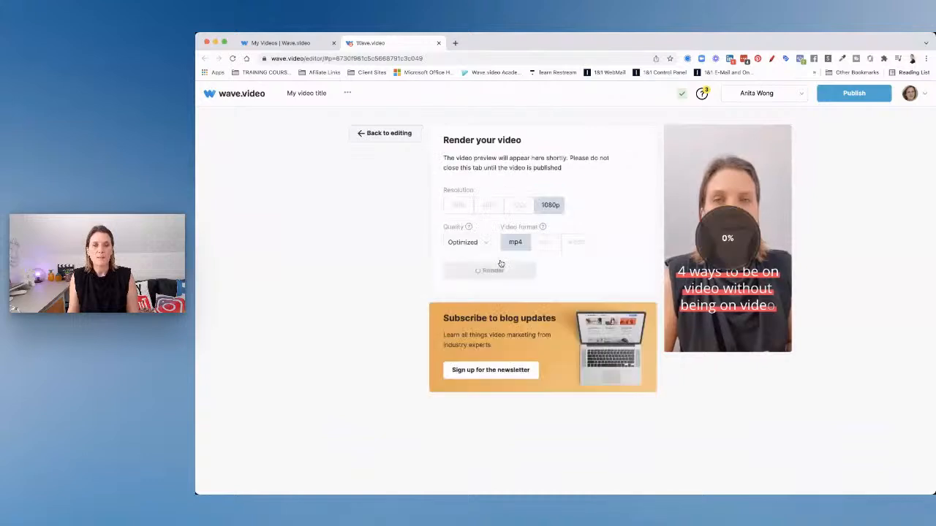